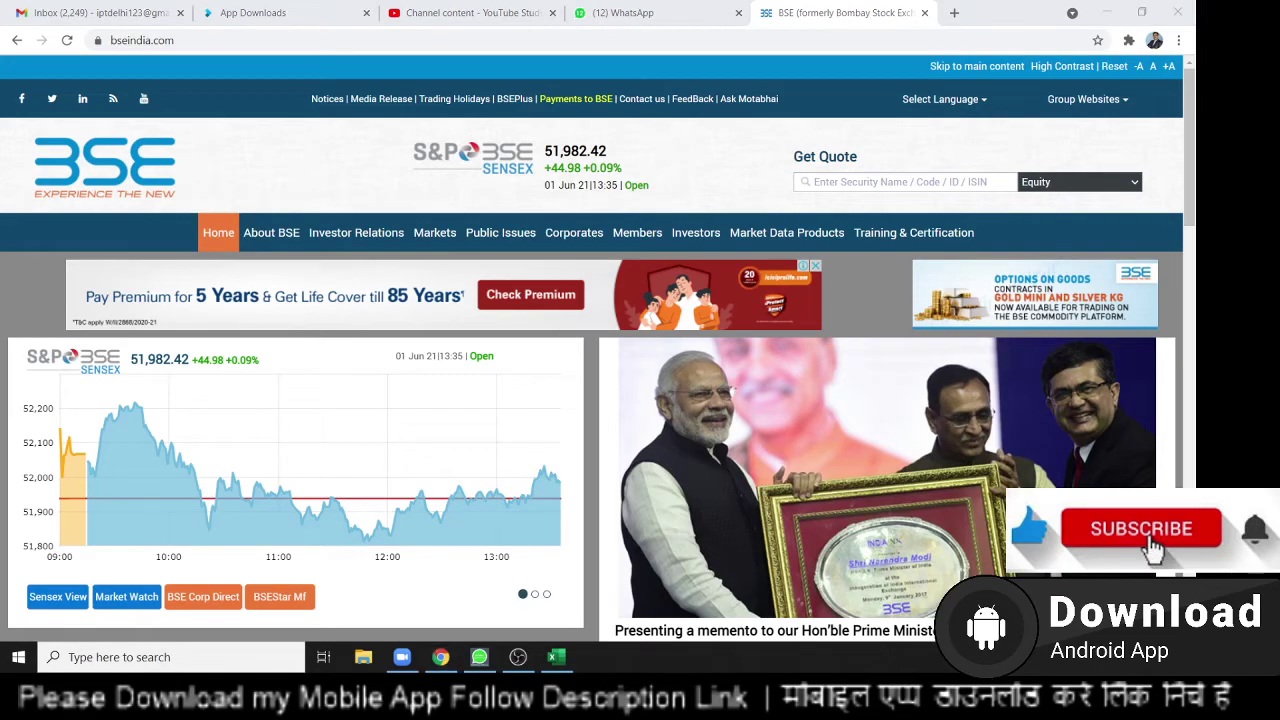
Go from the BSE India homepage to the Markets page
scroll(745, 340, down, 4)
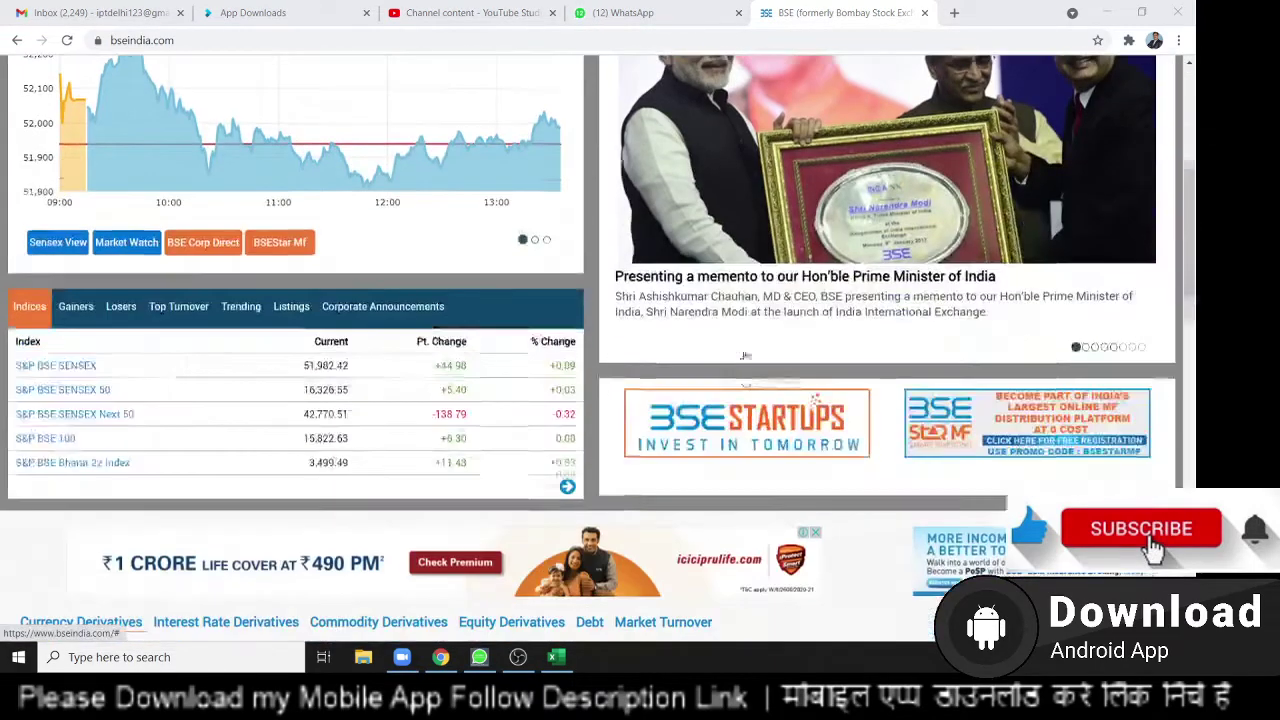
scroll(743, 365, down, 4)
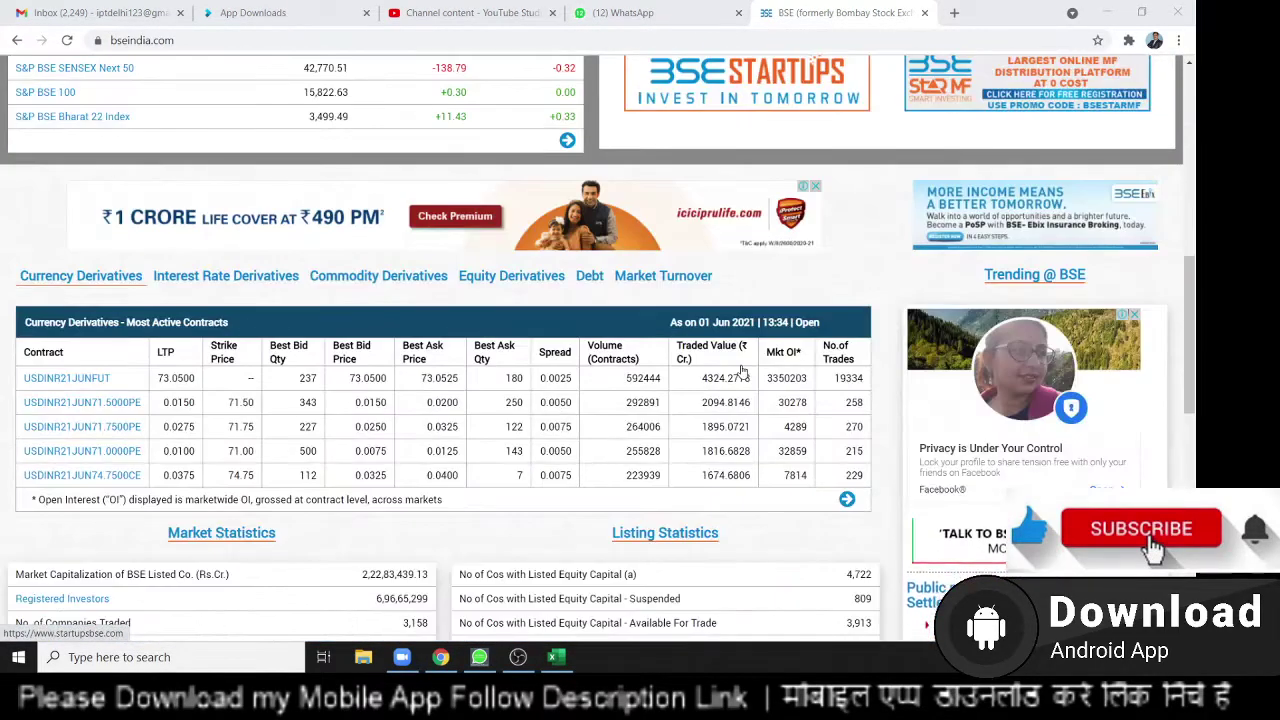
scroll(742, 372, up, 2)
scroll(742, 372, up, 3)
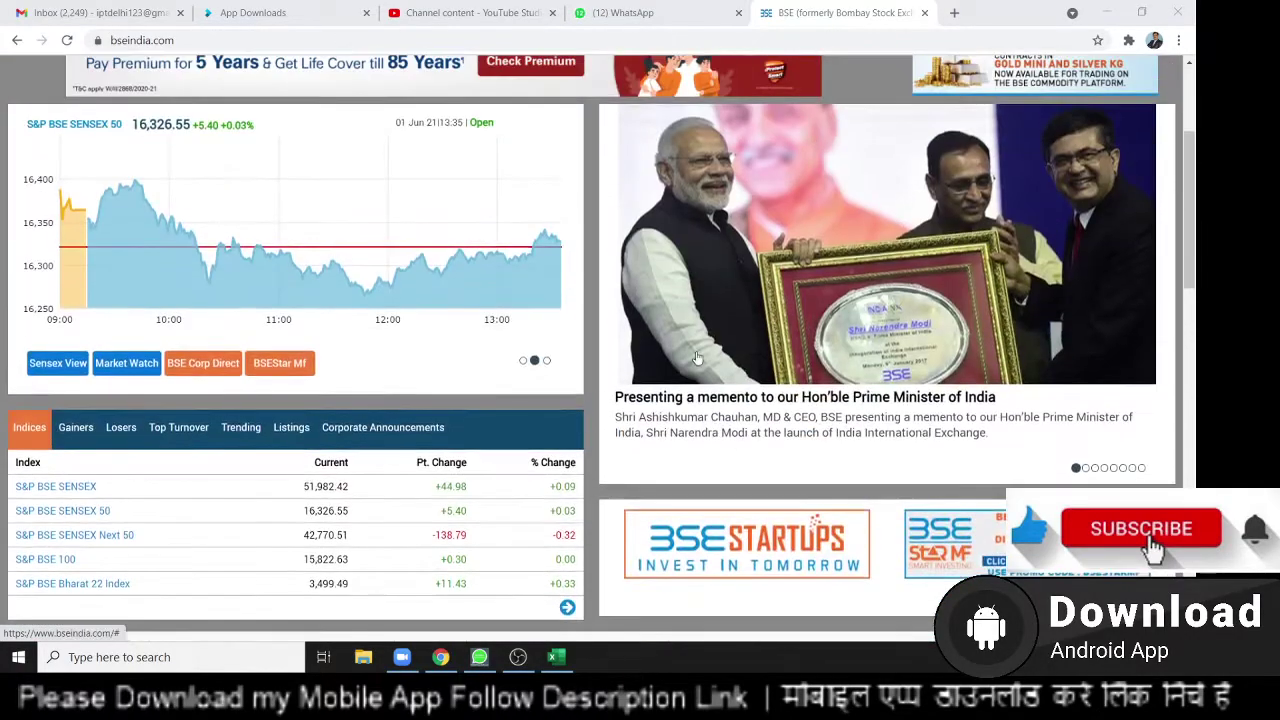
scroll(742, 372, up, 2)
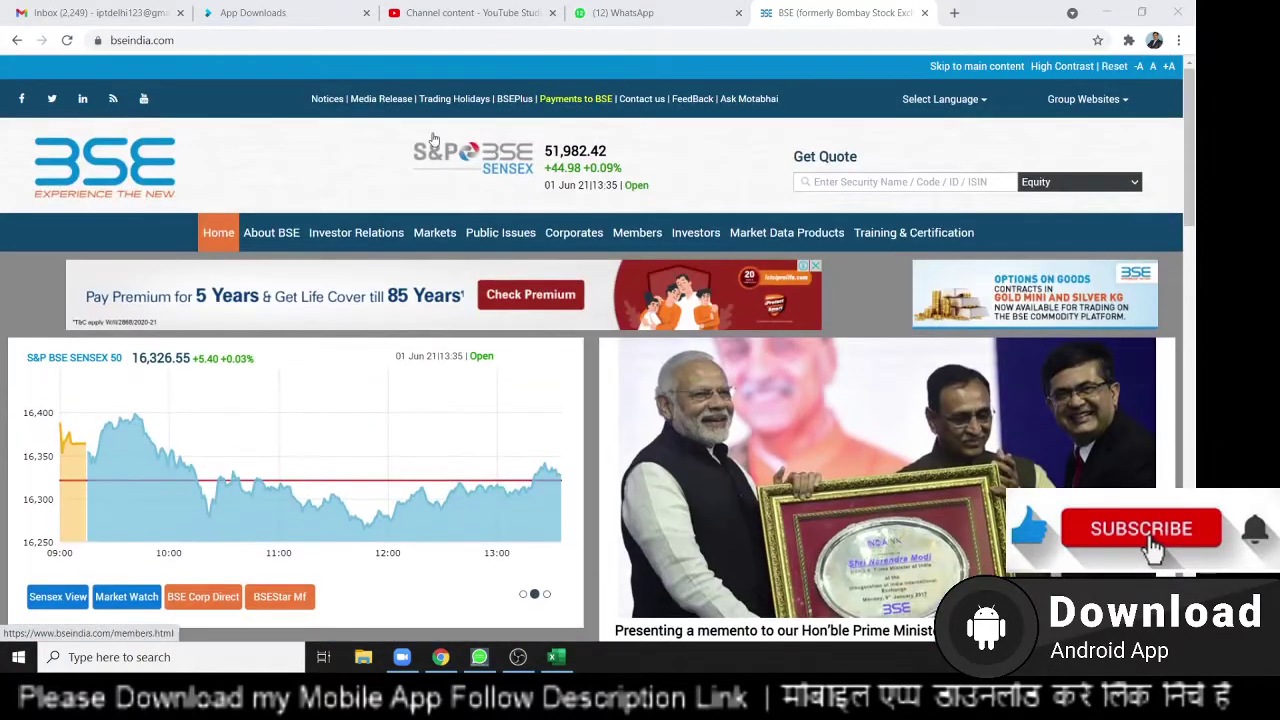
click(435, 234)
Browse the Markets page's index heatmap and open the Indices menu
scroll(737, 405, down, 1)
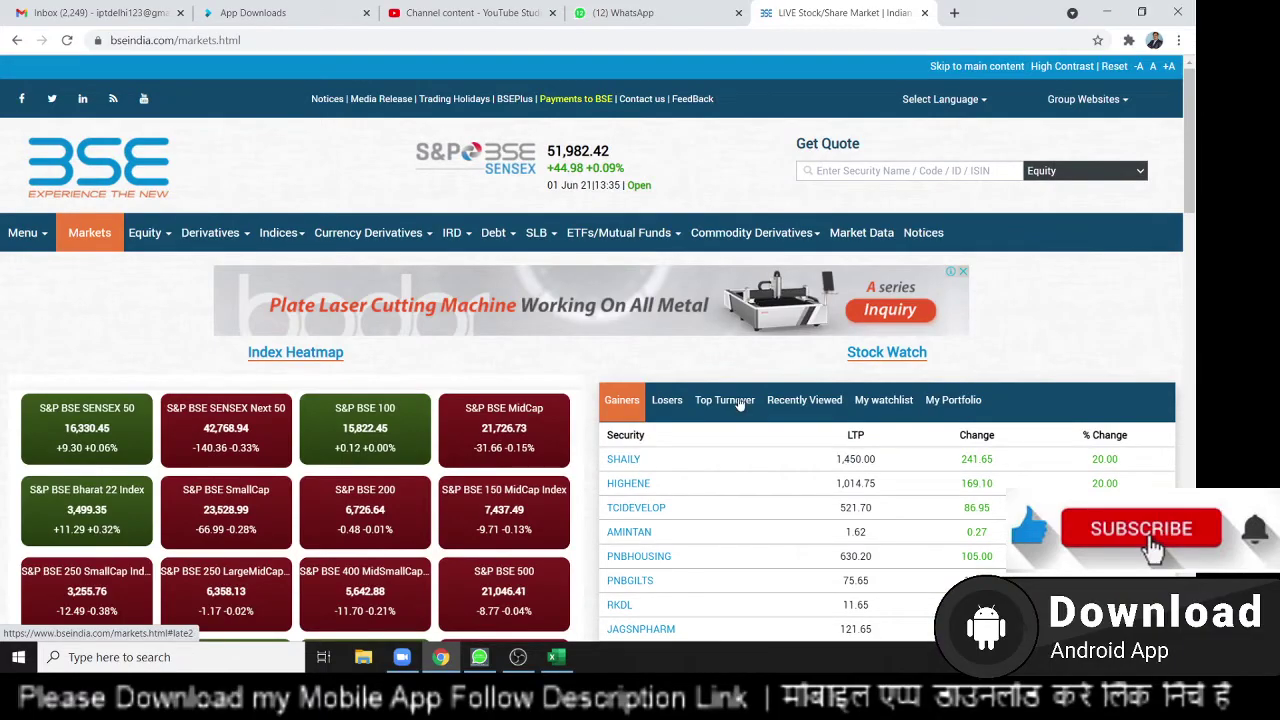
scroll(737, 405, down, 2)
scroll(737, 405, down, 2)
scroll(738, 402, up, 5)
scroll(738, 402, down, 6)
scroll(738, 395, down, 1)
scroll(738, 395, up, 2)
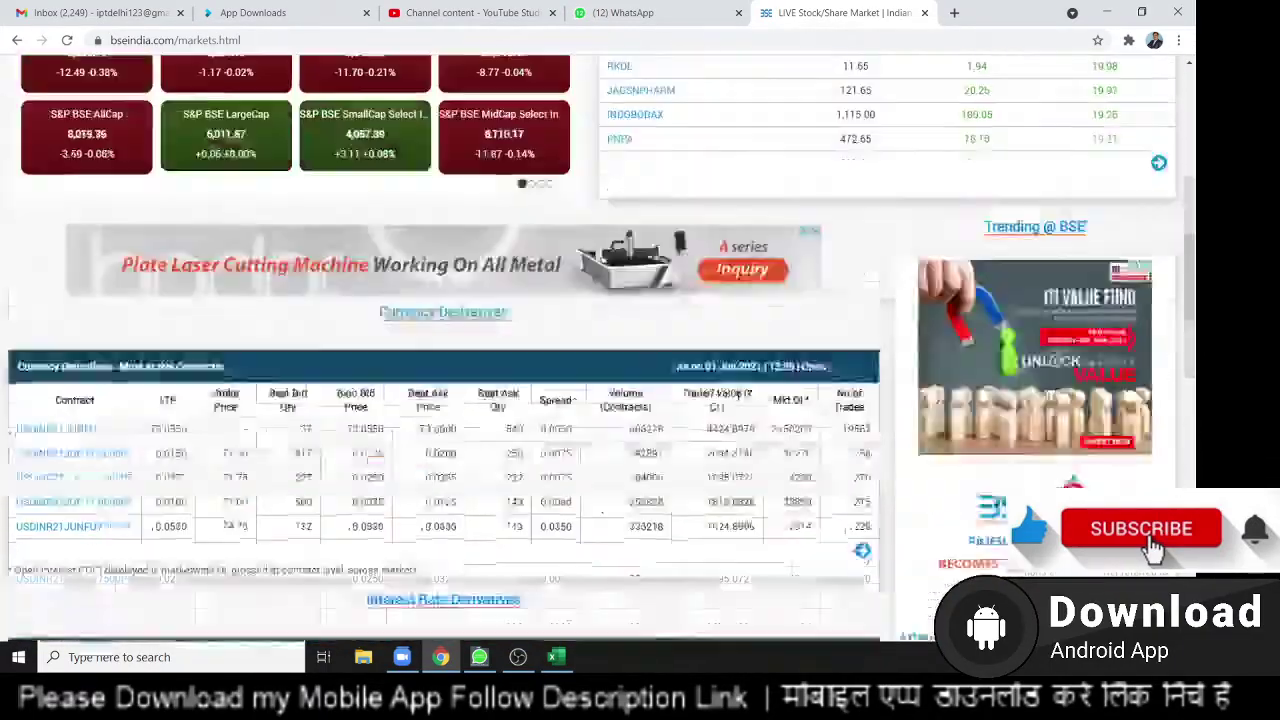
scroll(738, 395, up, 3)
scroll(738, 395, up, 2)
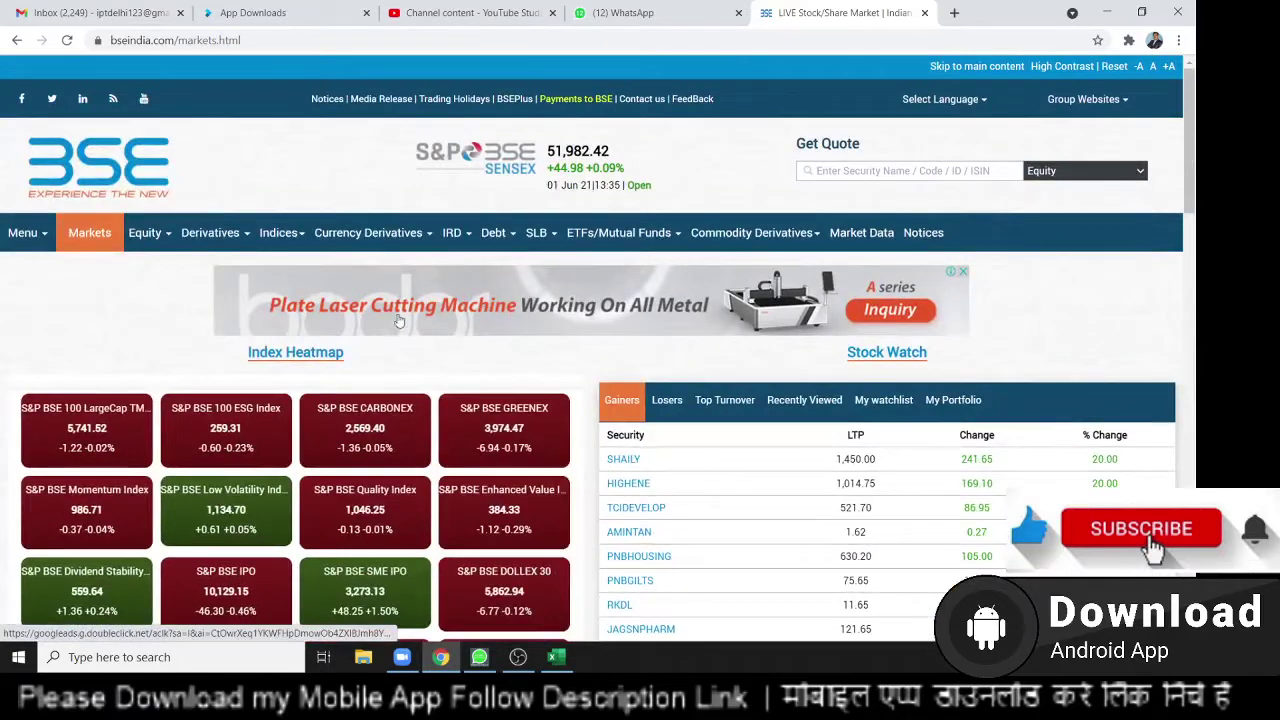
click(275, 235)
scroll(229, 344, down, 1)
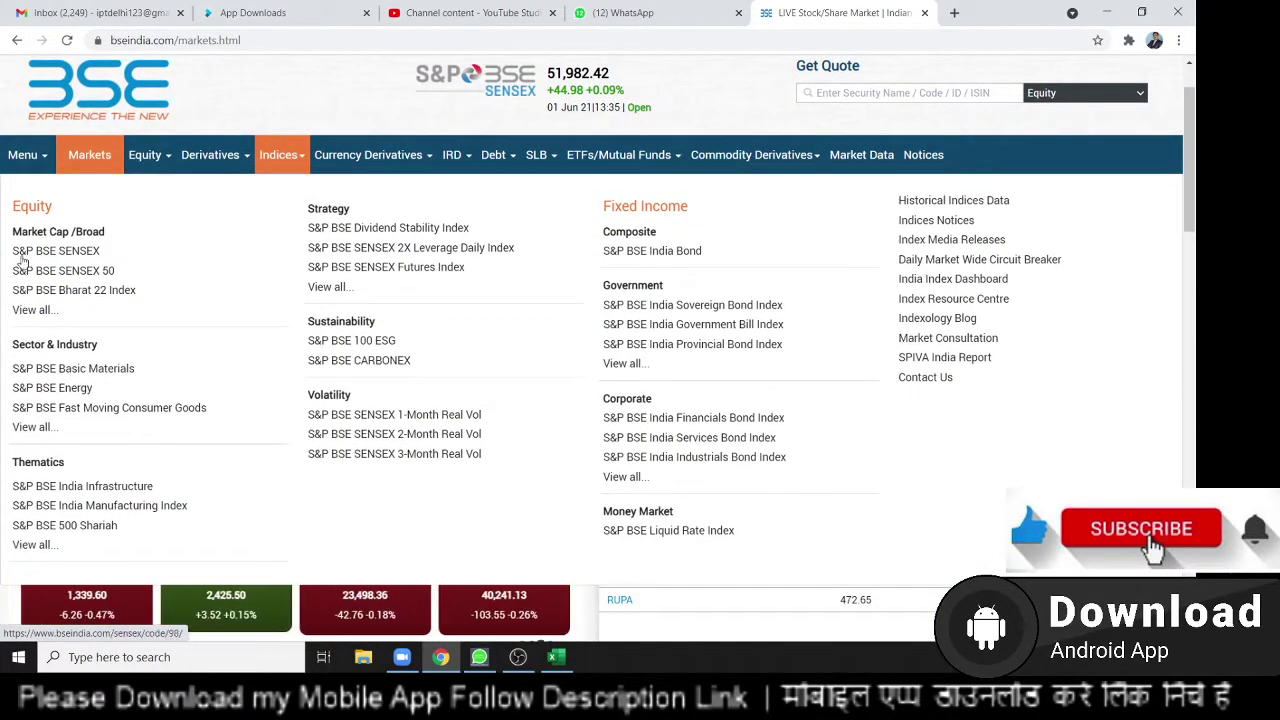
Show all Market Cap/Broad indices in the Index Watch table
click(35, 311)
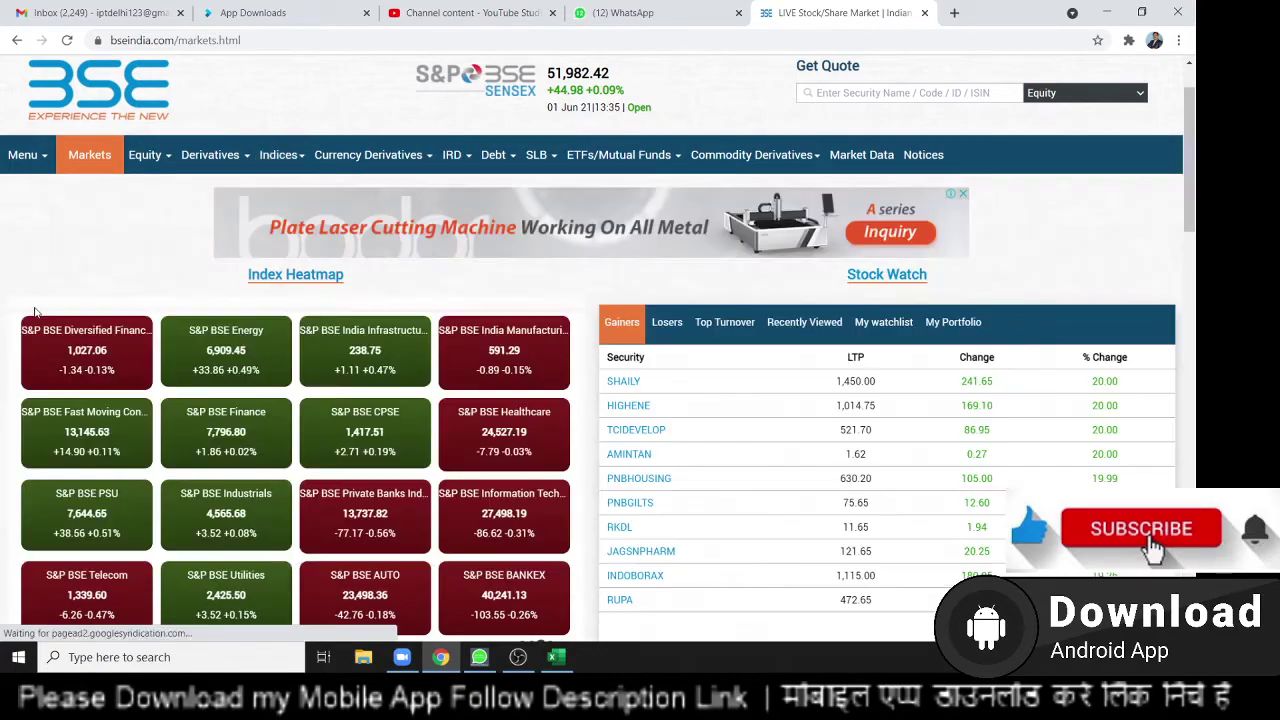
scroll(897, 488, down, 2)
scroll(897, 488, down, 5)
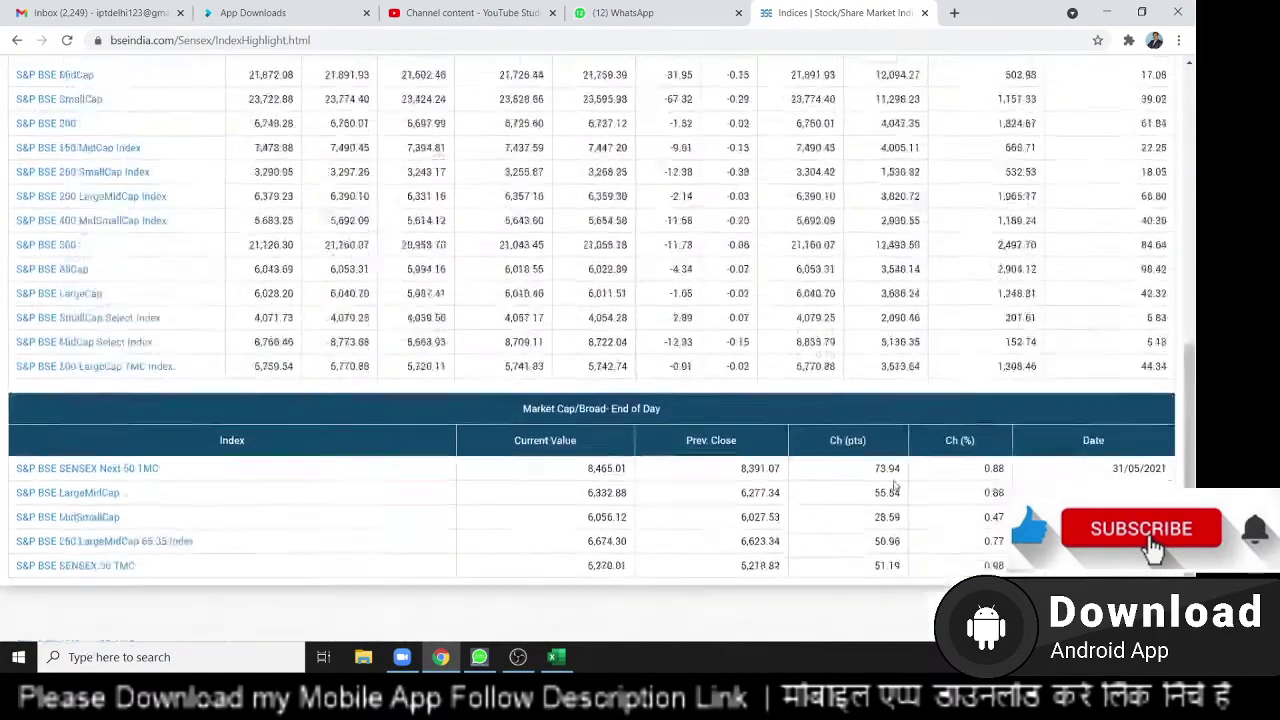
scroll(897, 488, down, 1)
scroll(897, 488, up, 2)
scroll(897, 488, up, 5)
scroll(897, 483, up, 1)
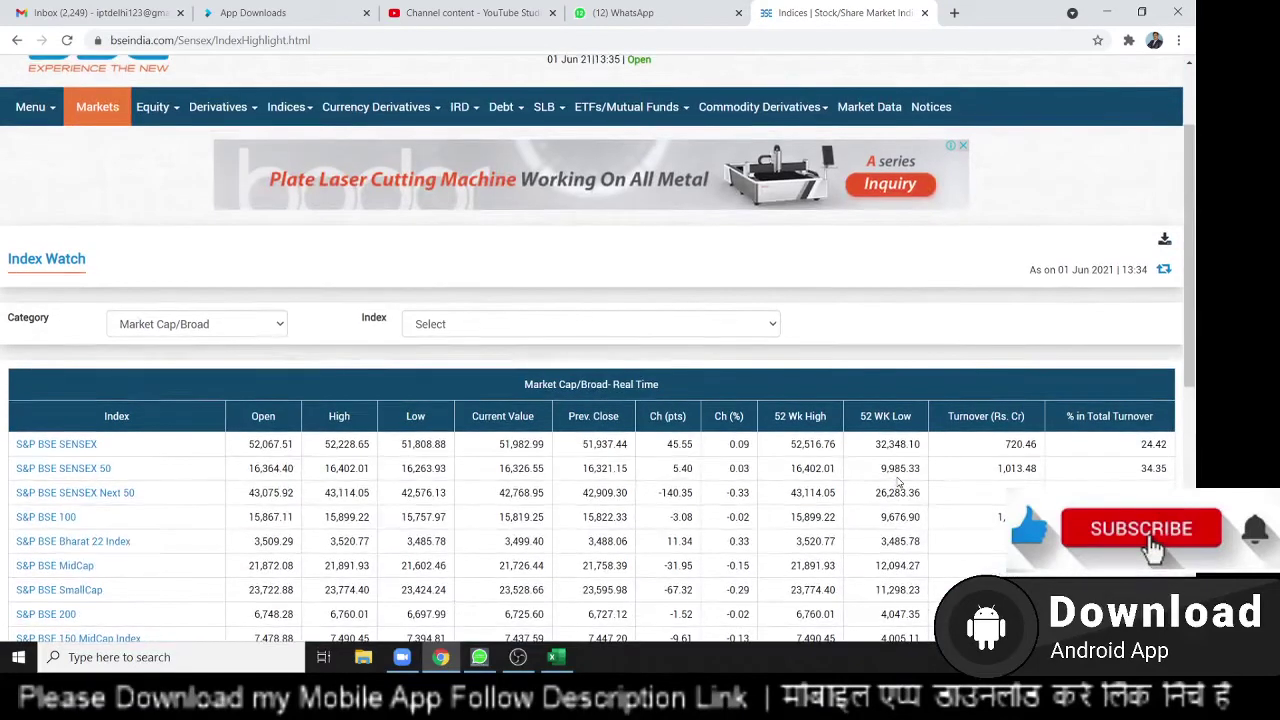
scroll(897, 483, down, 1)
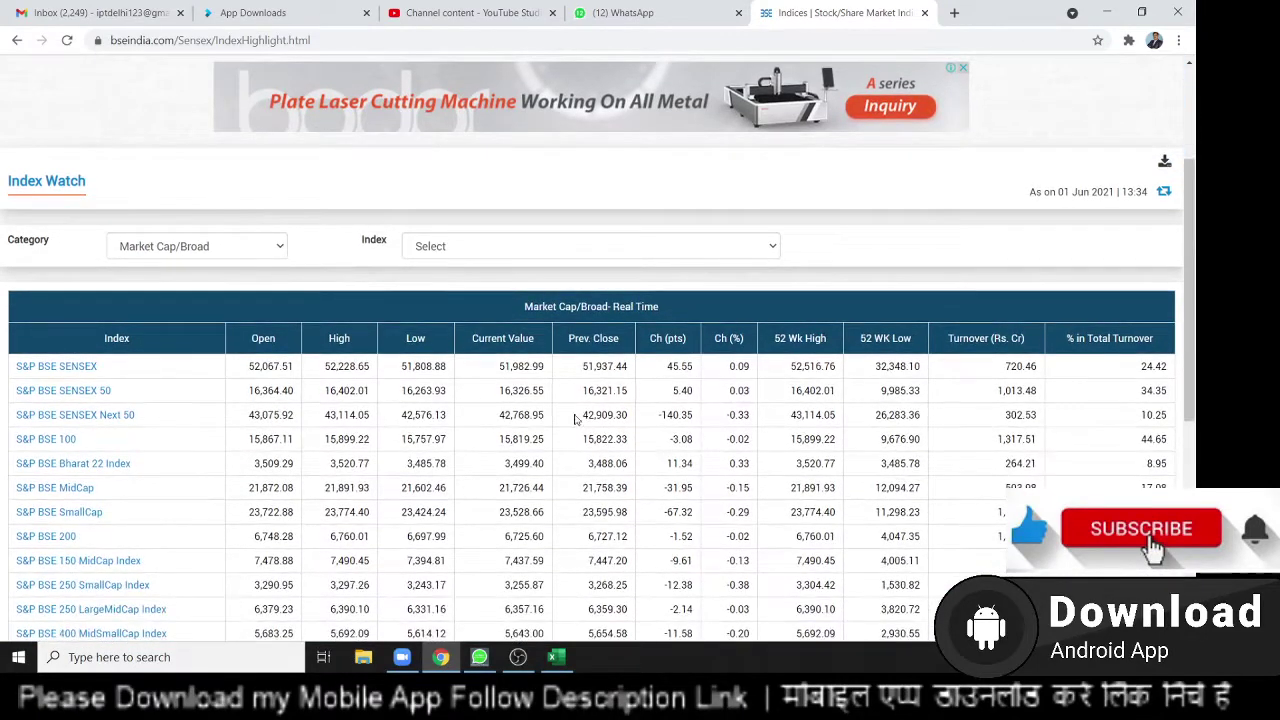
Keep Market Cap/Broad as the Index Watch category
click(183, 250)
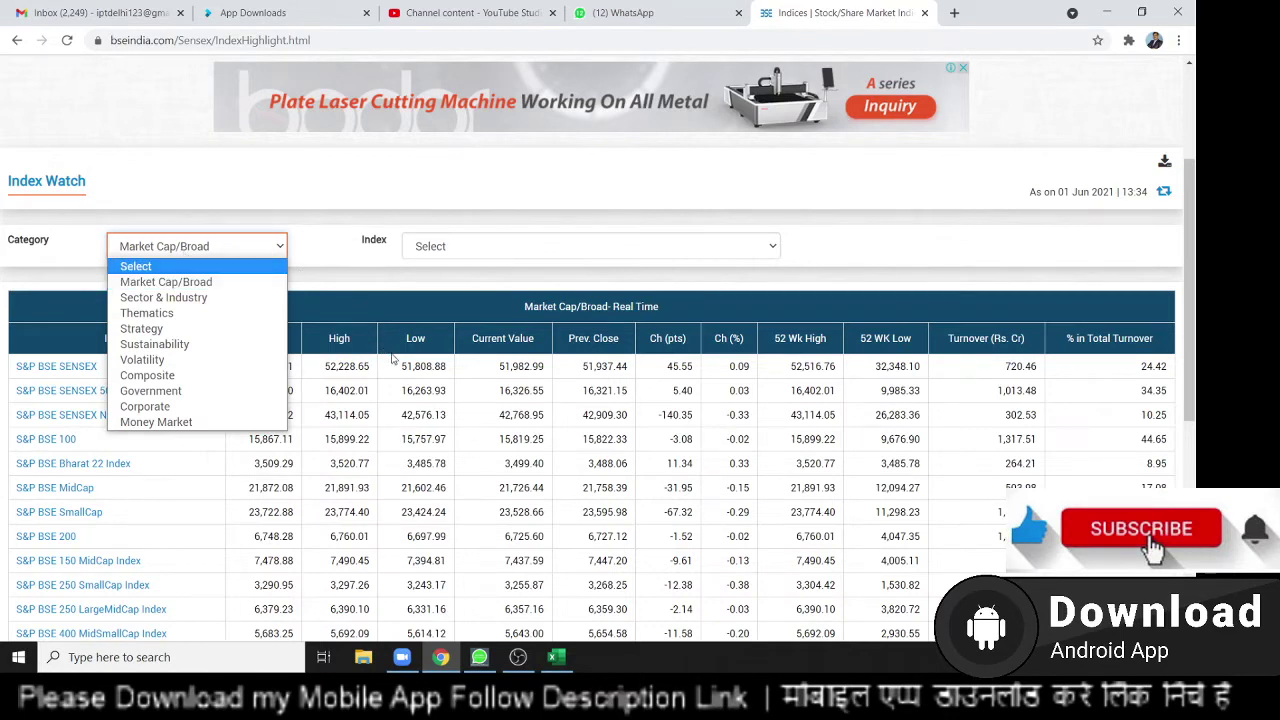
click(419, 405)
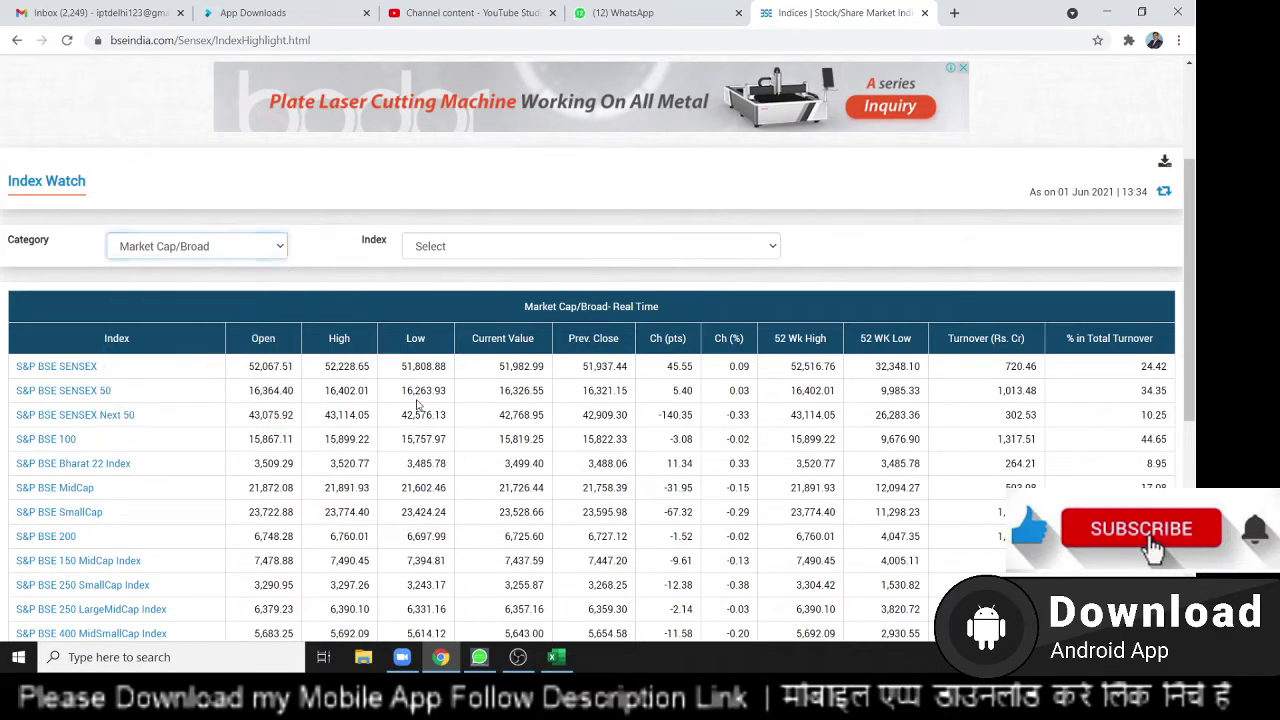
scroll(112, 435, down, 2)
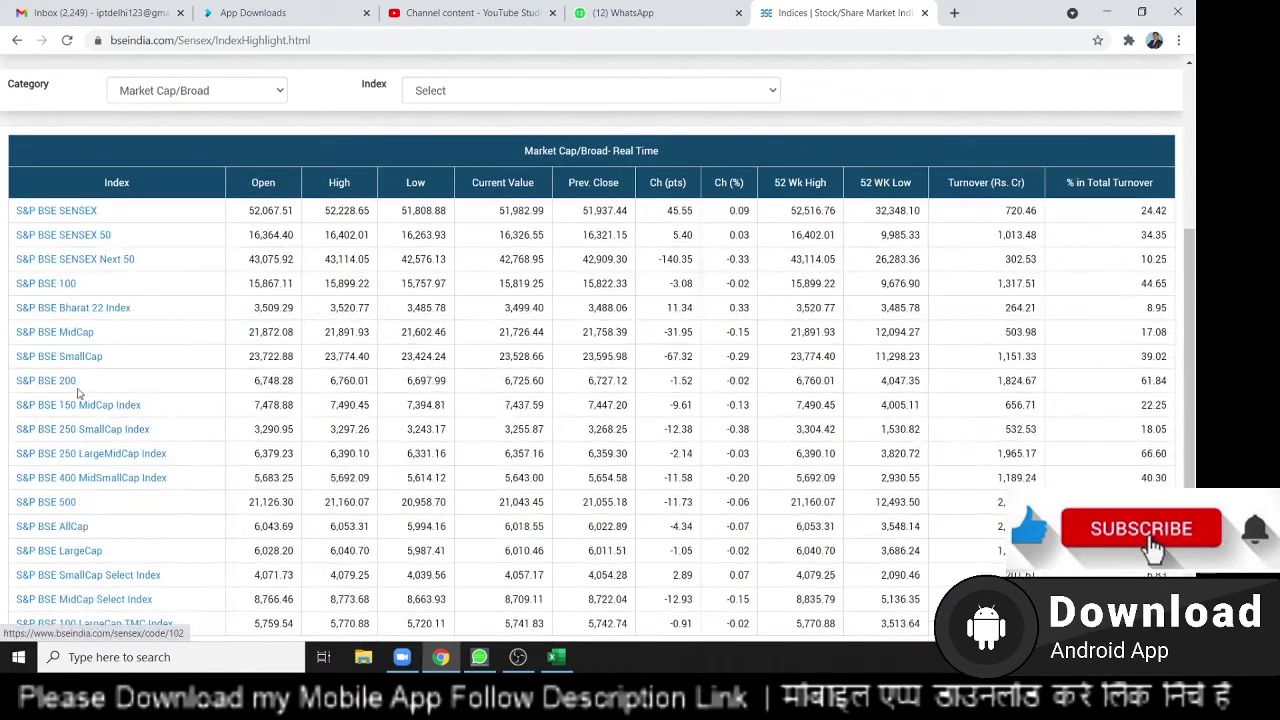
Open the S&P BSE 200 index page and review its Top Turnovers table
click(46, 385)
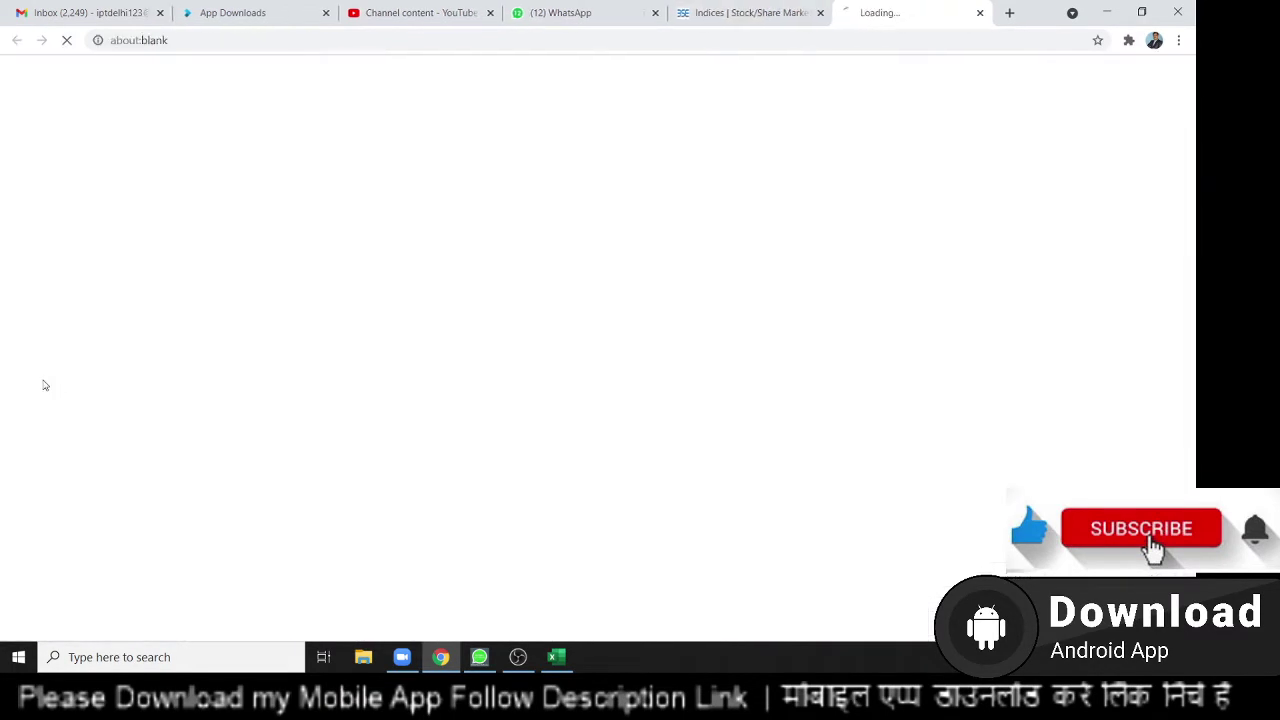
scroll(805, 378, down, 5)
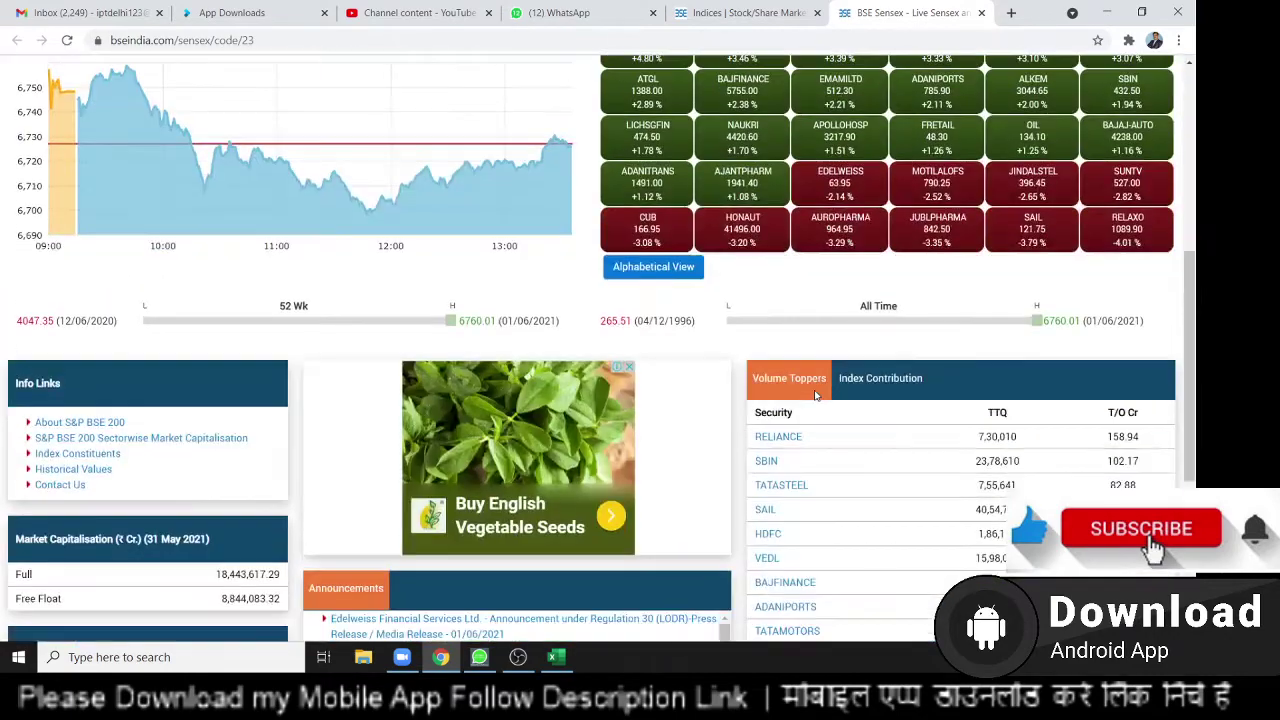
scroll(860, 390, down, 4)
scroll(1127, 320, up, 2)
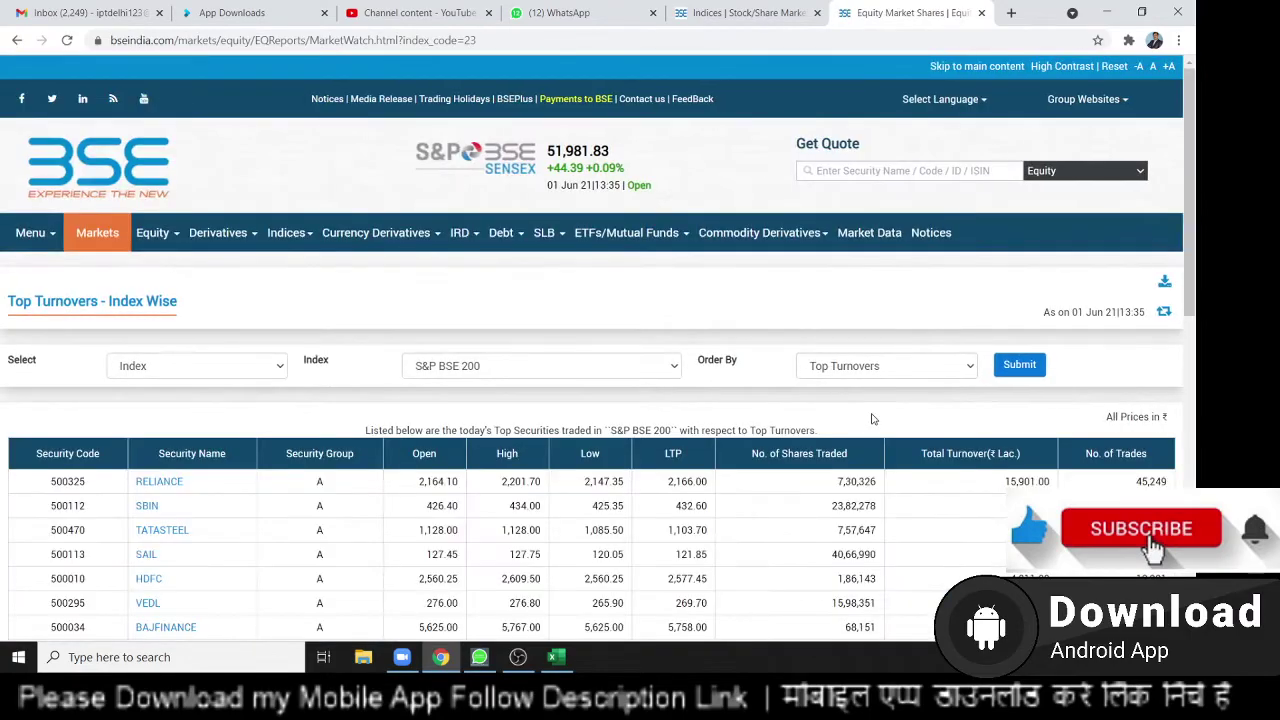
scroll(872, 419, down, 4)
scroll(872, 419, down, 2)
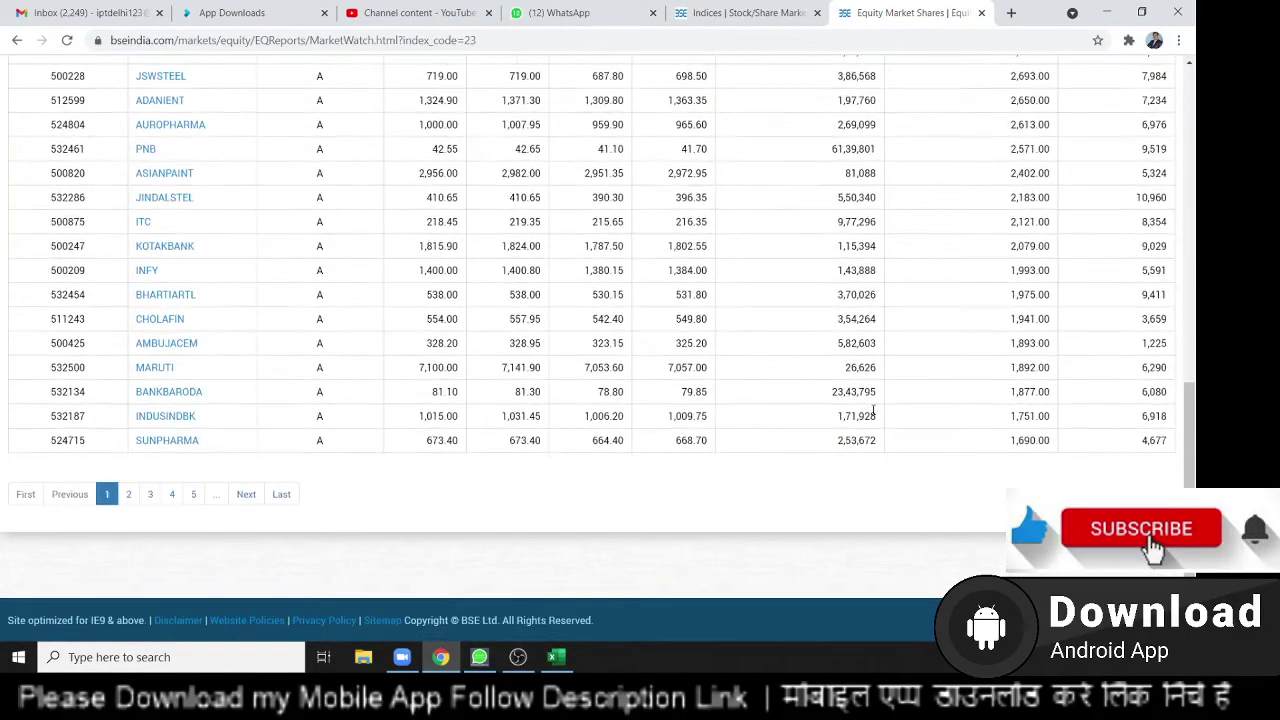
Copy the Top Turnovers page address and switch to the blank Excel workbook
scroll(873, 410, up, 2)
scroll(873, 409, up, 3)
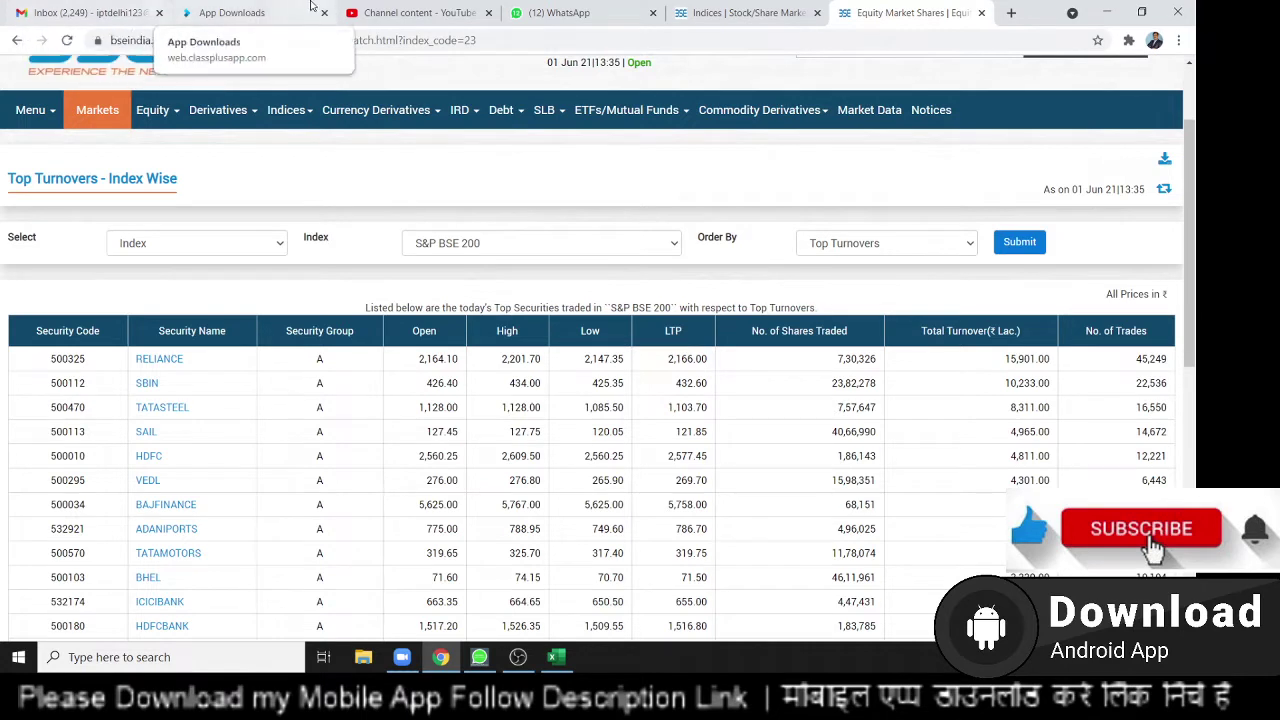
click(487, 39)
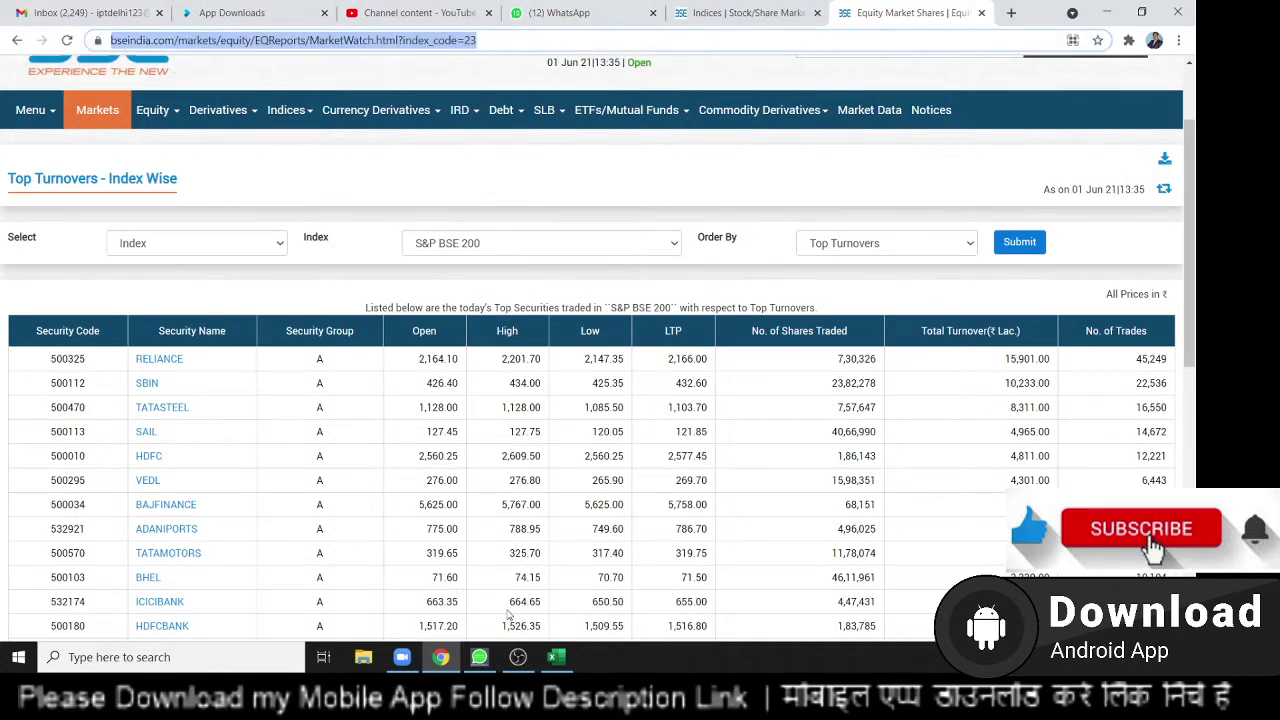
click(557, 657)
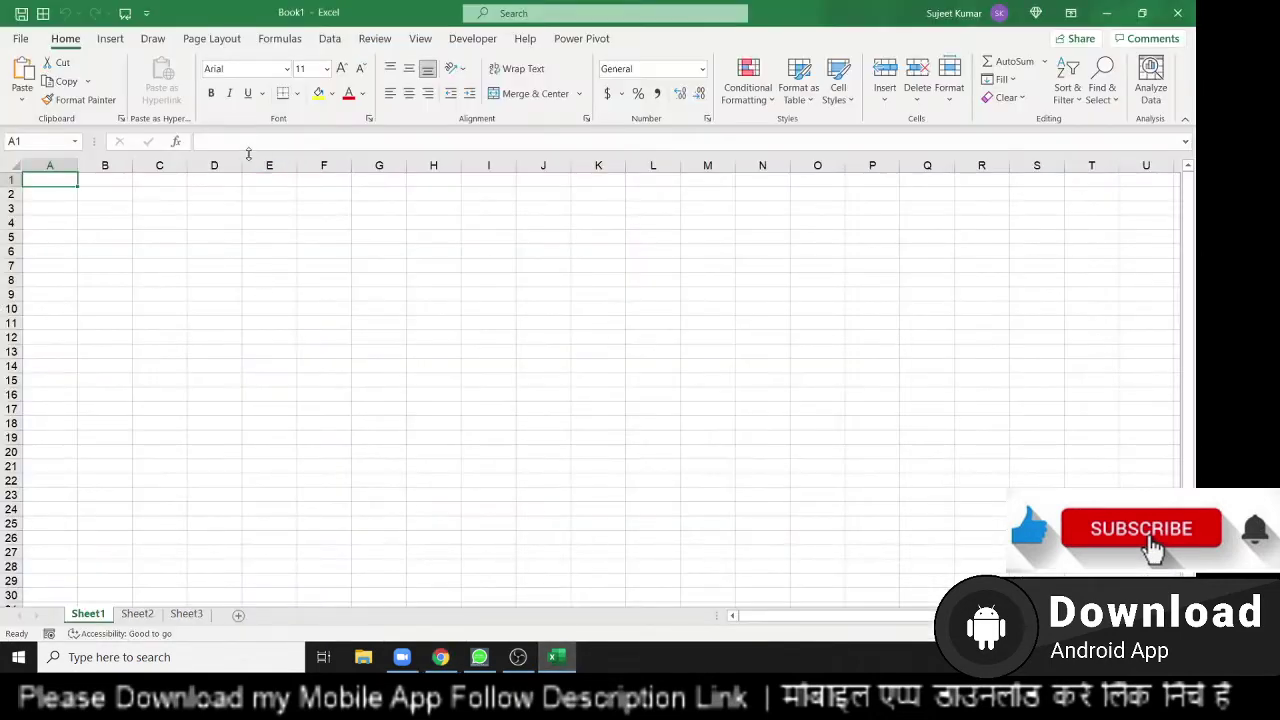
click(330, 38)
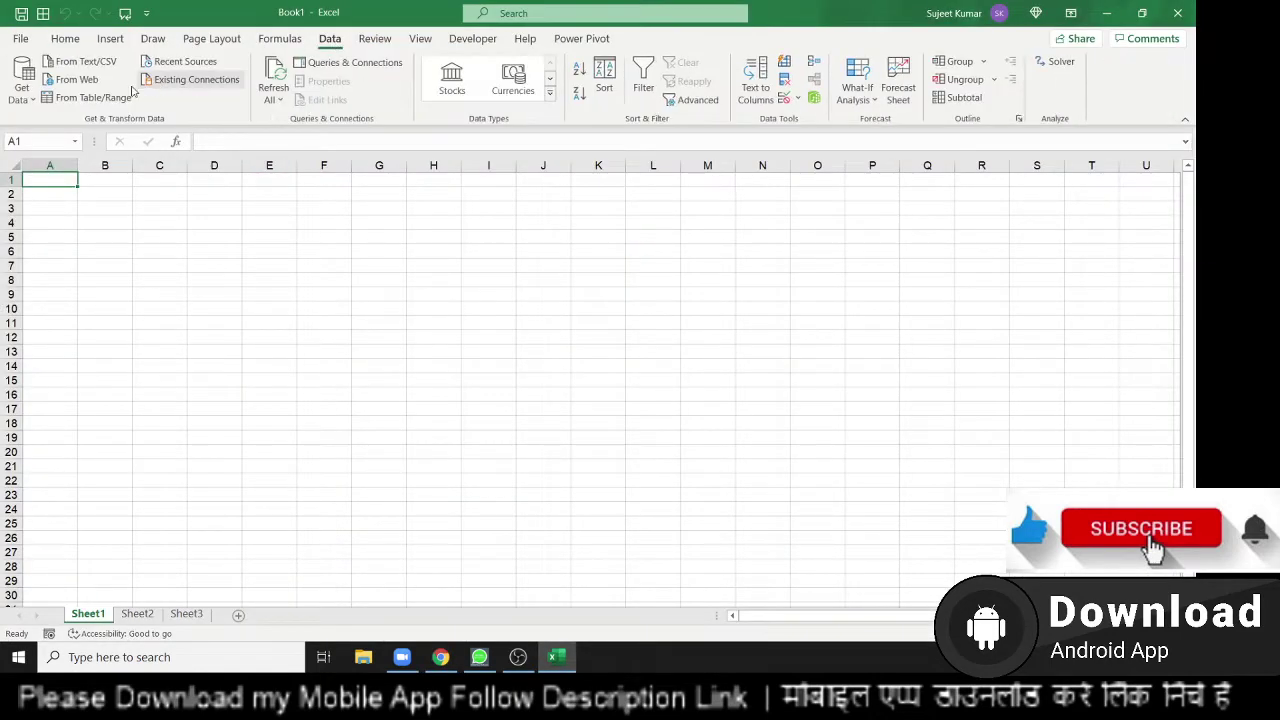
click(70, 79)
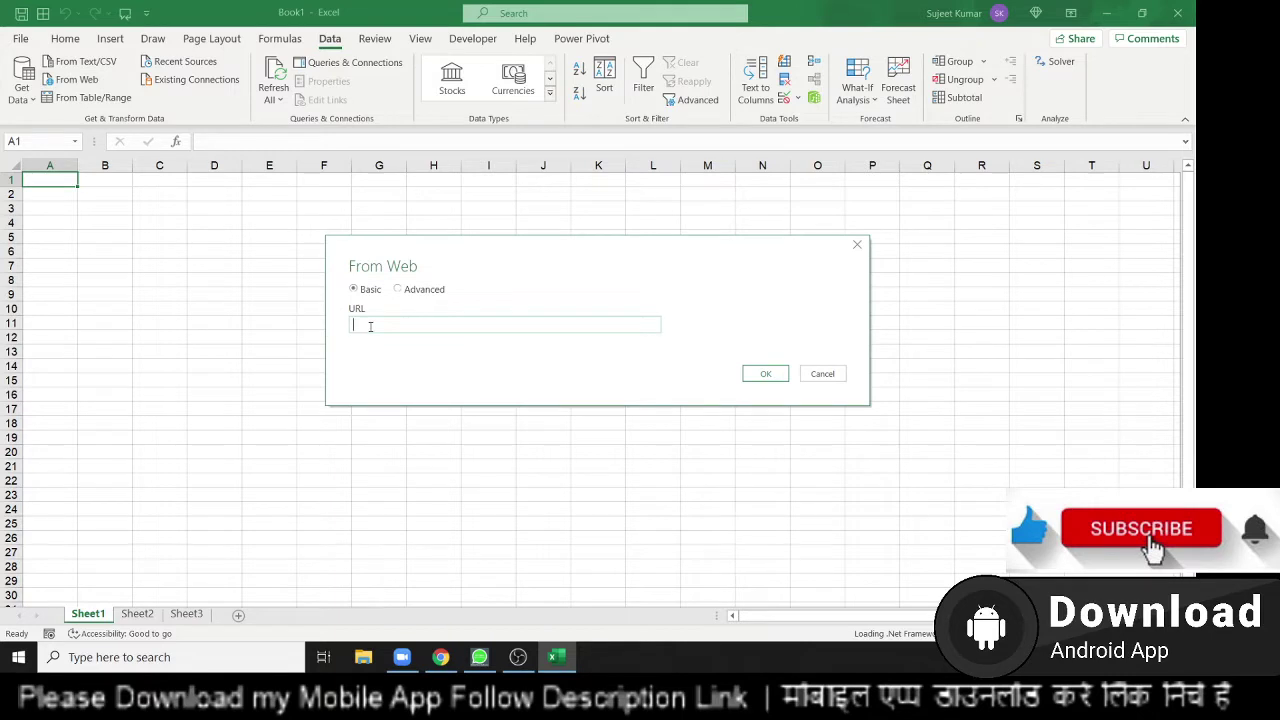
key(ctrl+v)
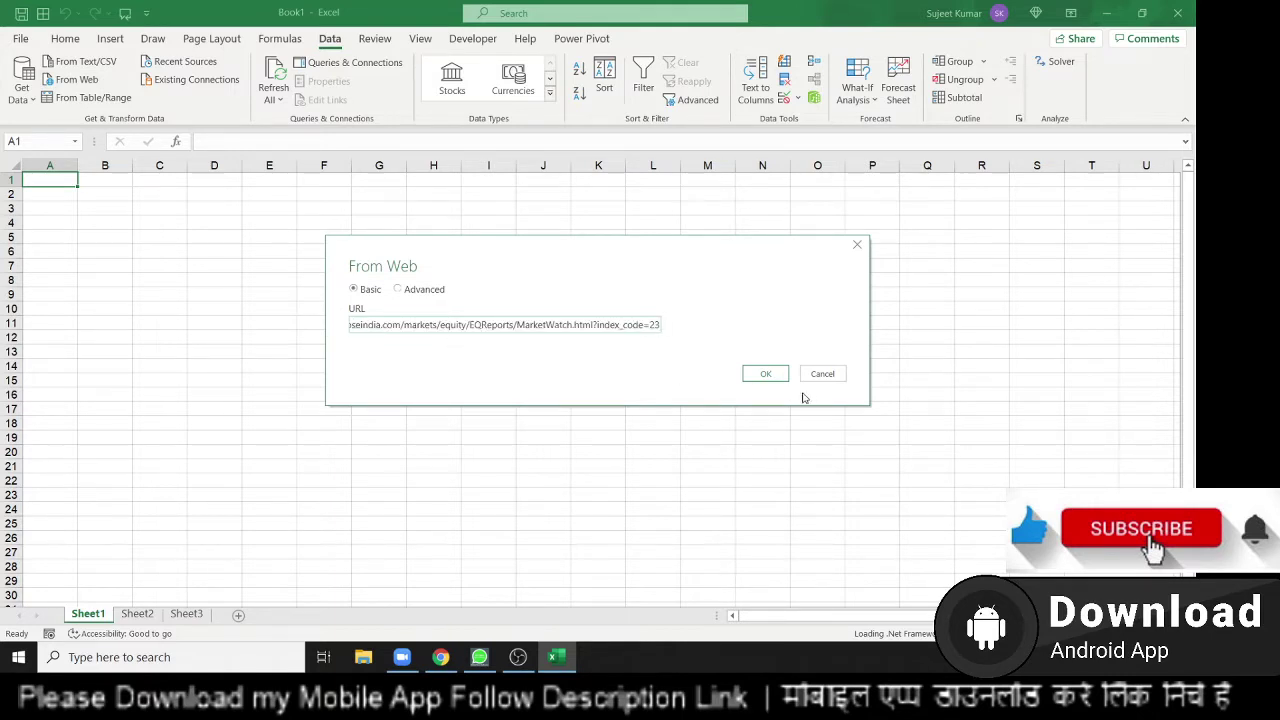
click(768, 377)
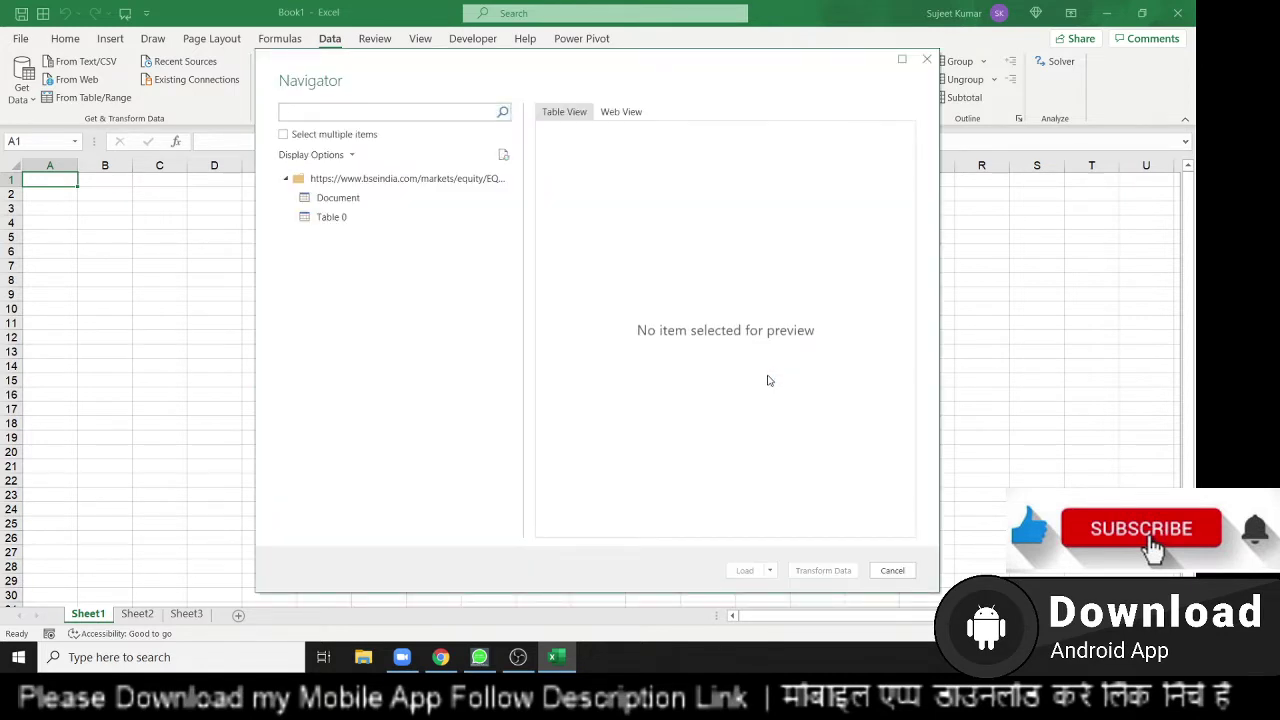
click(336, 198)
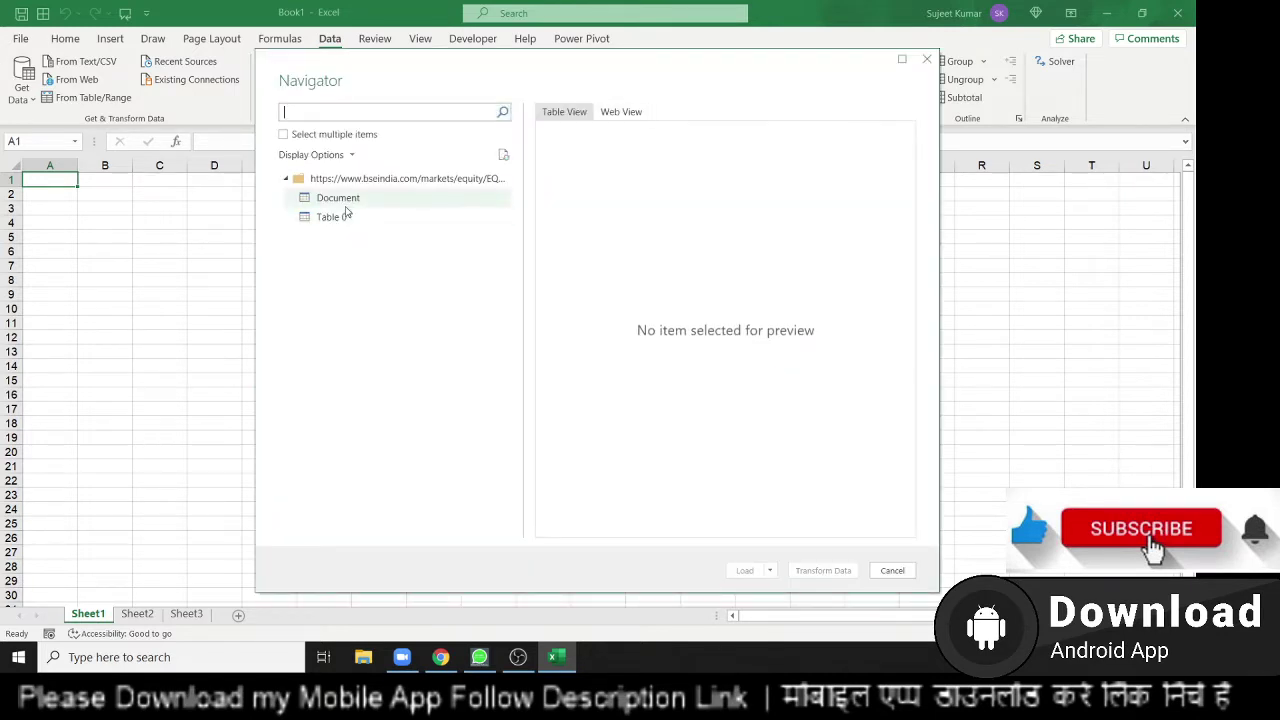
click(340, 222)
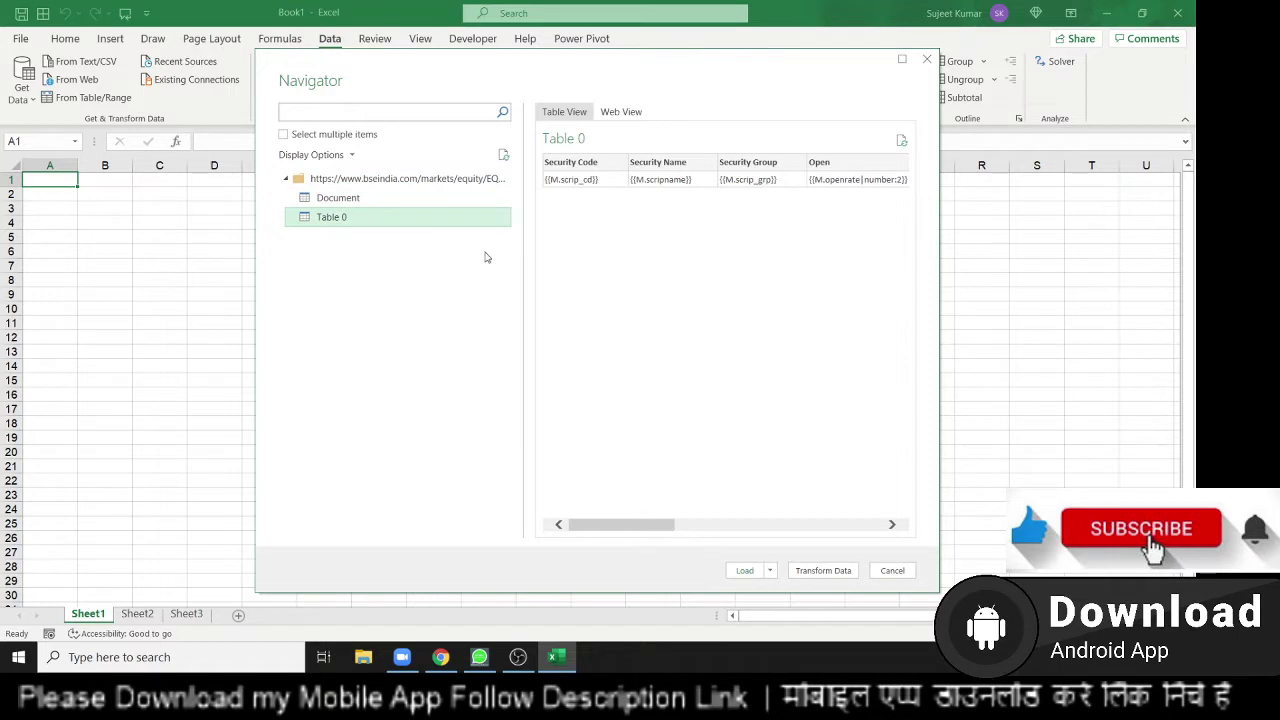
click(410, 204)
click(406, 221)
click(886, 571)
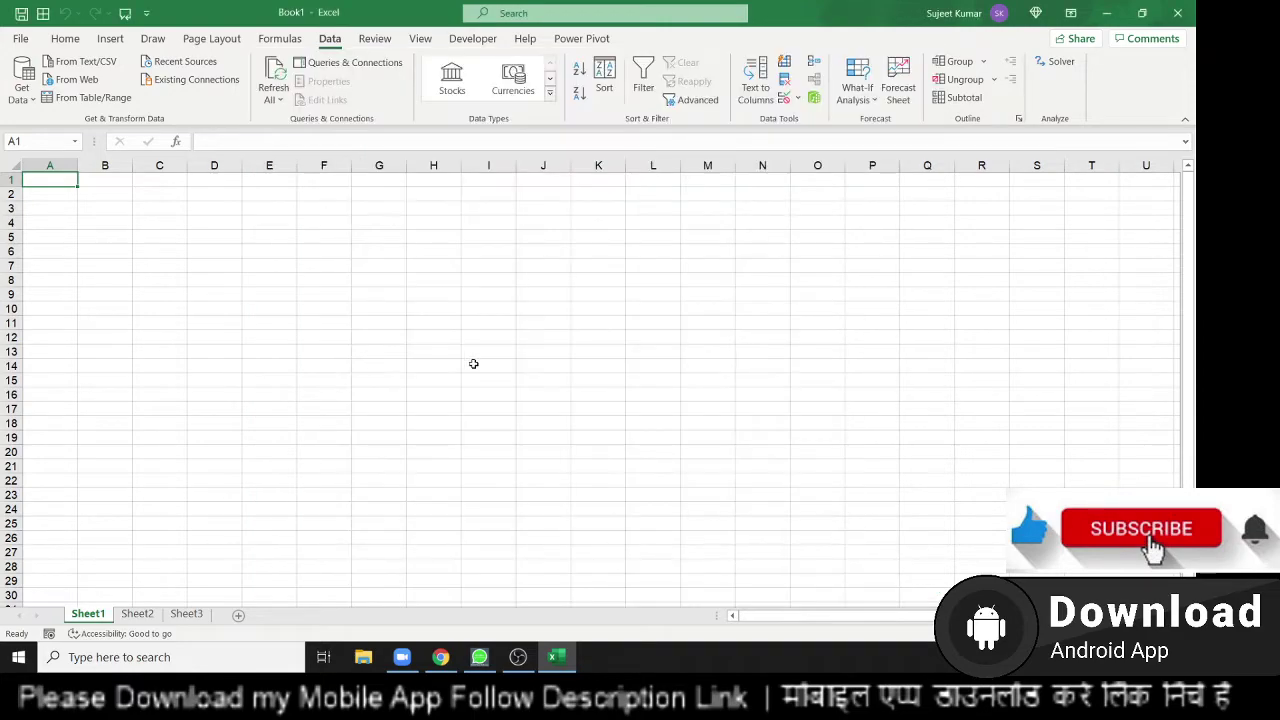
Return to the browser and refresh the S&P BSE 200 Top Turnovers data
key(alt+Tab)
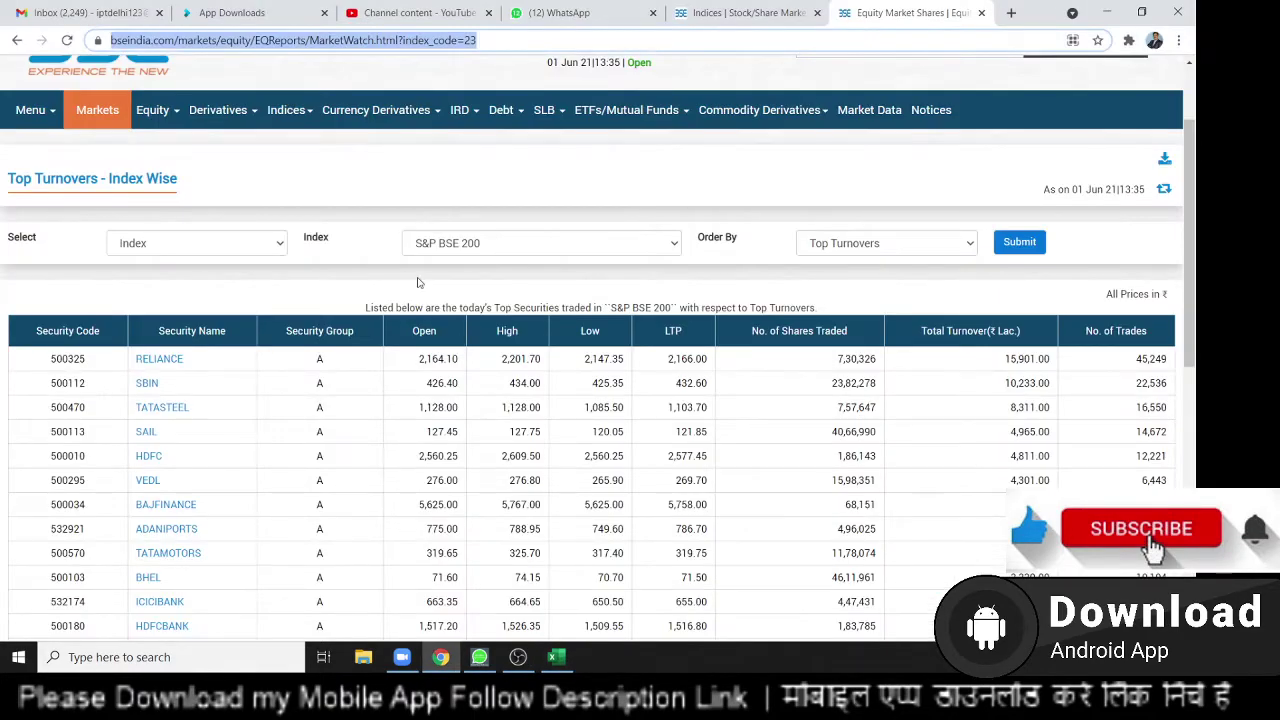
scroll(418, 282, down, 5)
scroll(423, 309, up, 1)
scroll(423, 309, up, 4)
scroll(251, 237, down, 5)
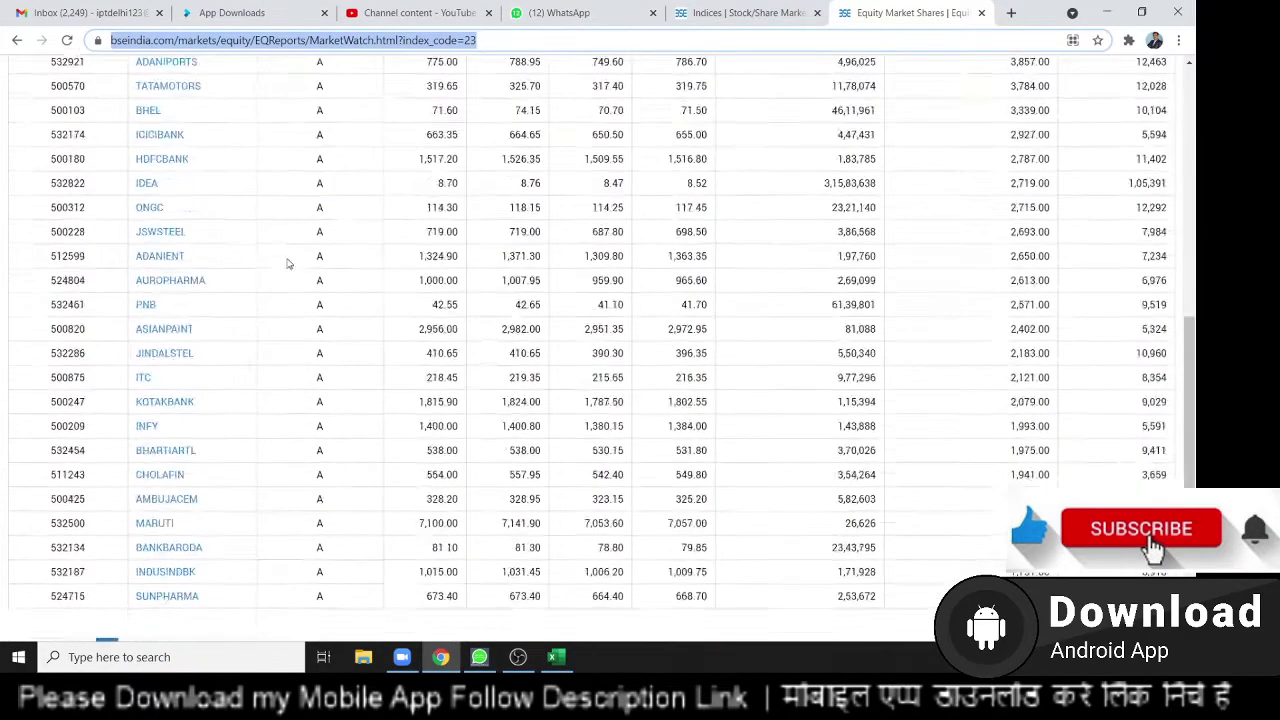
scroll(288, 264, down, 2)
scroll(751, 343, up, 3)
scroll(751, 343, up, 3)
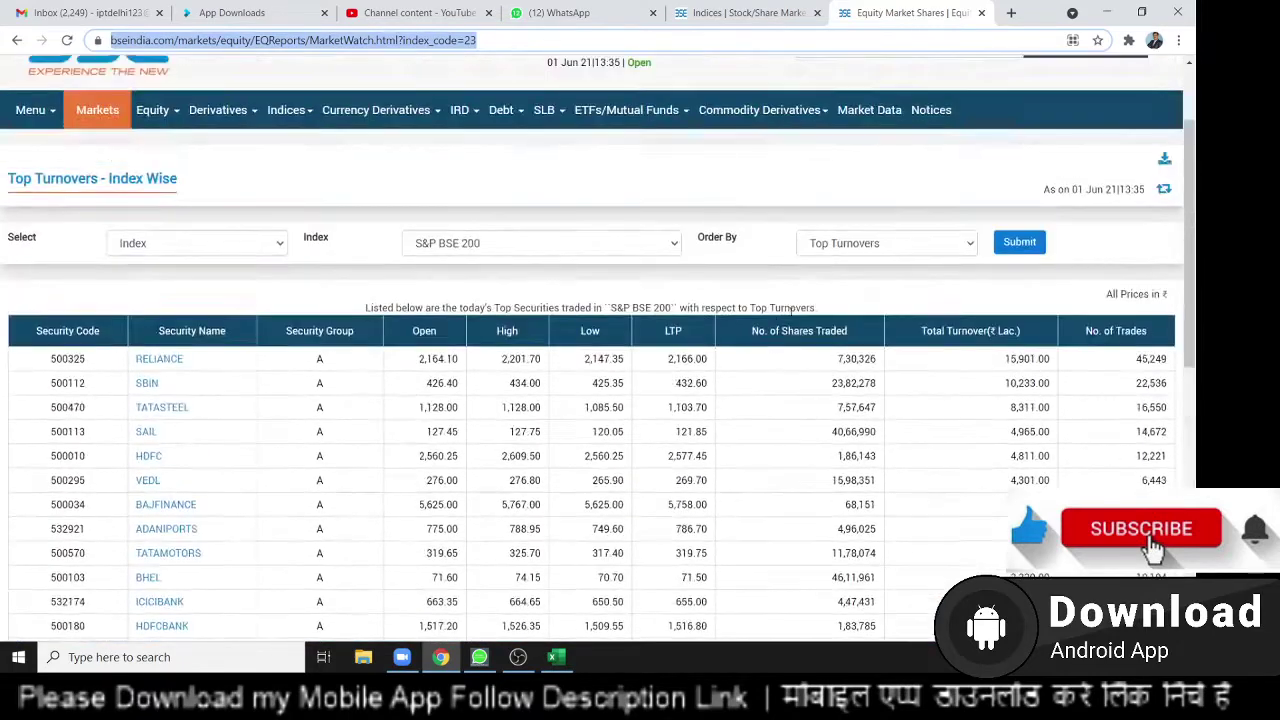
click(1080, 294)
click(1163, 188)
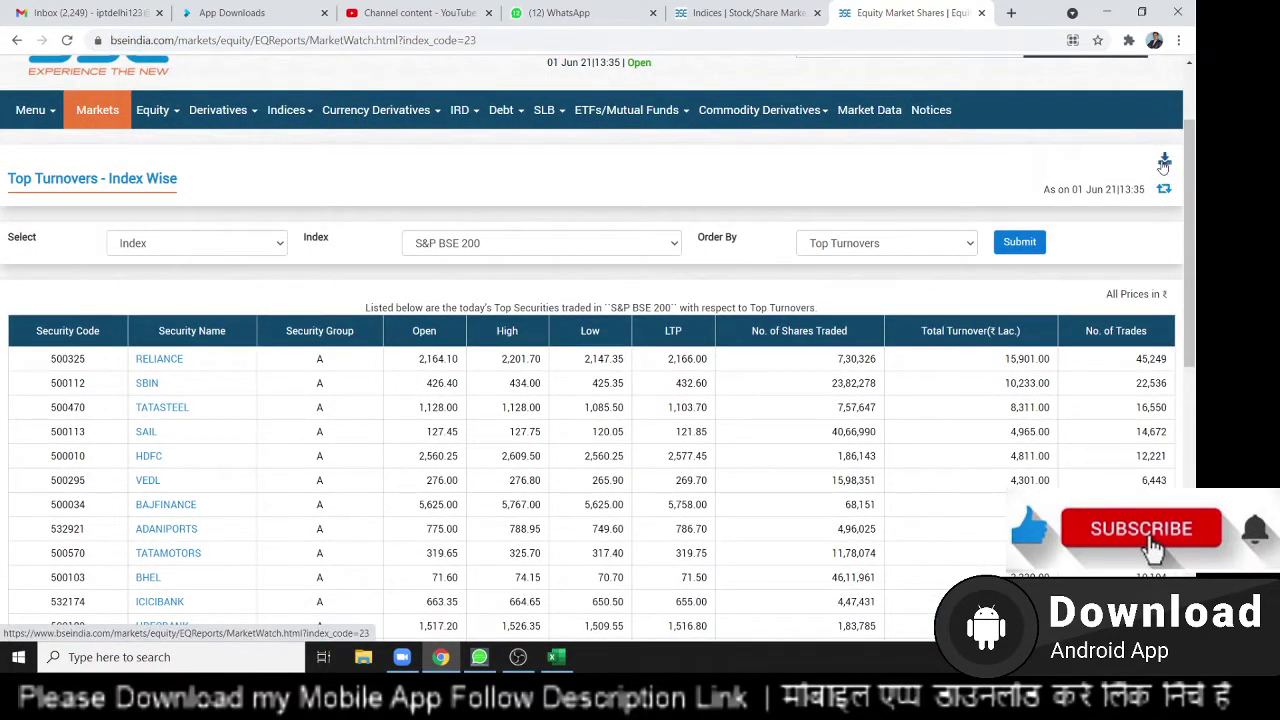
Download the Top Turnovers table as MarketWatch.csv
click(1163, 163)
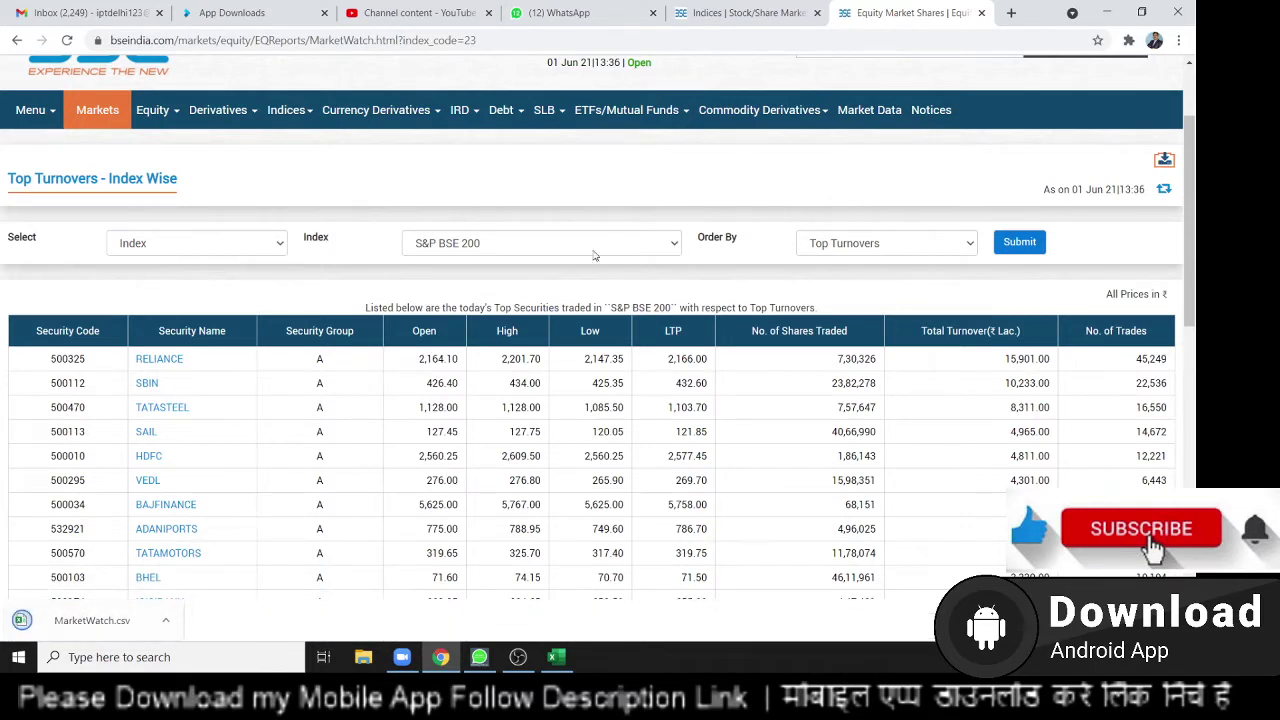
scroll(365, 231, down, 3)
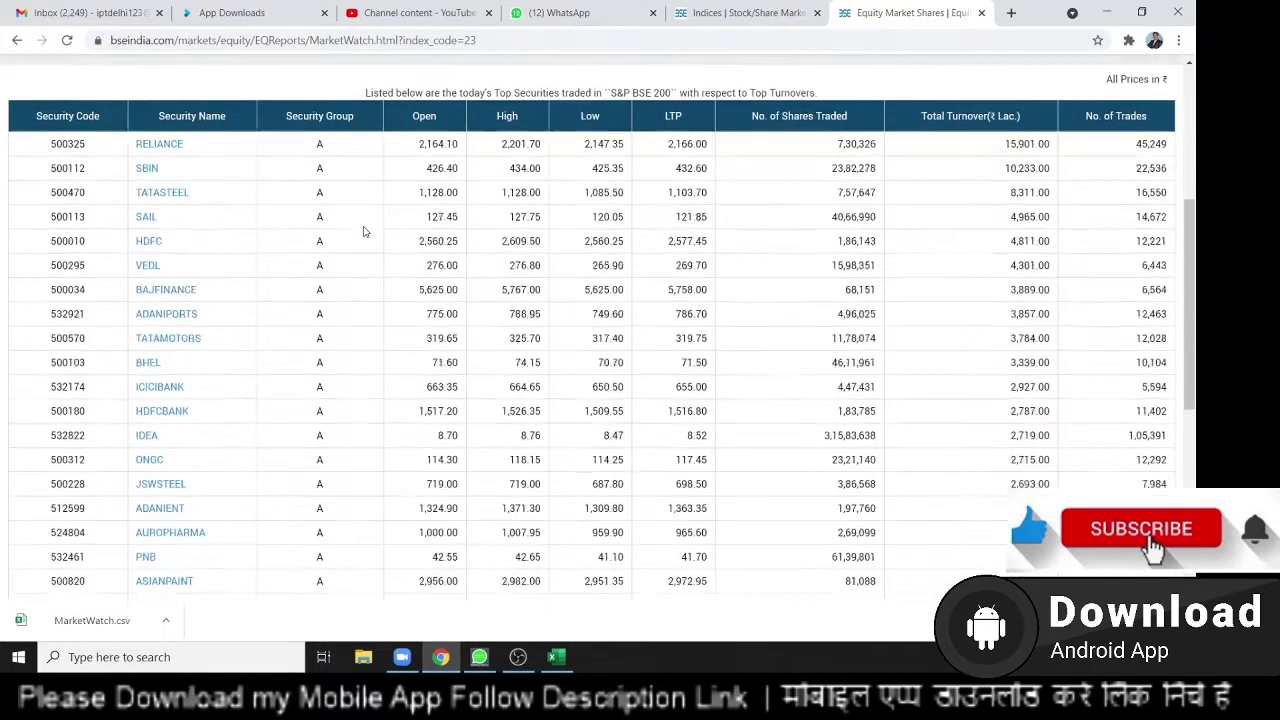
scroll(365, 231, up, 3)
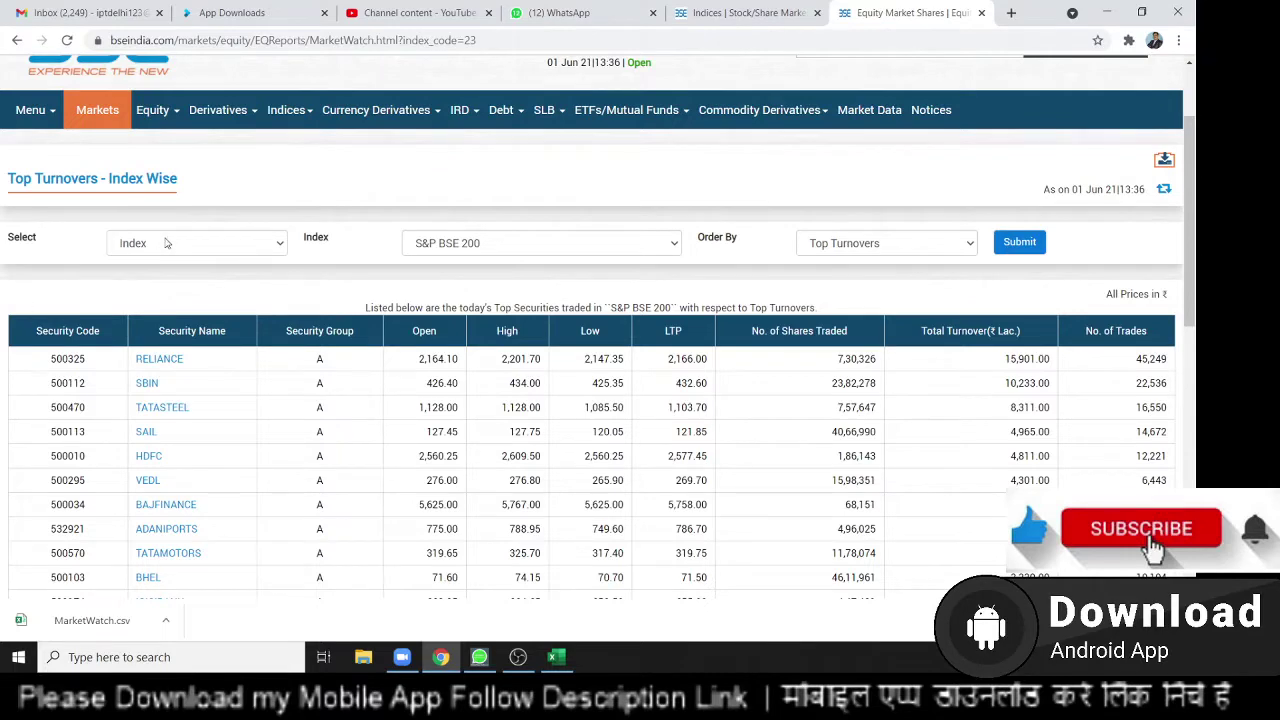
Copy the page address and switch back to Excel's Book1
click(210, 42)
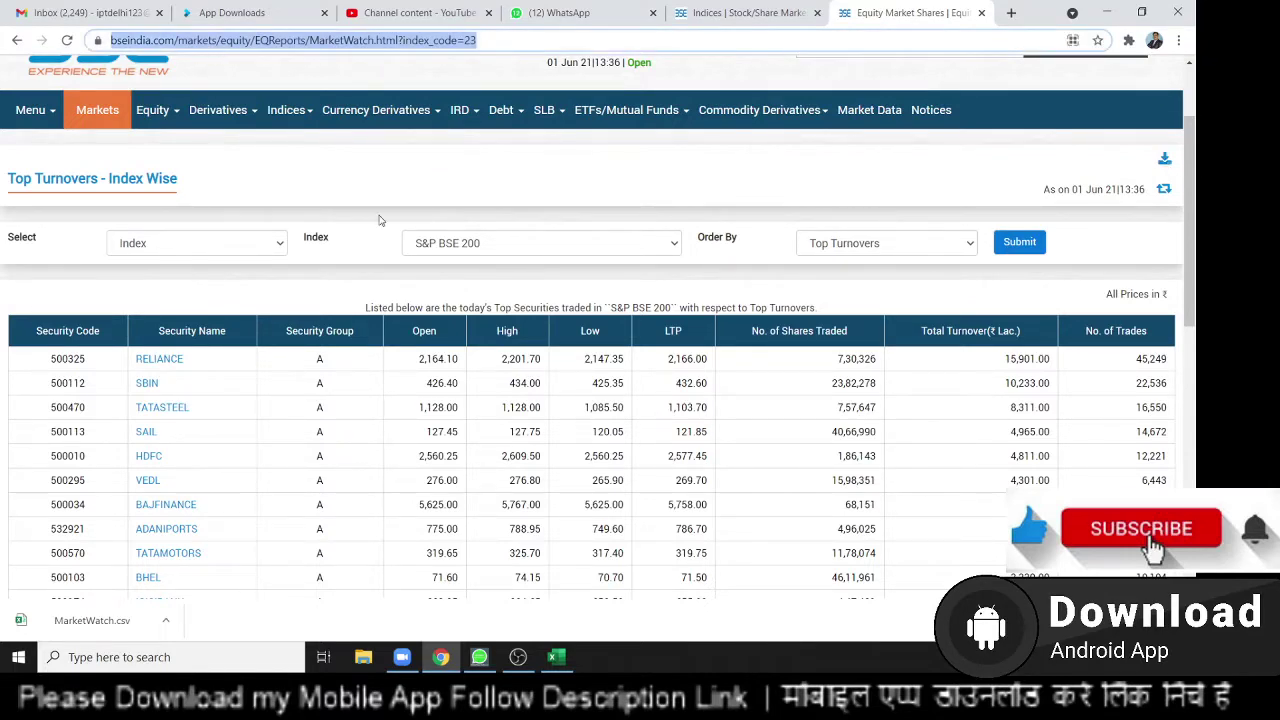
scroll(500, 372, down, 2)
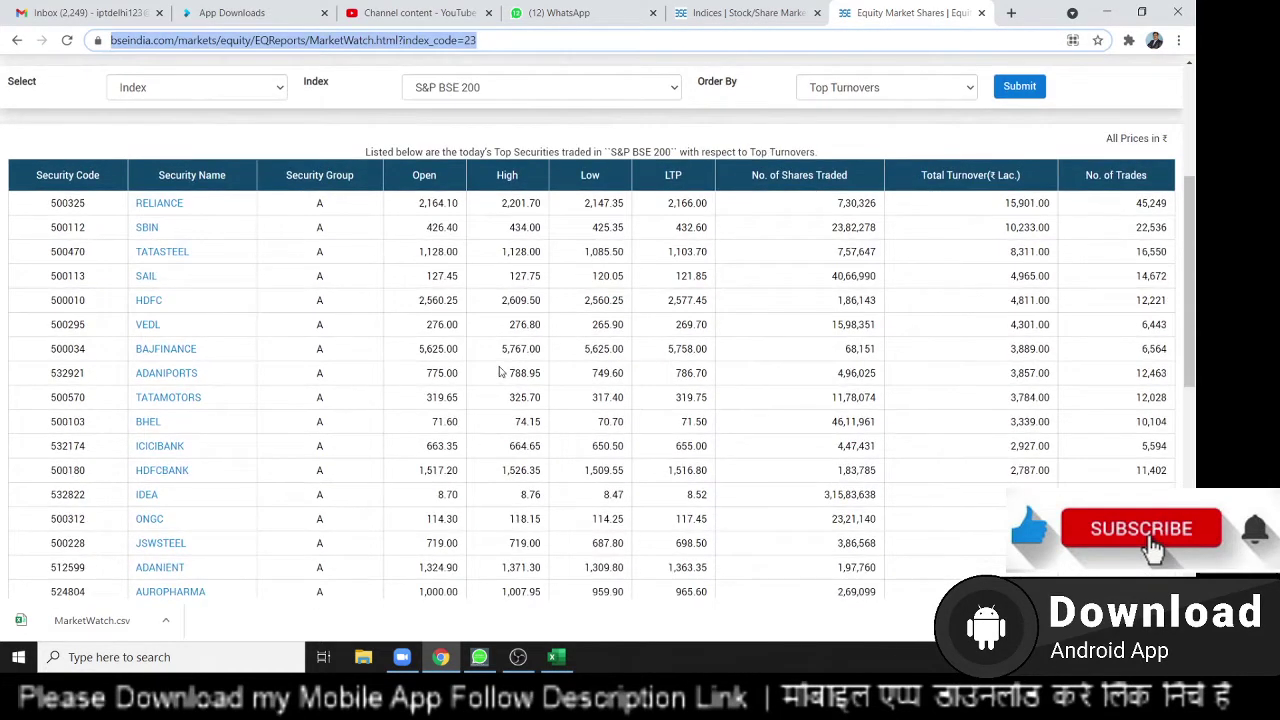
scroll(500, 372, down, 4)
scroll(500, 366, down, 1)
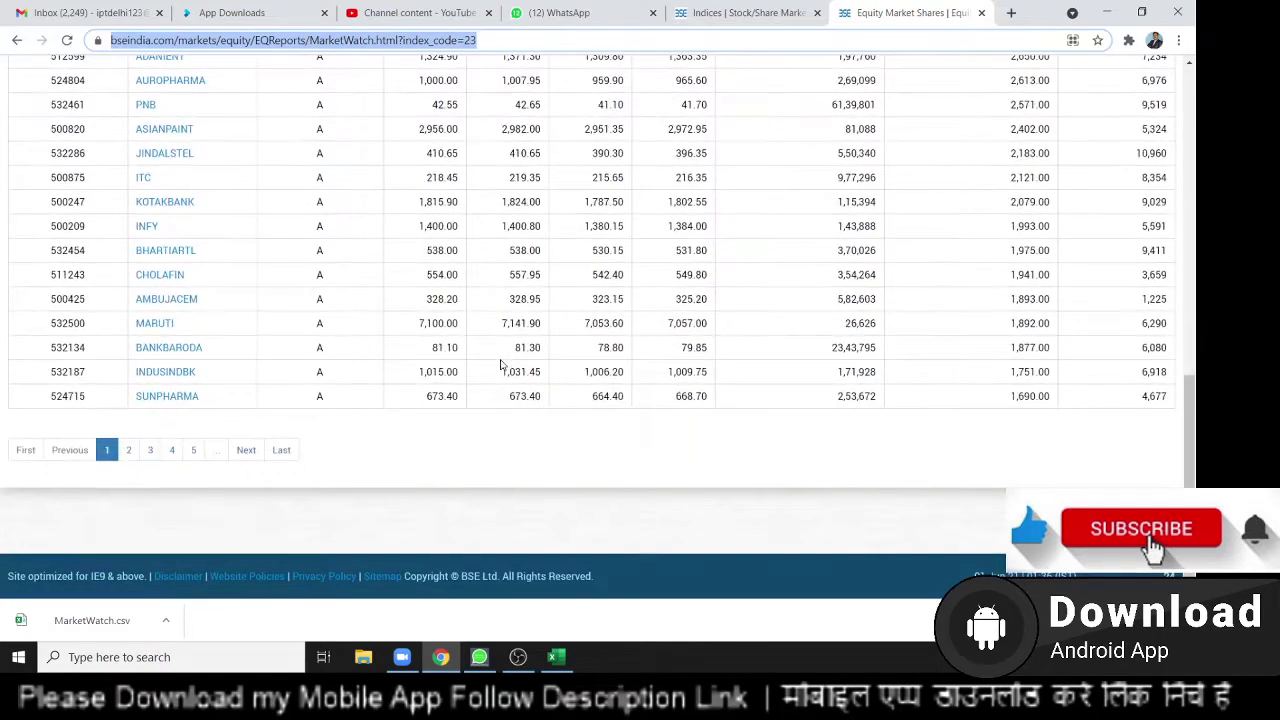
key(alt+Tab)
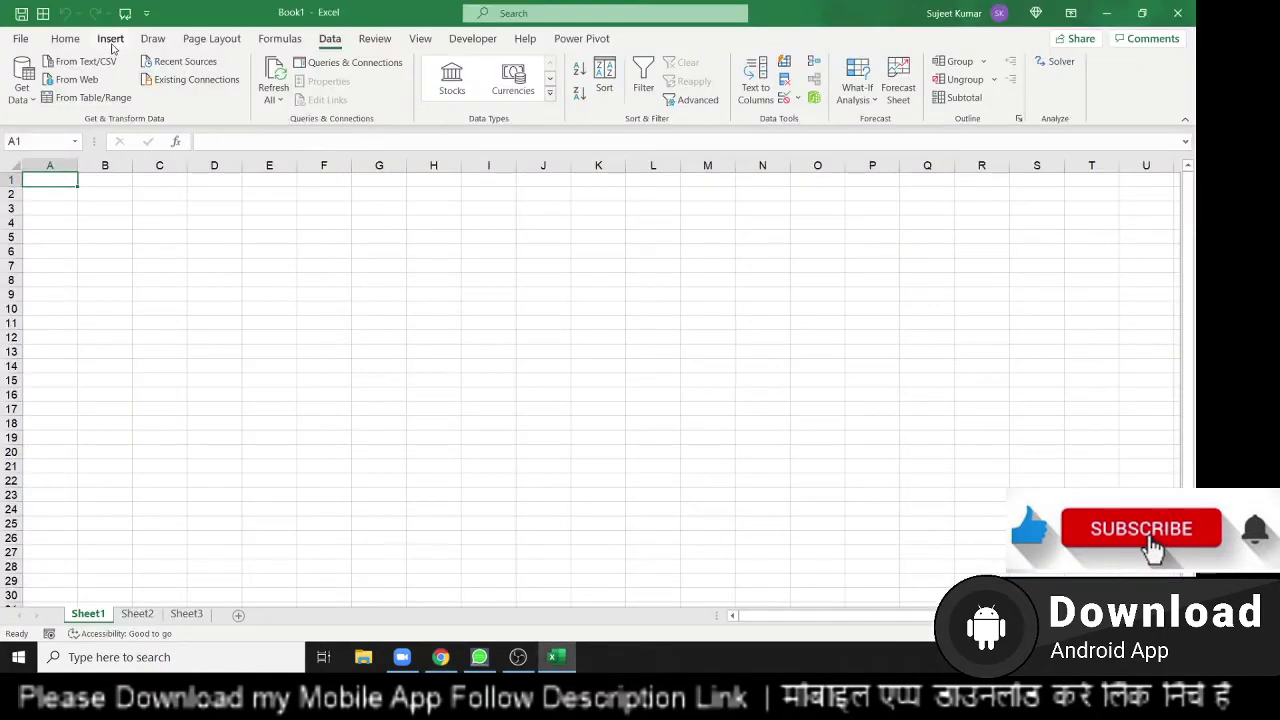
Try a From Web import of the Top Turnovers URL, preview Table 0, then cancel
click(96, 84)
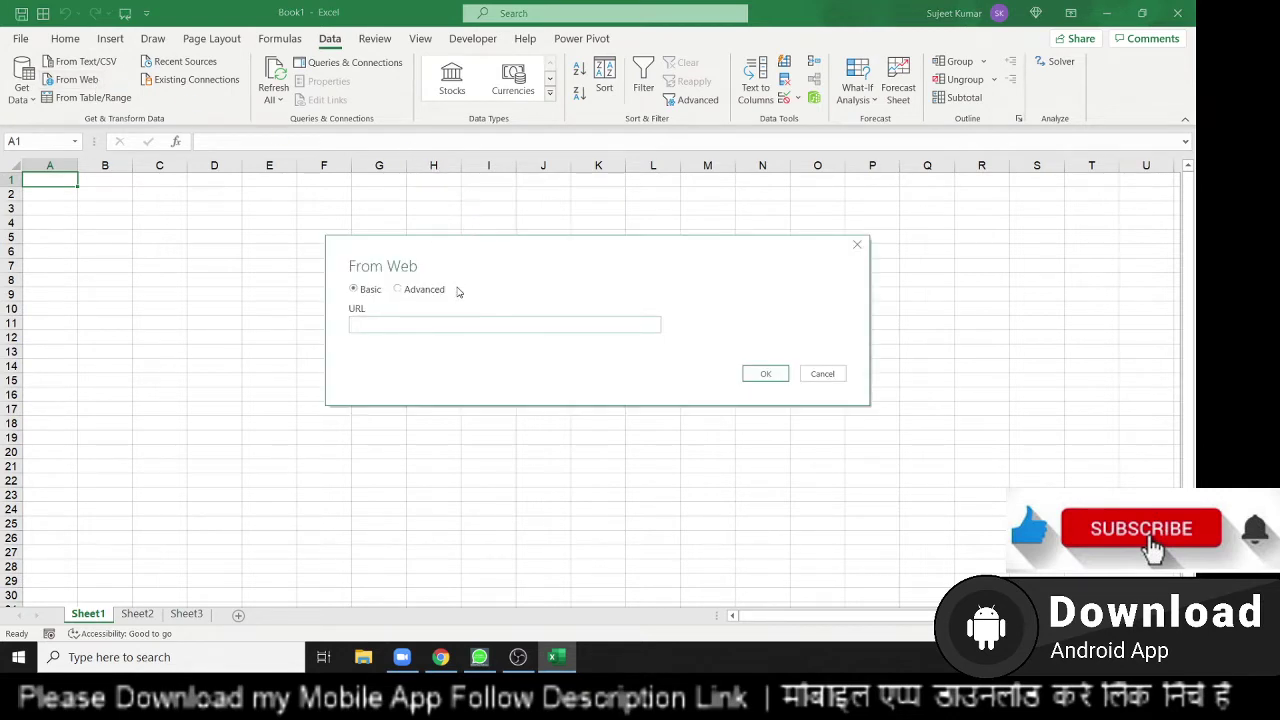
text(https://www.bseindia.com/markets/equity/EQReports/MarketWatch.html?index_code=23)
click(757, 374)
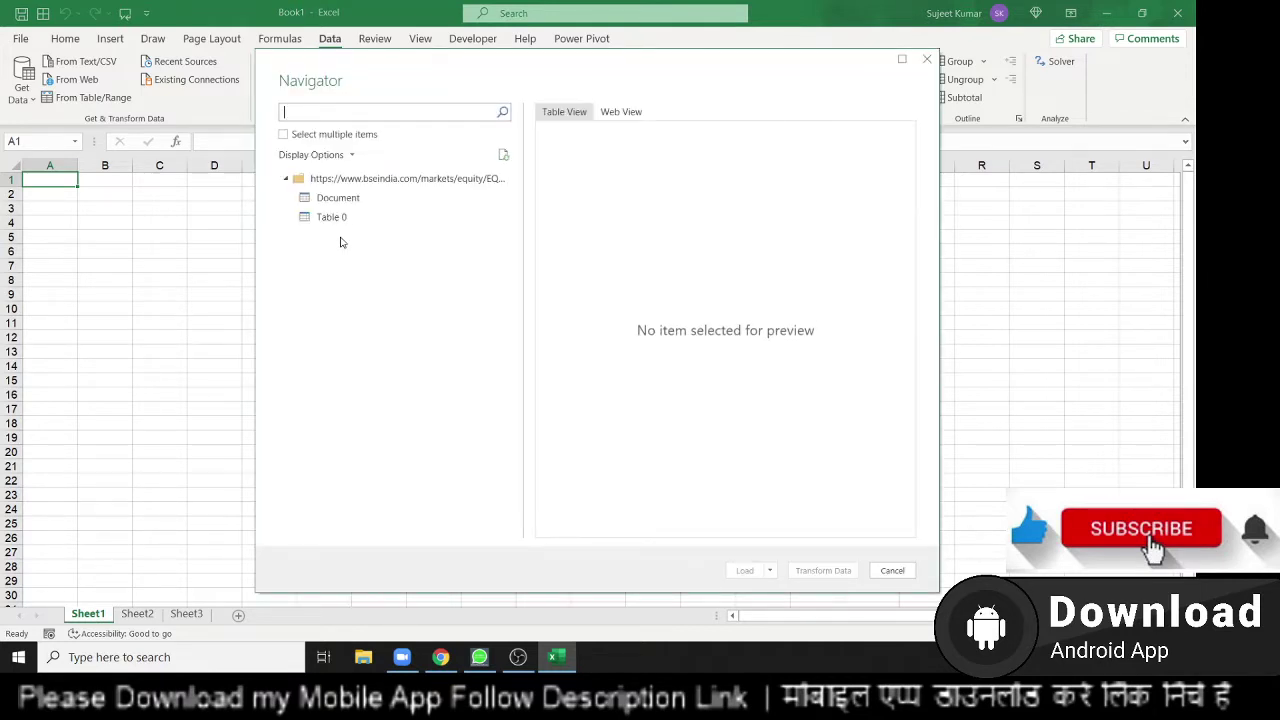
click(340, 217)
click(346, 204)
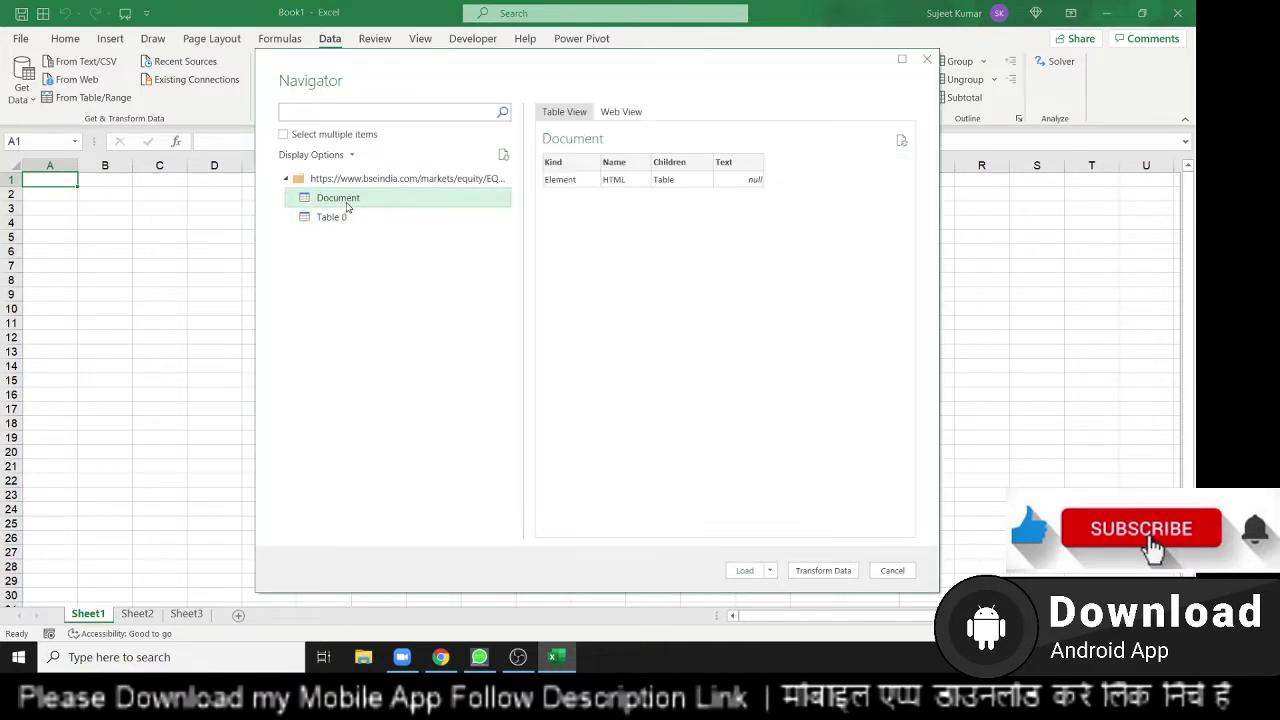
click(891, 576)
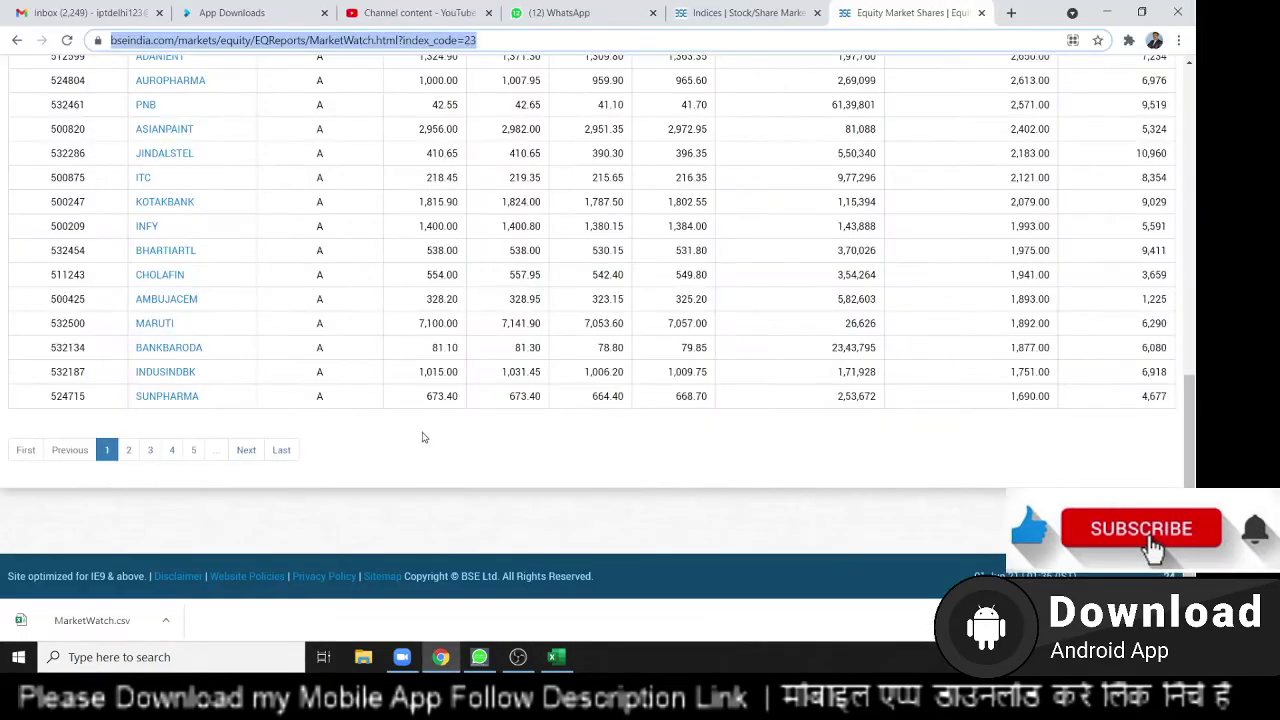
Open the Punjab National Bank quote page, copy its address, and return to Excel
scroll(340, 437, up, 2)
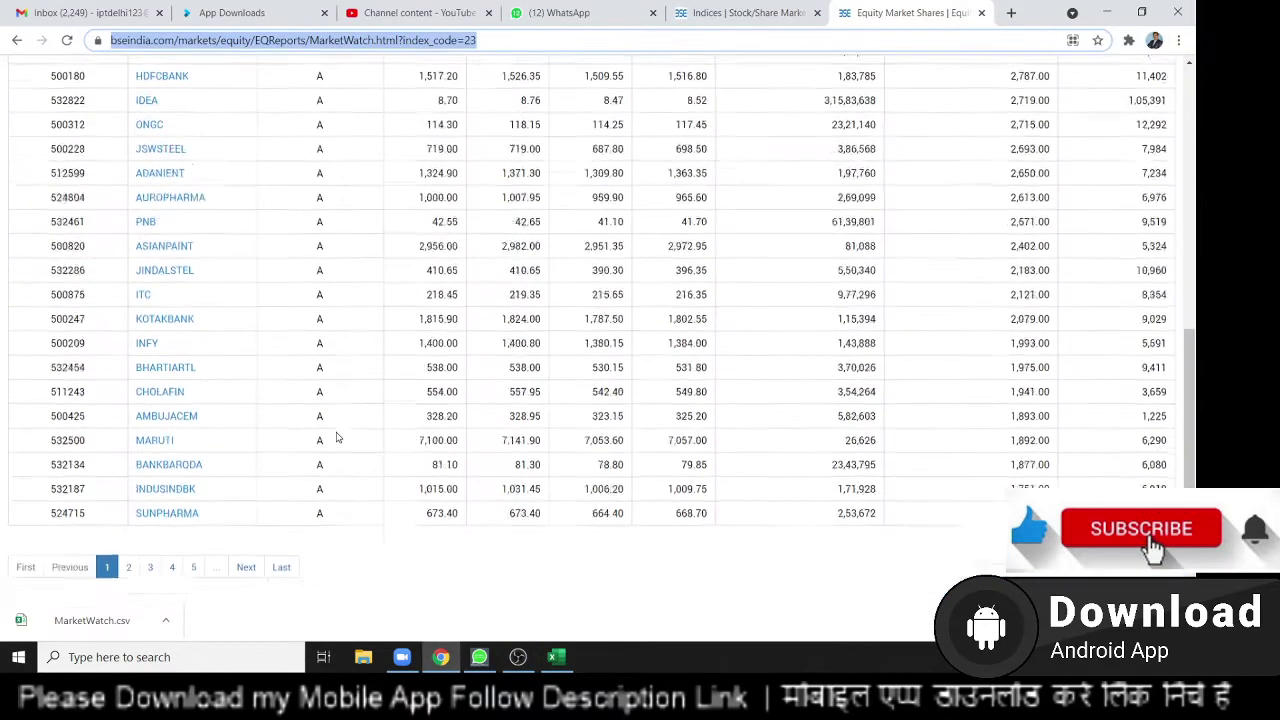
scroll(147, 340, up, 1)
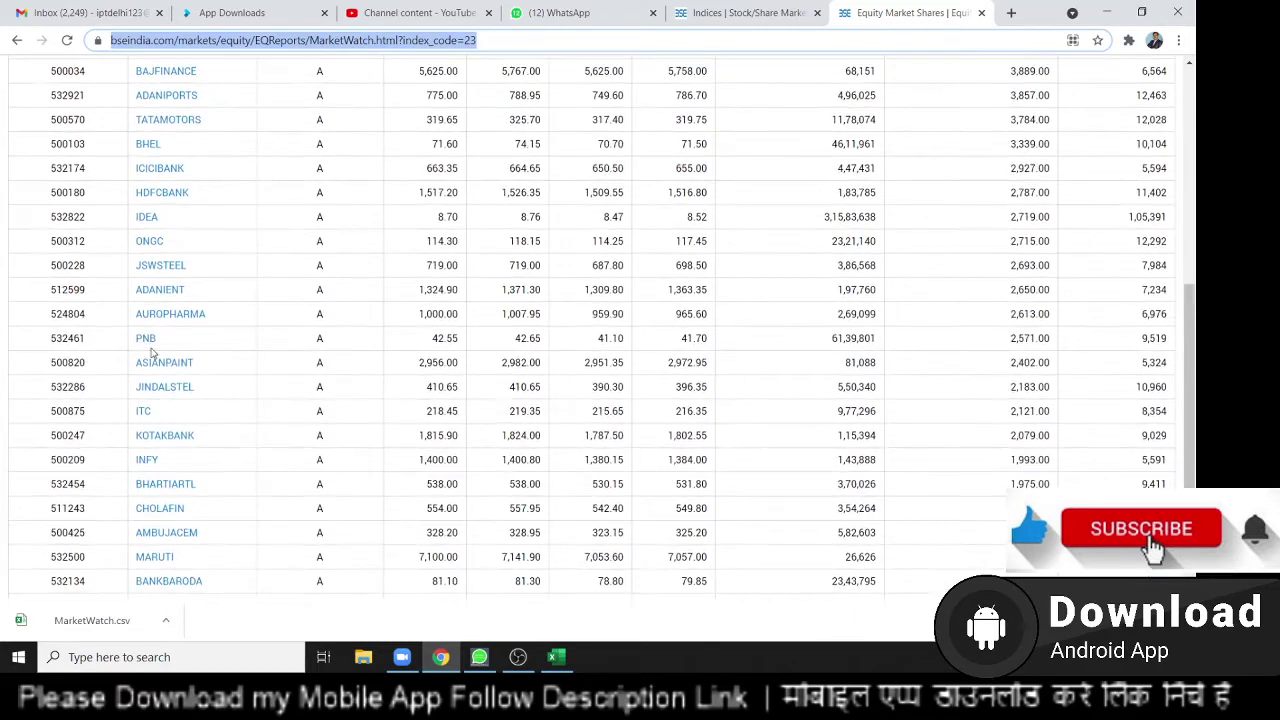
click(147, 340)
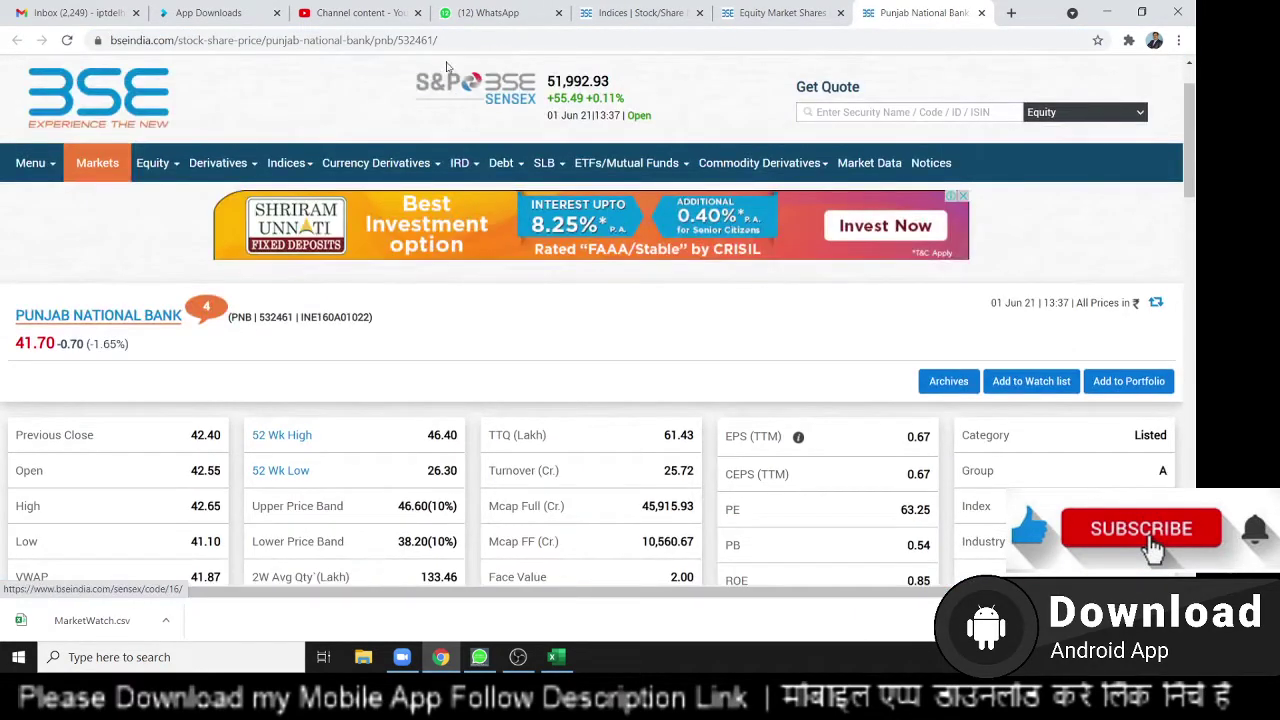
click(443, 43)
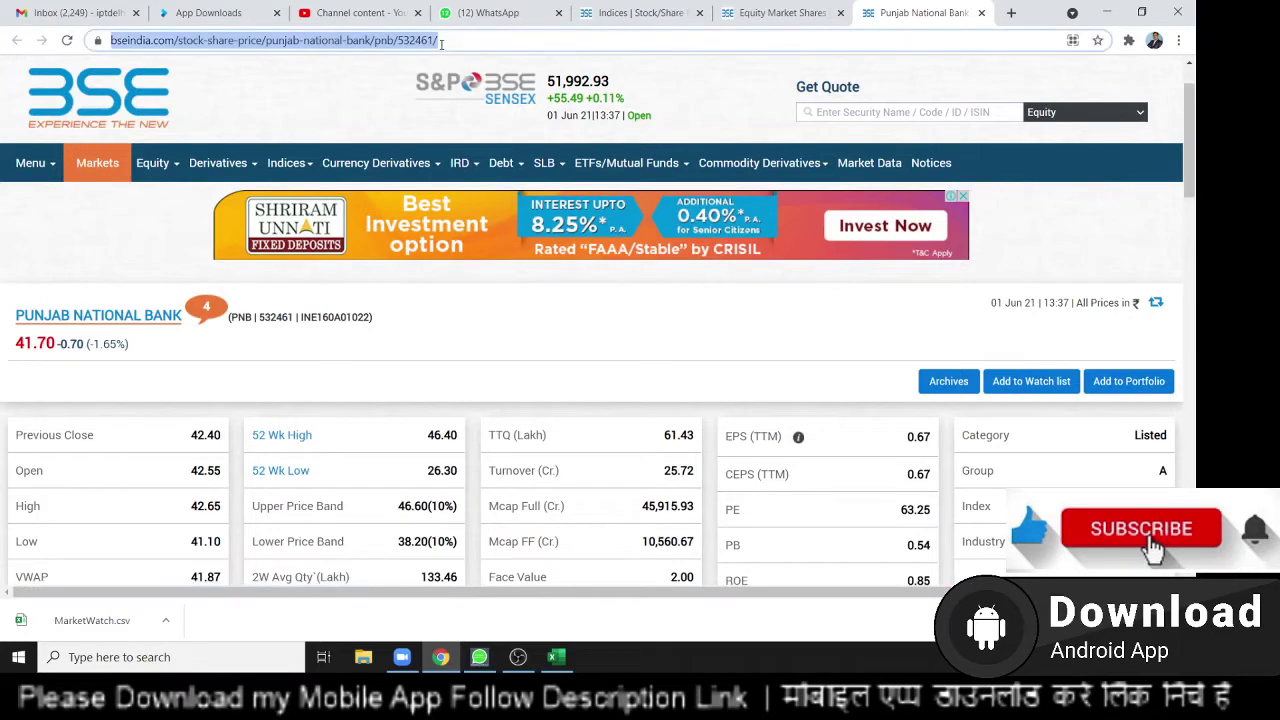
key(alt+Tab)
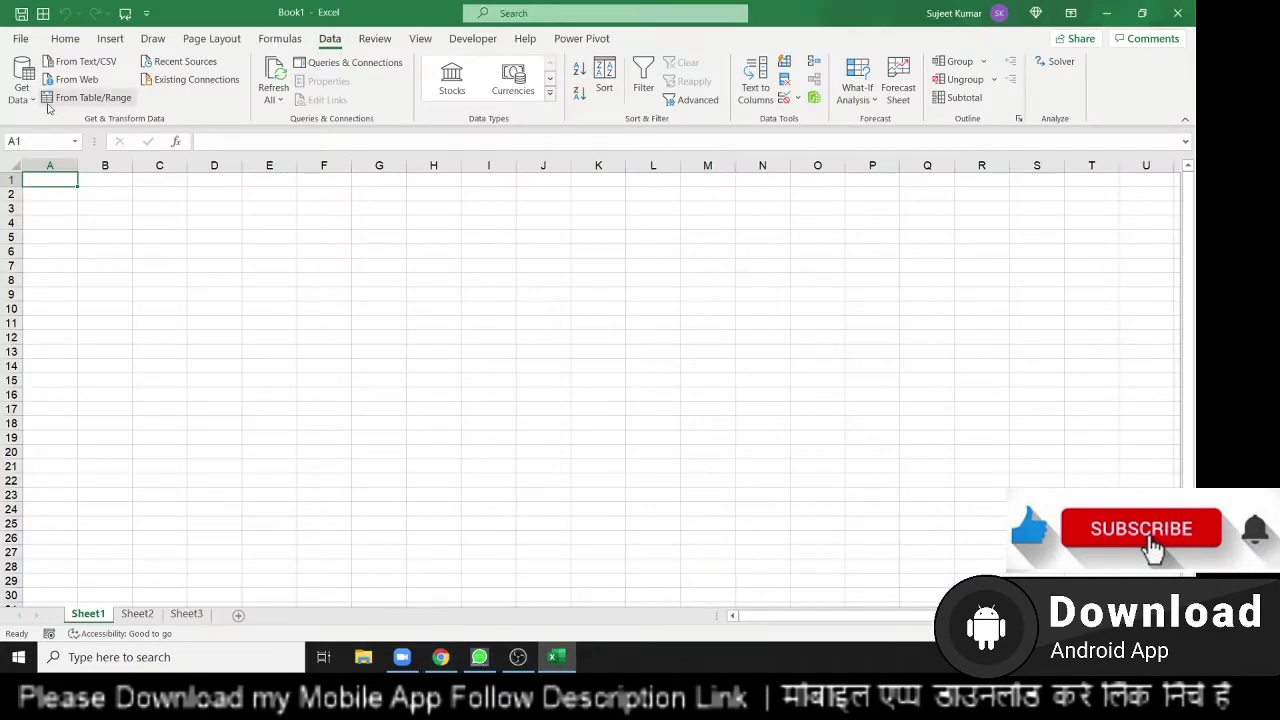
Import From Web using the pasted Punjab National Bank quote URL to list Tables 0–11
click(35, 104)
click(72, 97)
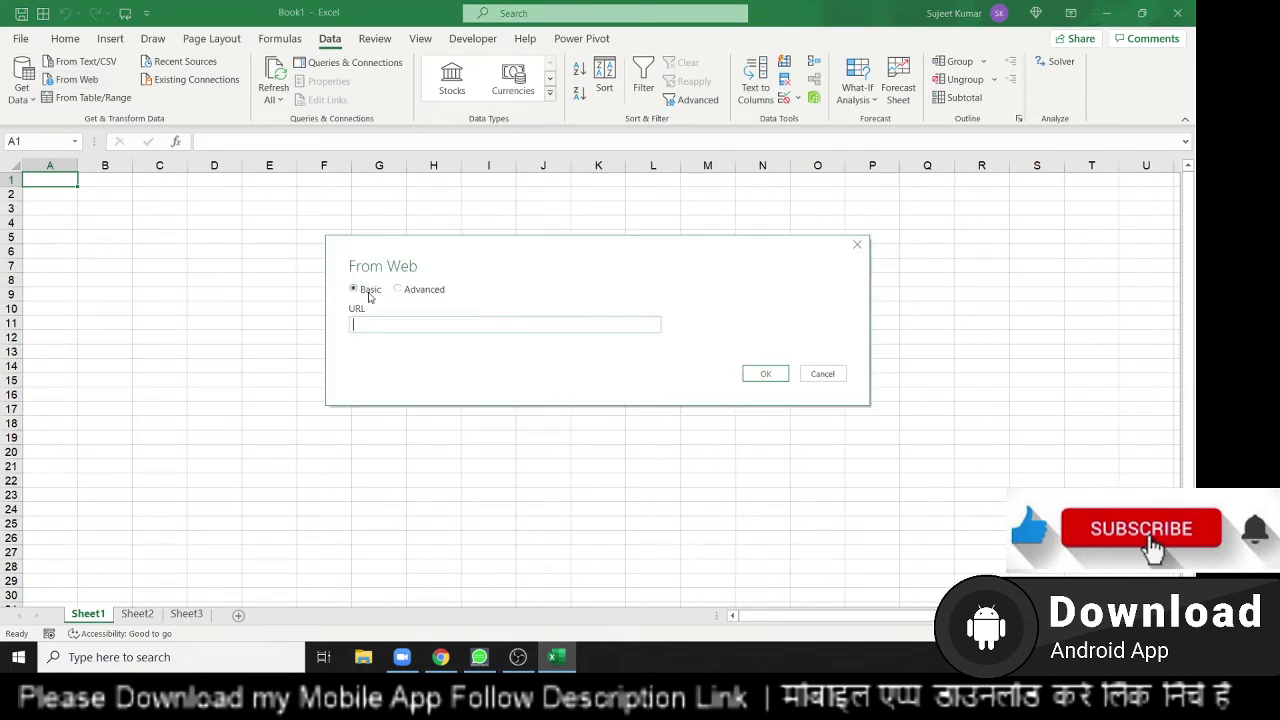
text(https://www.bseindia.com/stock-share-price/punjab-national-bank/pnb/532461/)
click(765, 374)
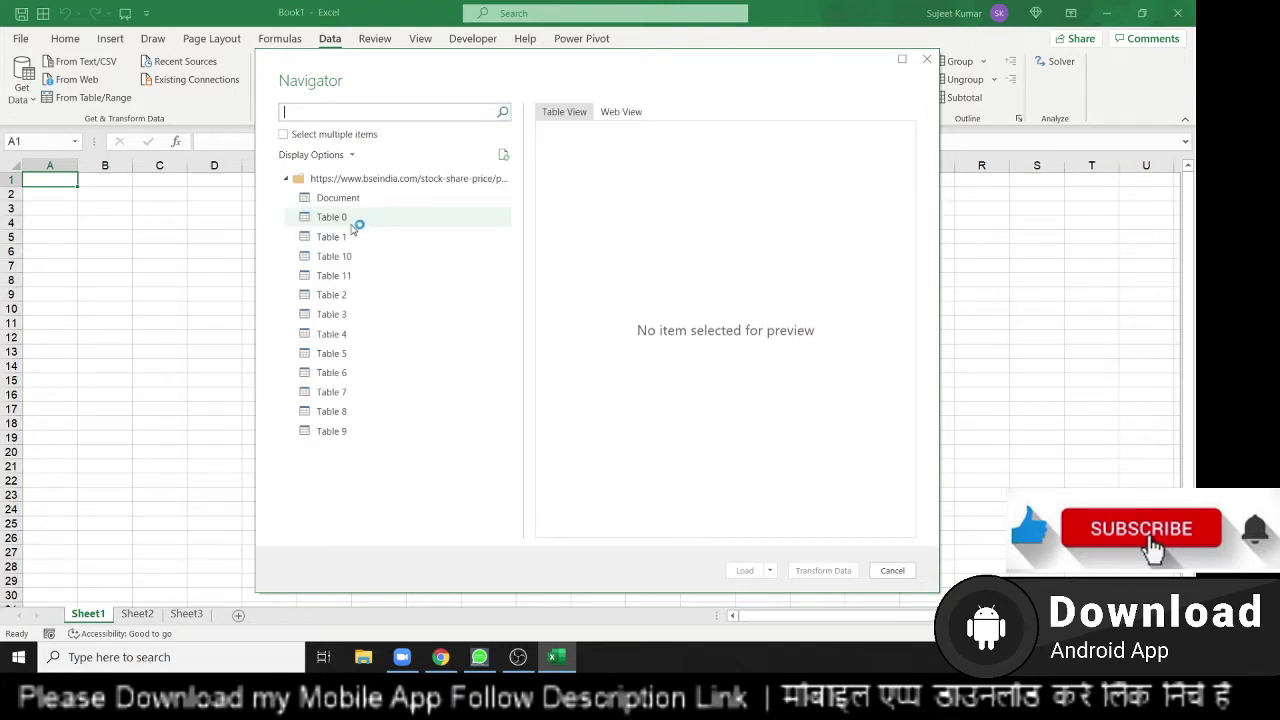
Preview Tables 0, 1, 10, 11, 2 and 3 in the Navigator, widening the pane
click(351, 222)
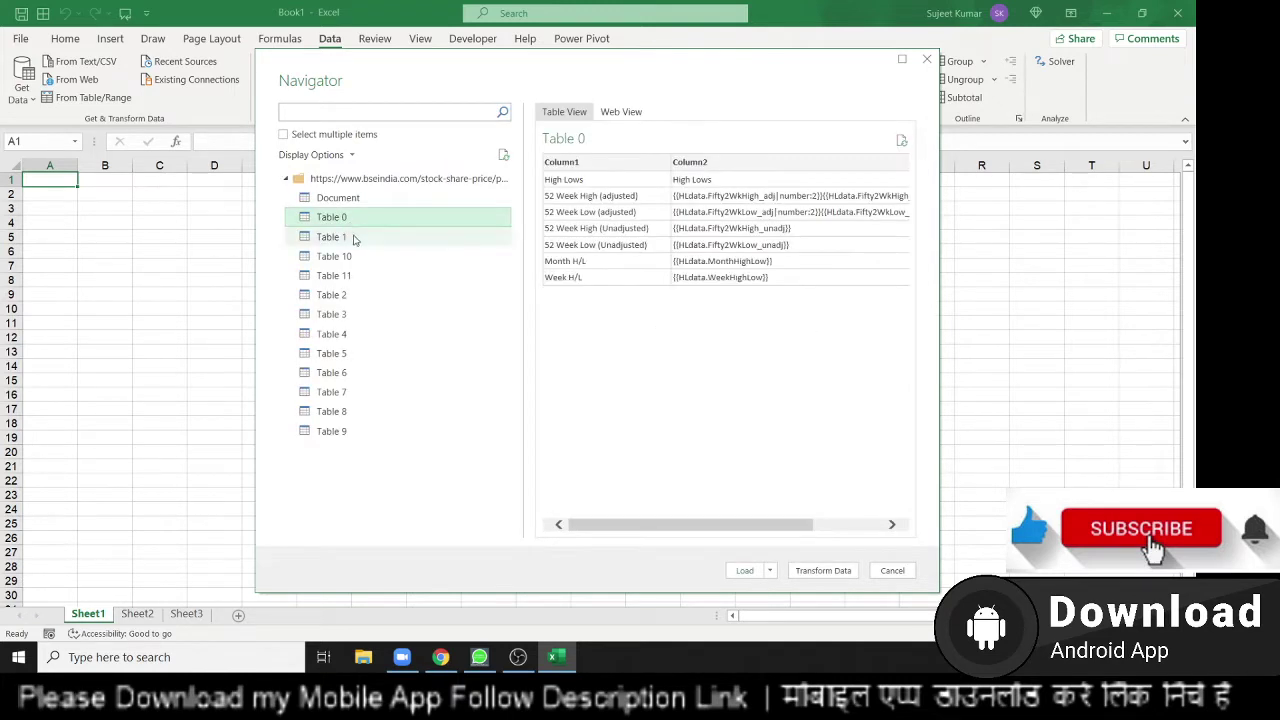
drag(712, 528, 849, 528)
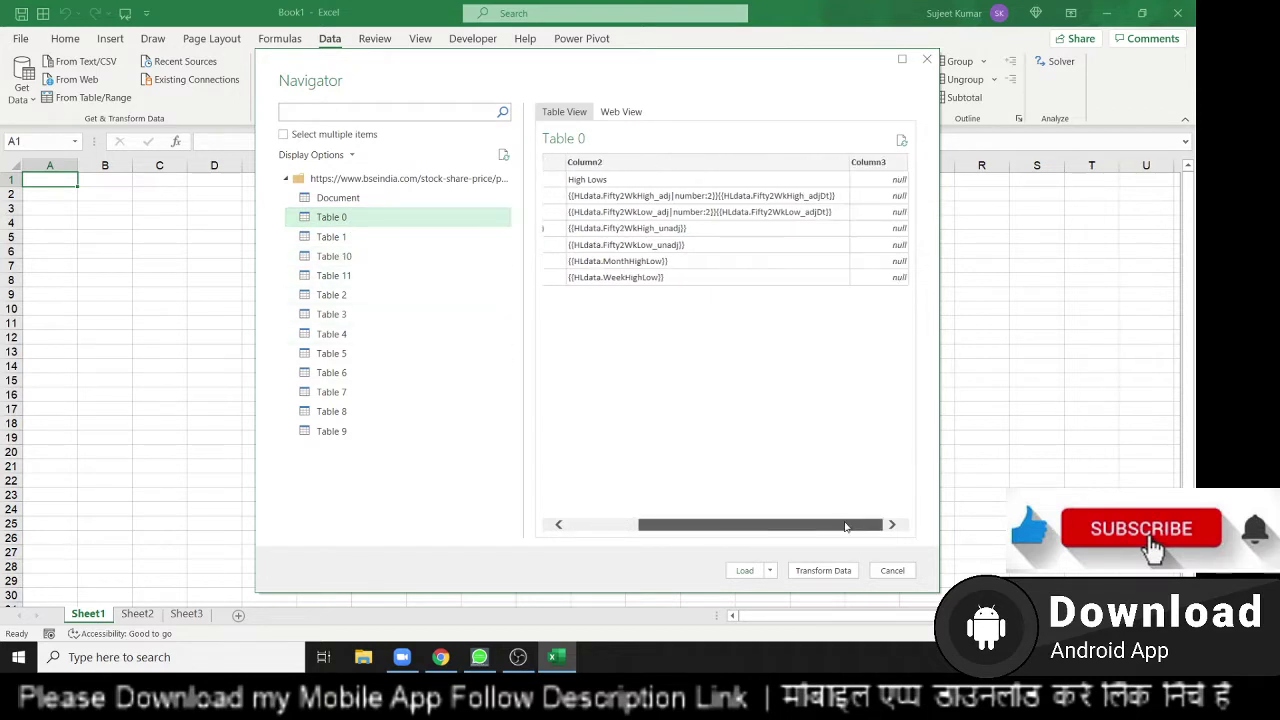
click(335, 237)
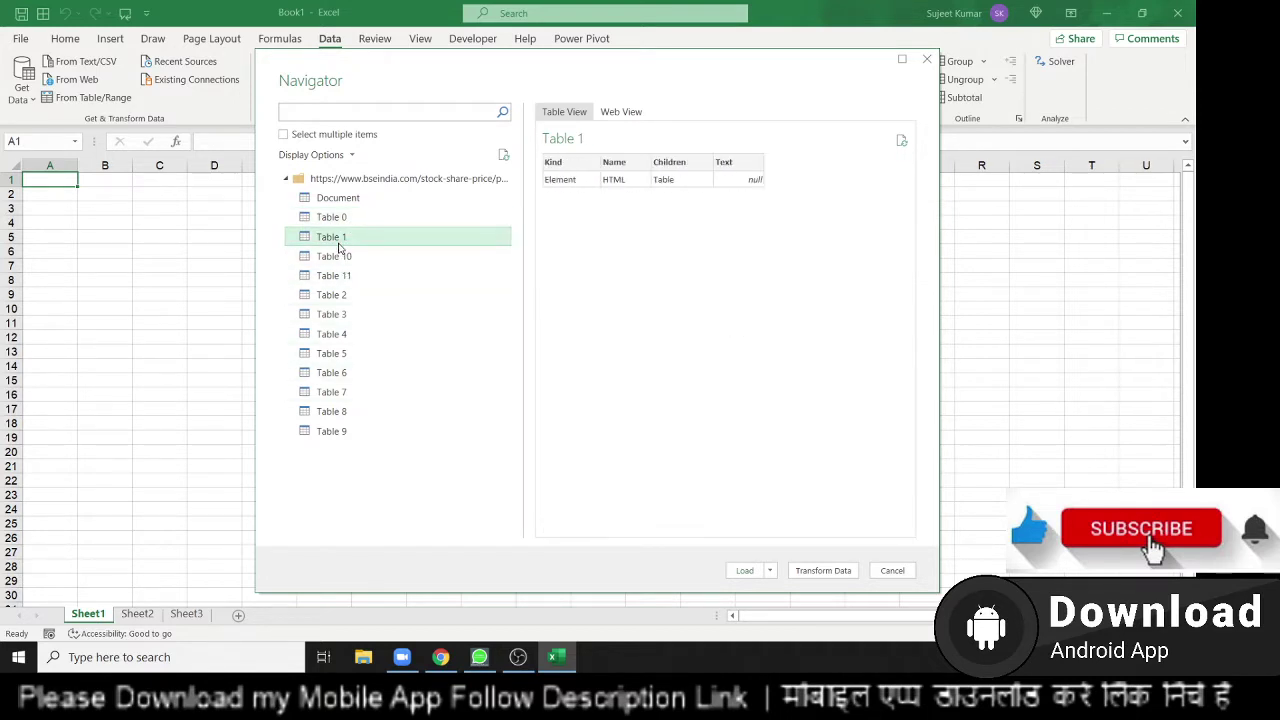
click(339, 260)
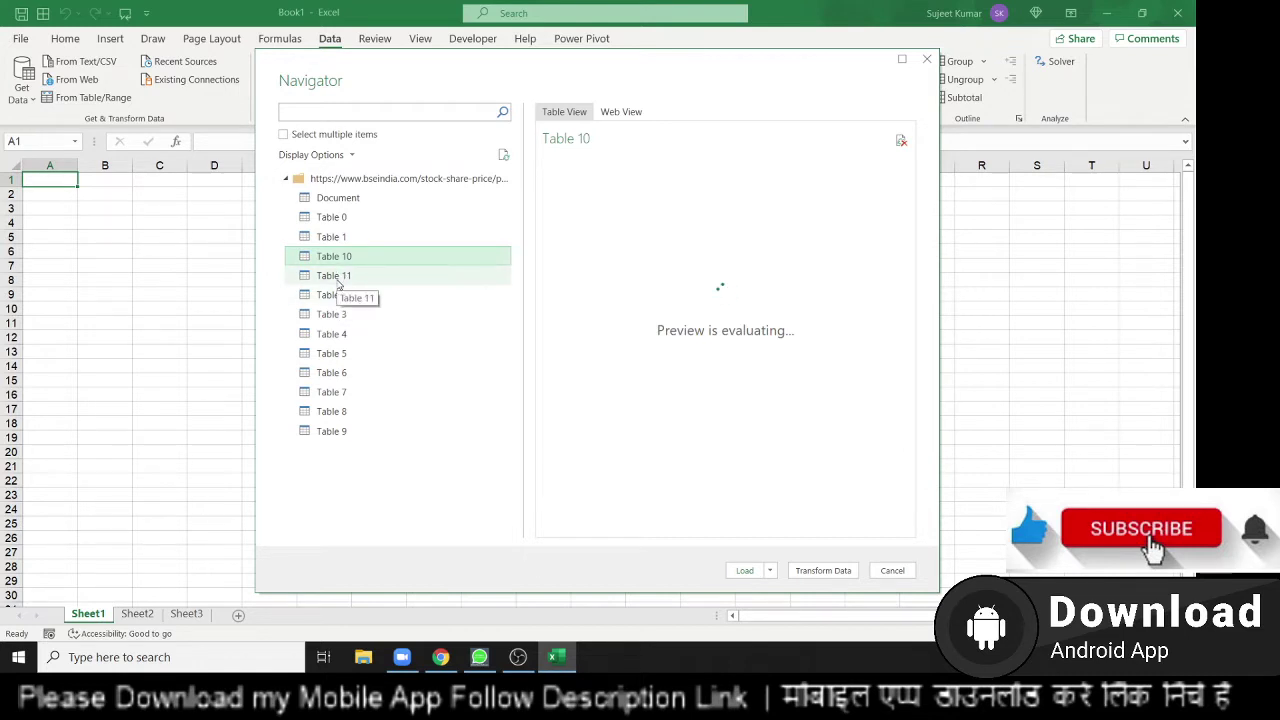
click(338, 279)
click(337, 295)
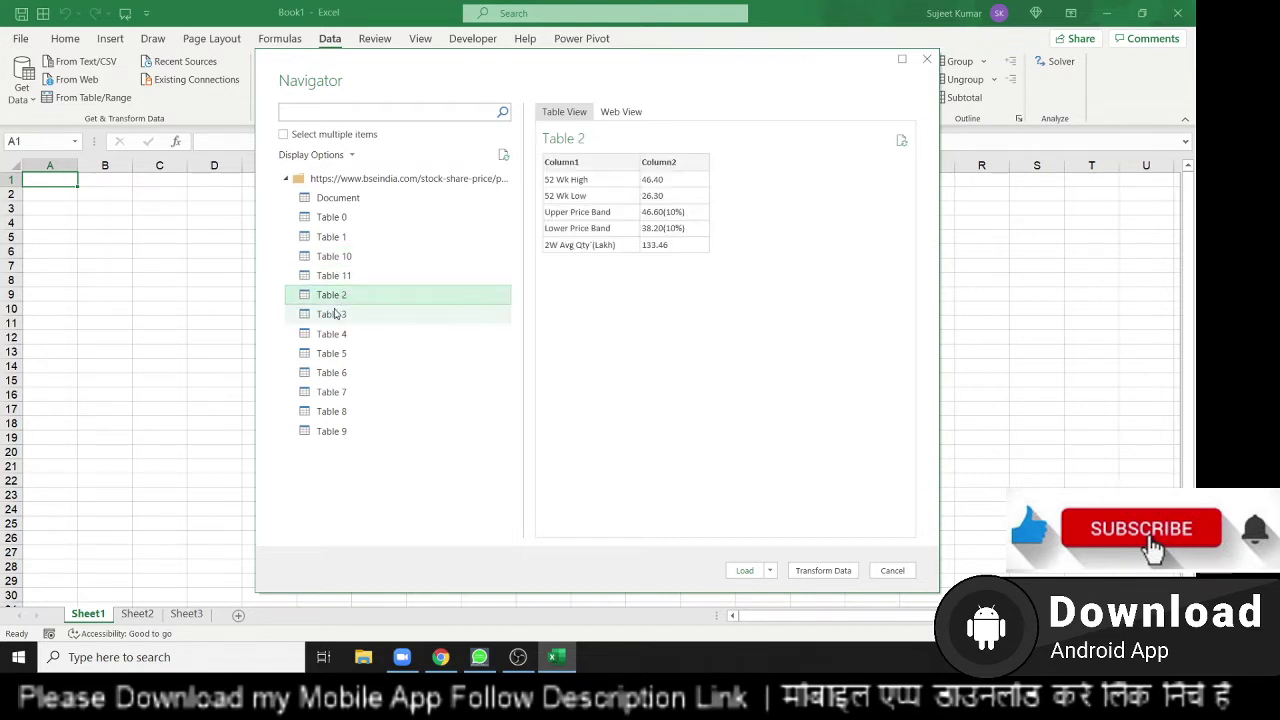
click(338, 317)
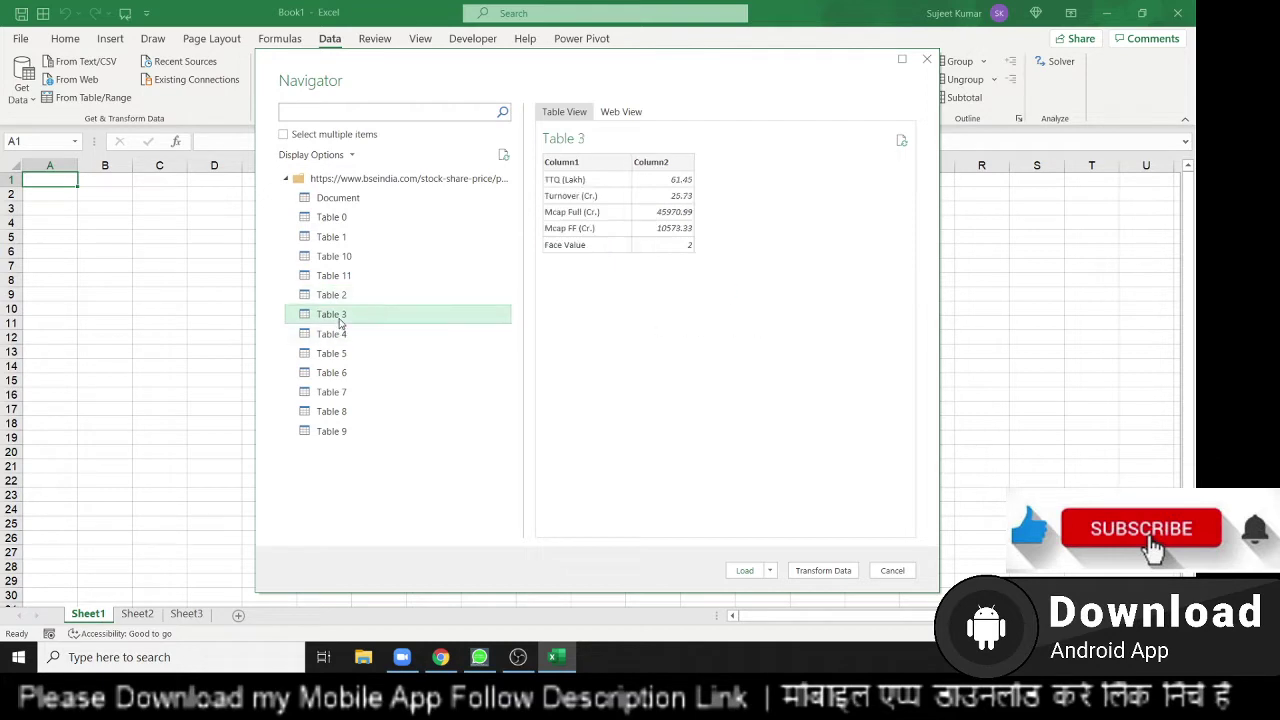
Preview Tables 4 through 9, then return to Table 1
click(339, 336)
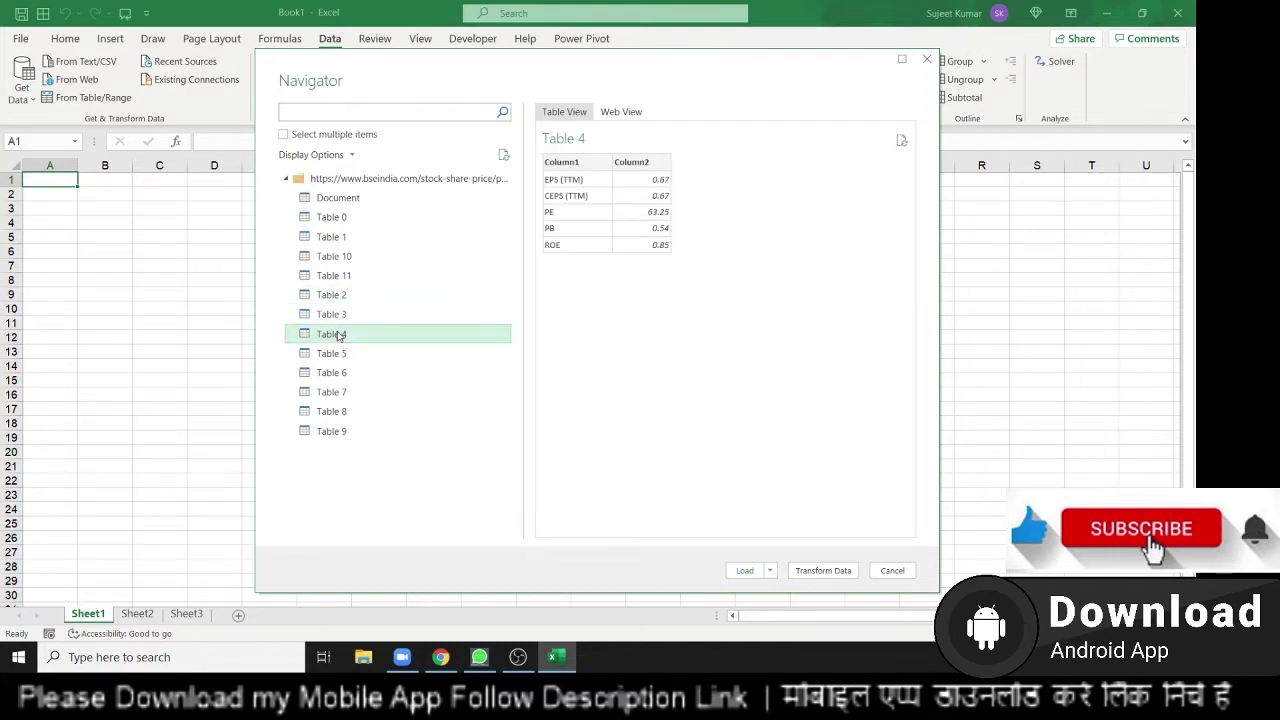
click(338, 352)
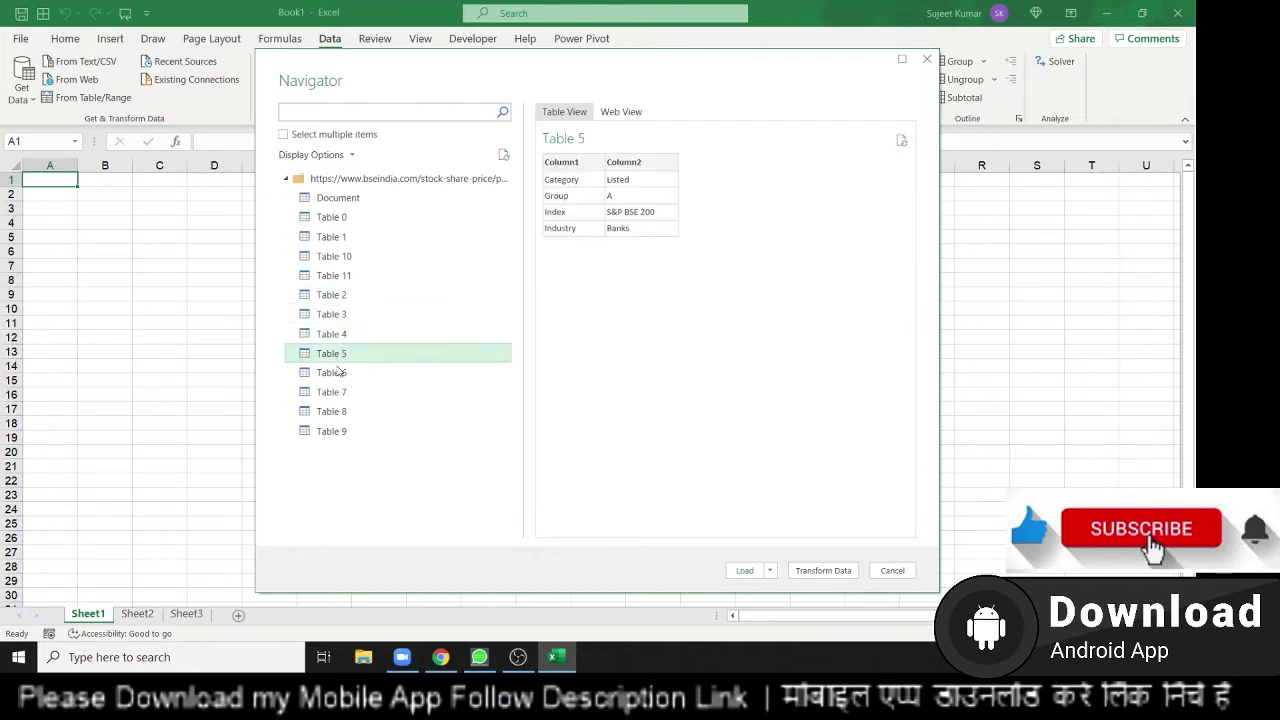
click(338, 372)
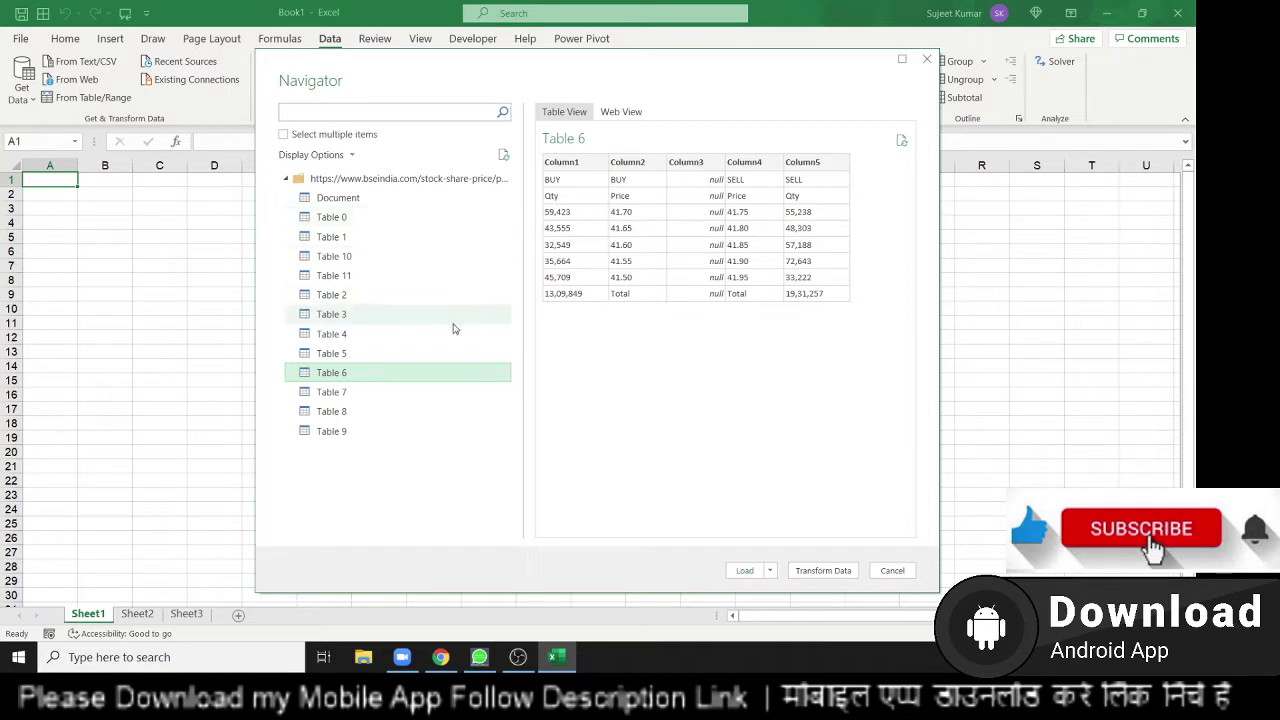
click(338, 393)
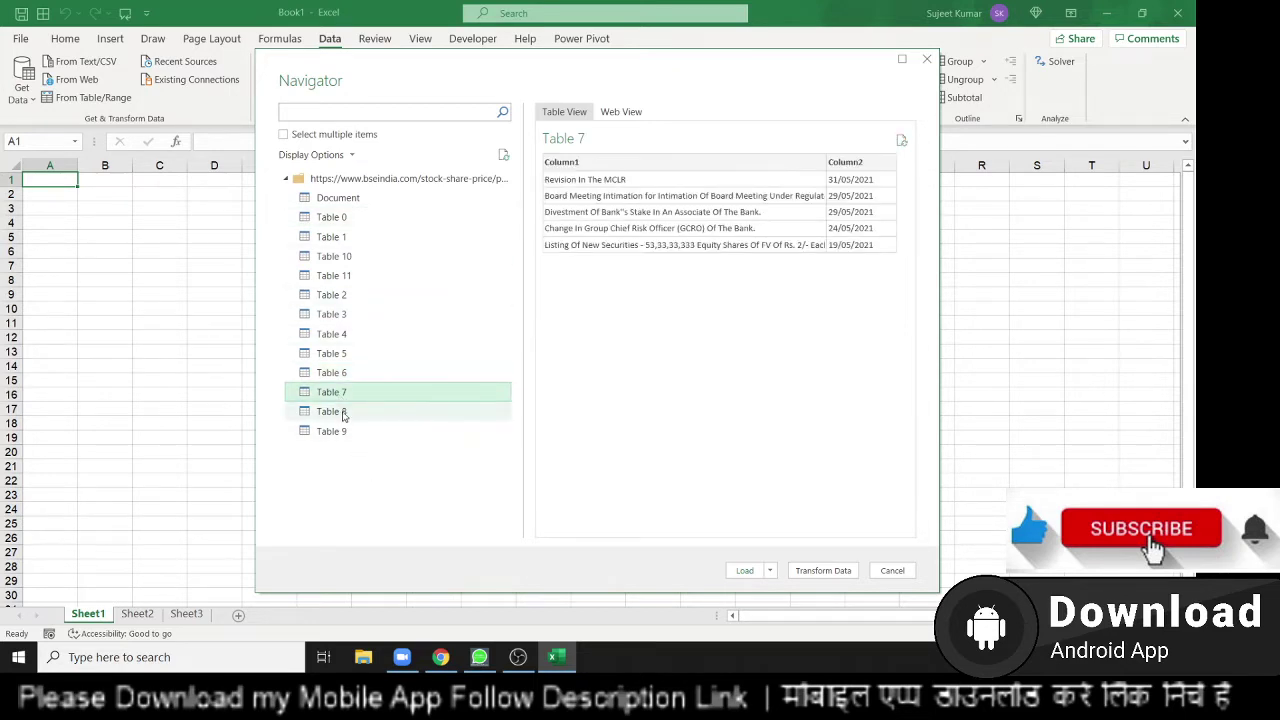
click(344, 414)
click(343, 430)
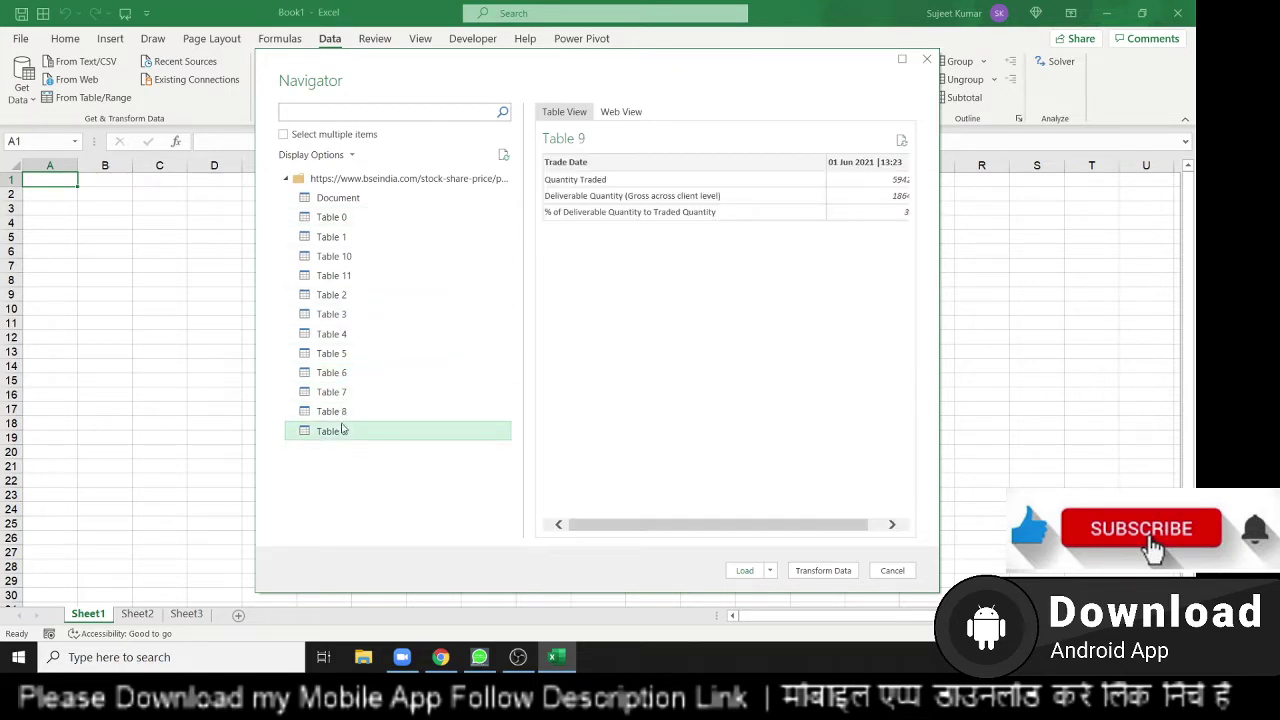
click(340, 237)
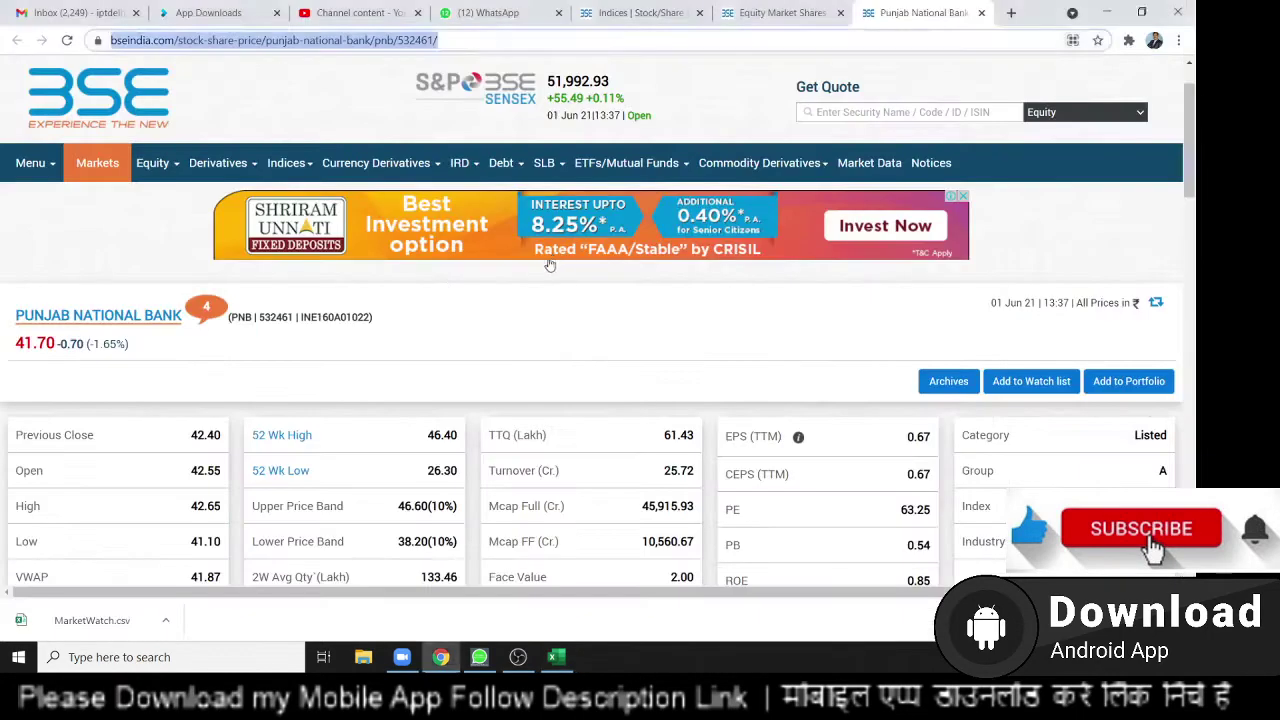
Load Table 1 quote data into a new sheet and return to the PNB page in the browser
scroll(152, 311, down, 3)
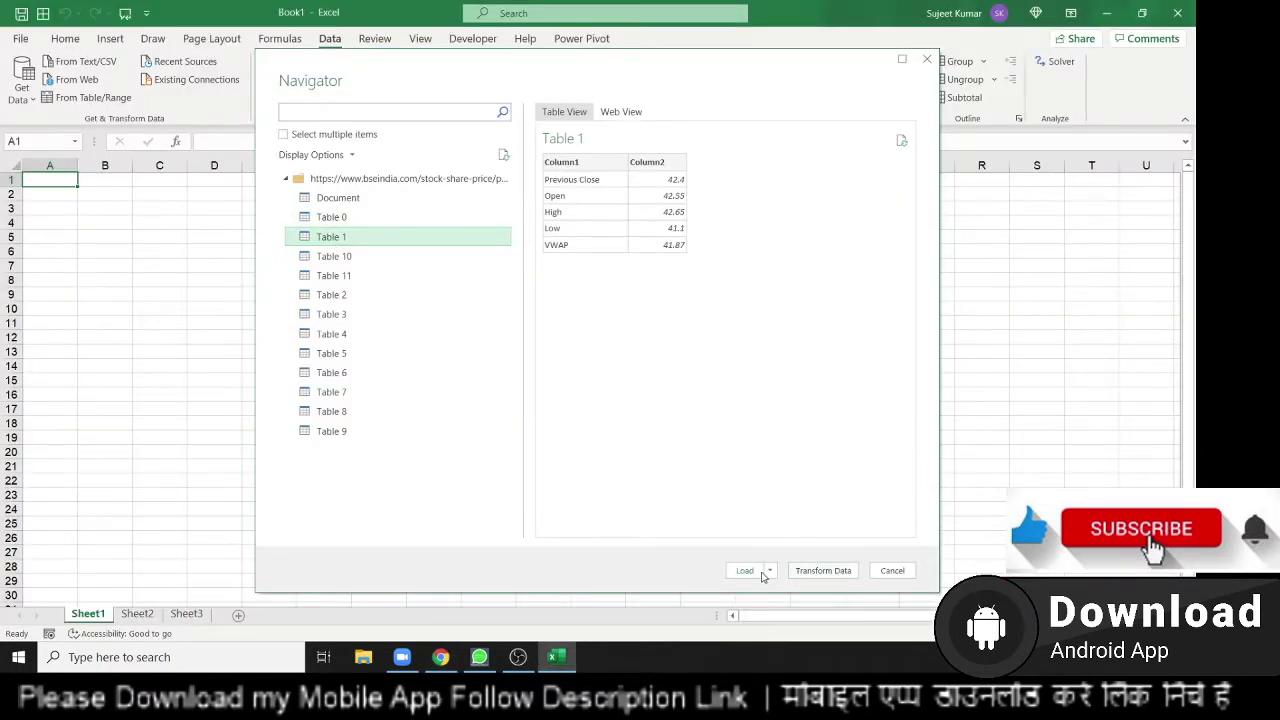
click(745, 570)
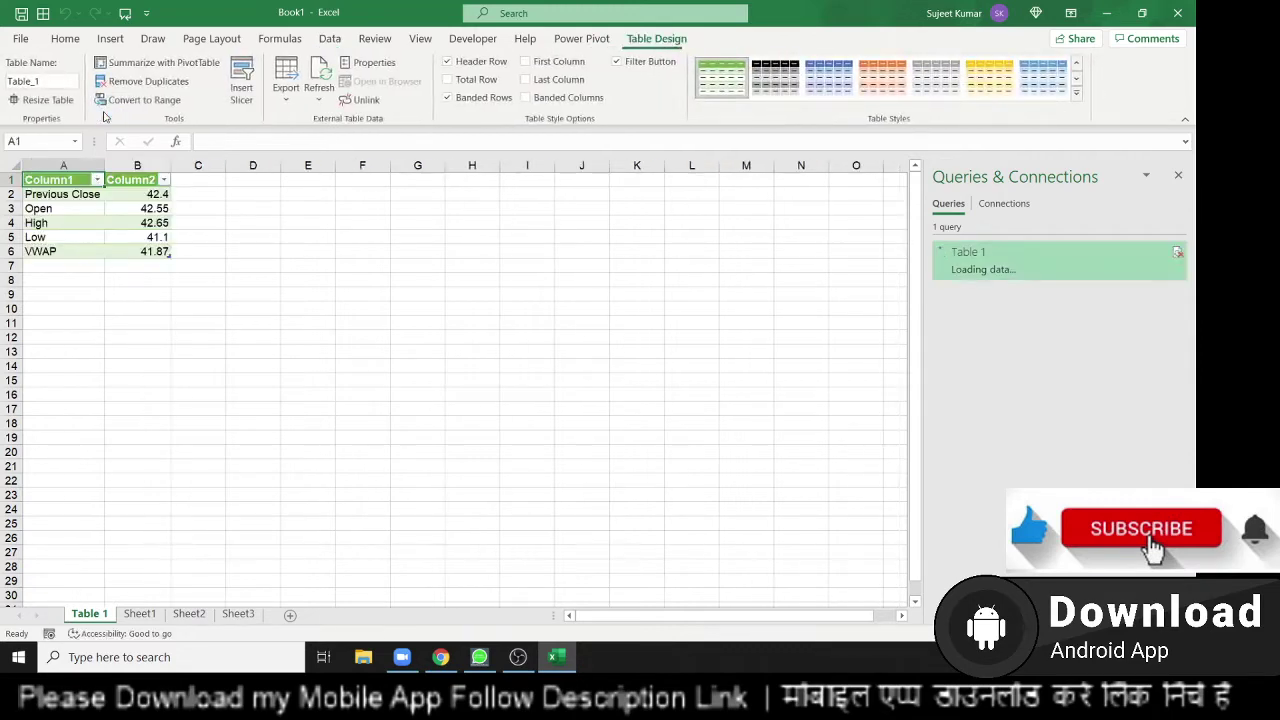
key(alt+Tab)
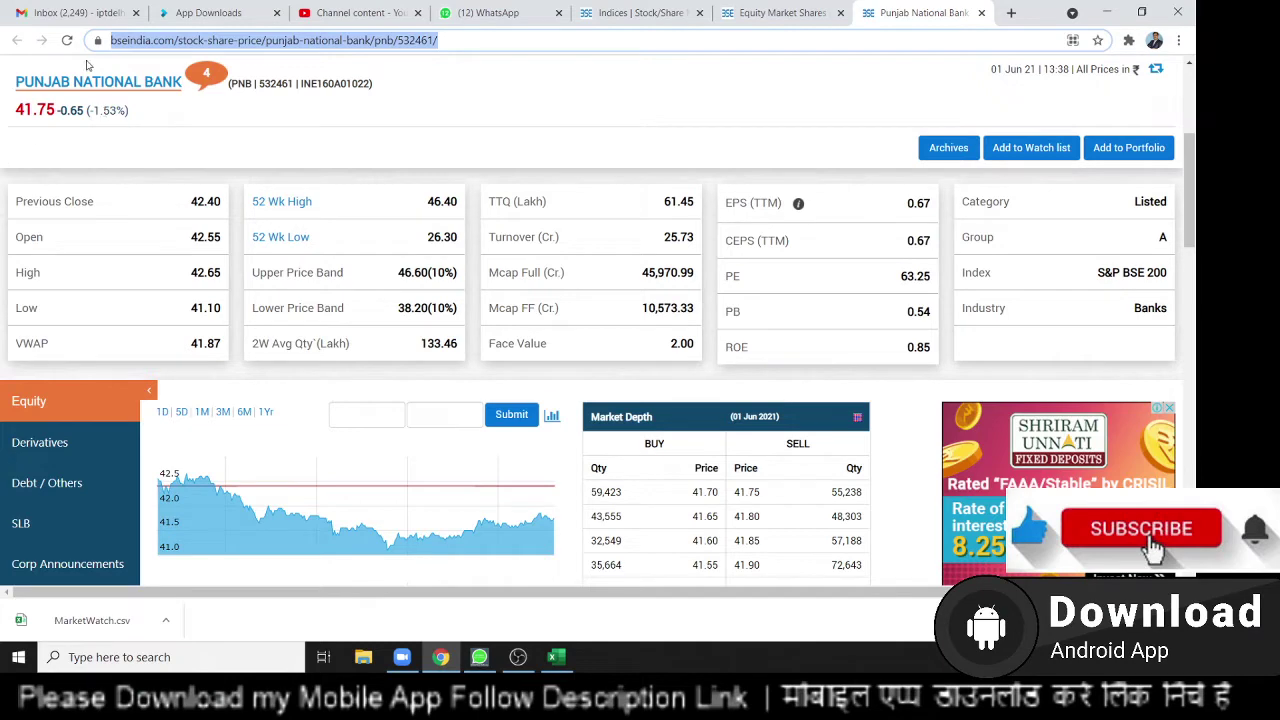
scroll(888, 253, up, 3)
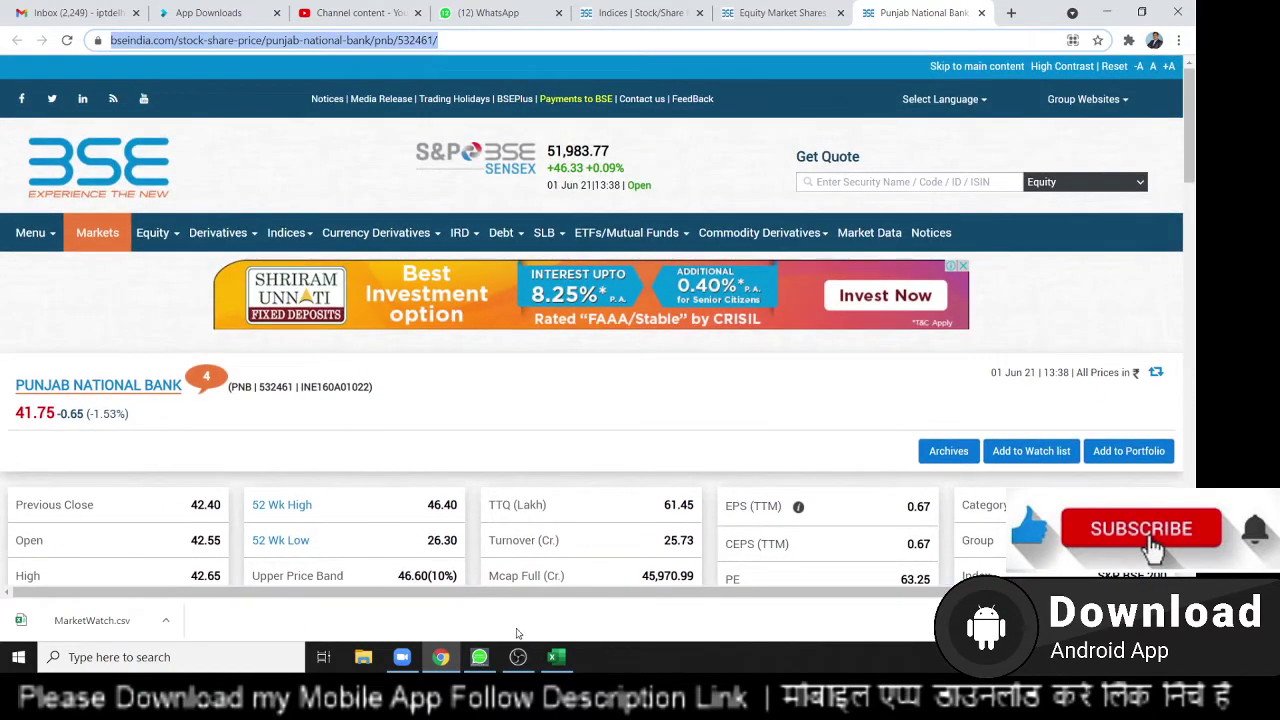
Open MarketWatch.csv and explore its header row and Security Name column
click(70, 625)
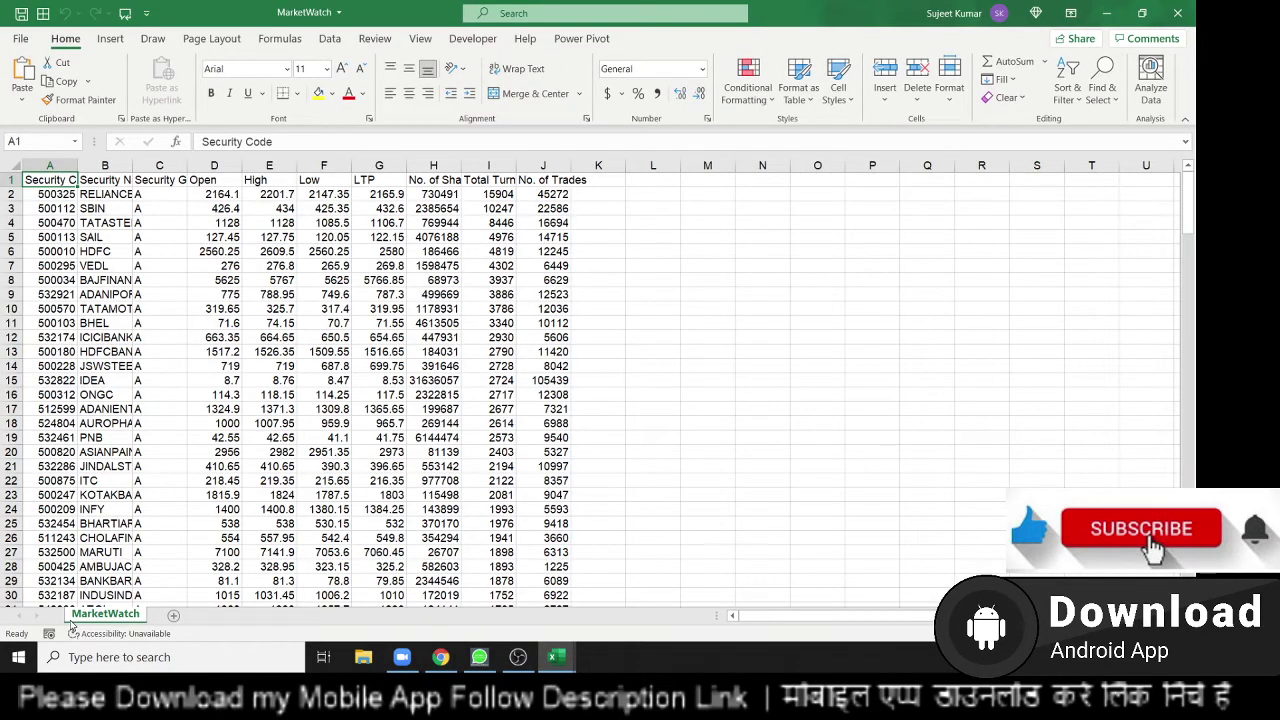
key(Right)
key(Right)
key(Right)
key(Right)
key(Right)
key(Right)
key(Right)
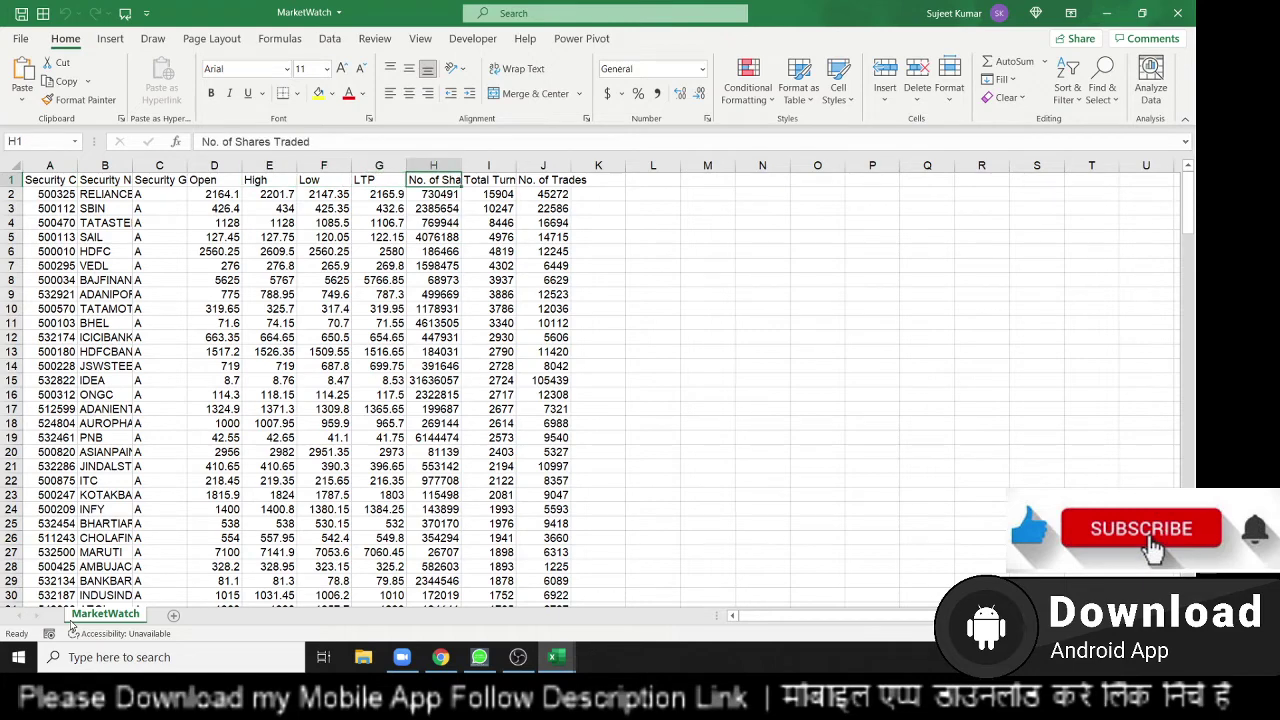
key(Right)
key(Right)
key(Left)
key(Left)
key(Left)
key(Home)
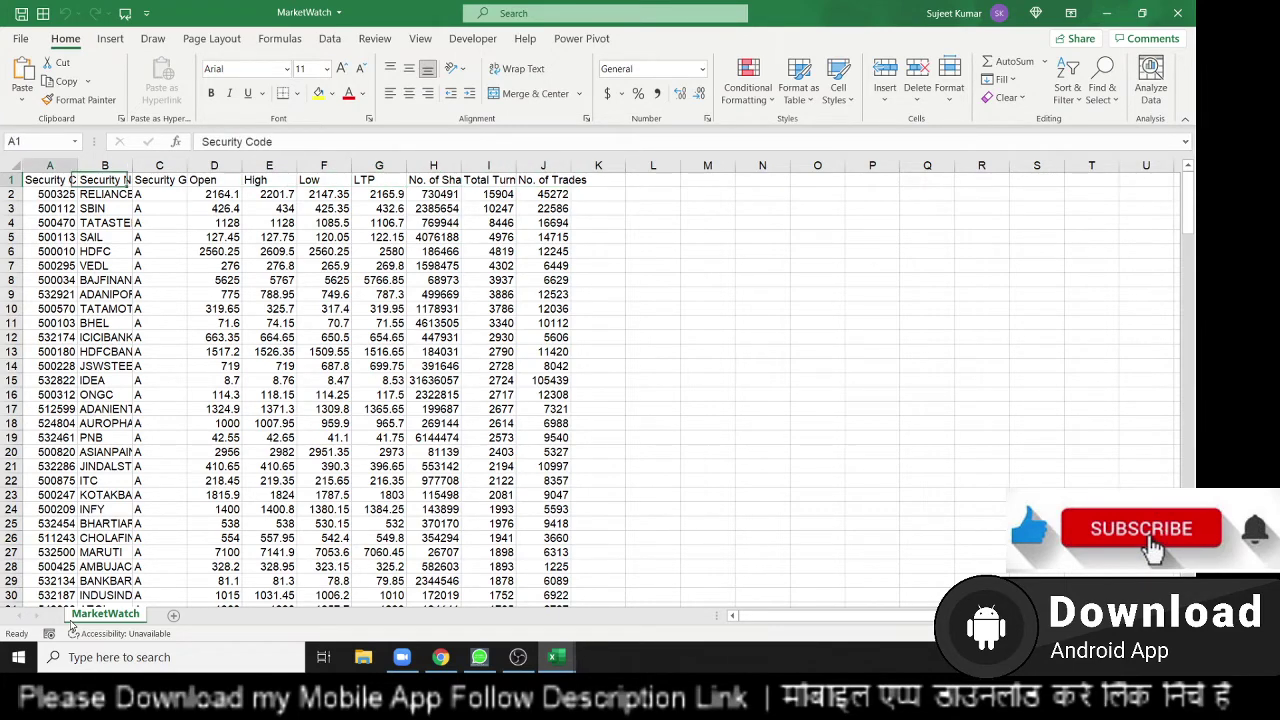
key(Right)
key(ctrl+Down)
key(Down)
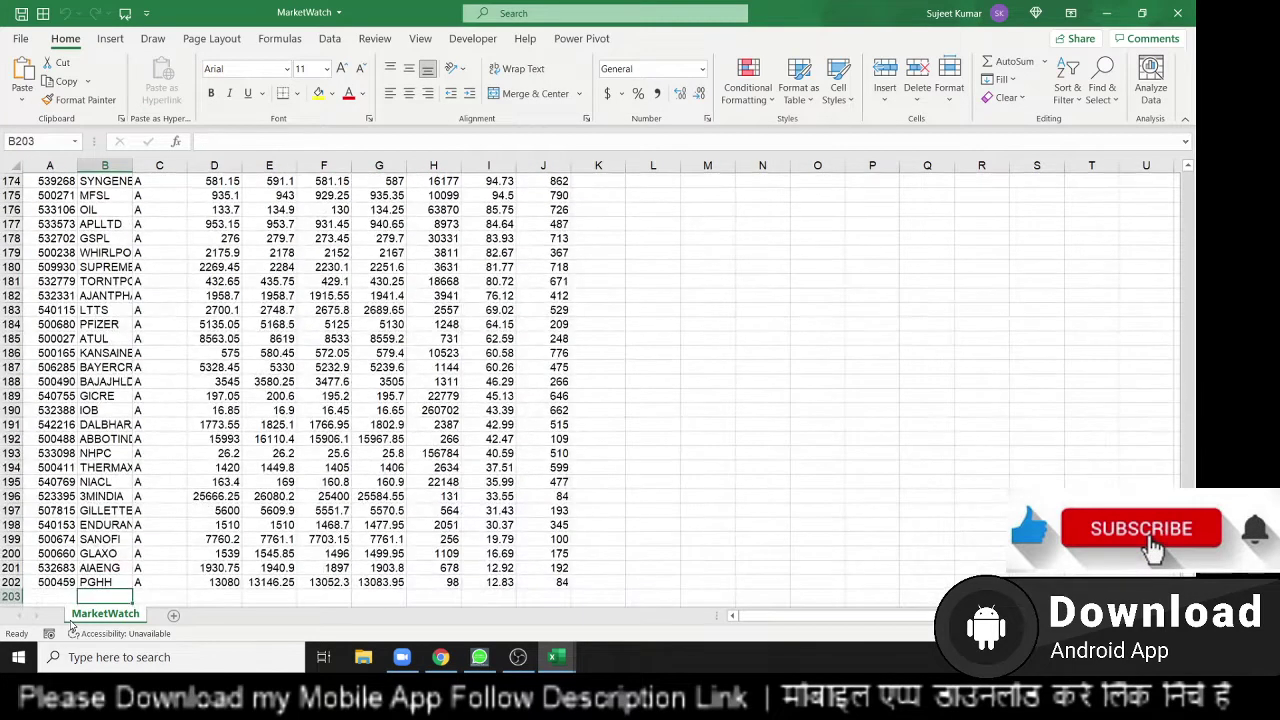
key(ctrl+Up)
key(ctrl+Up)
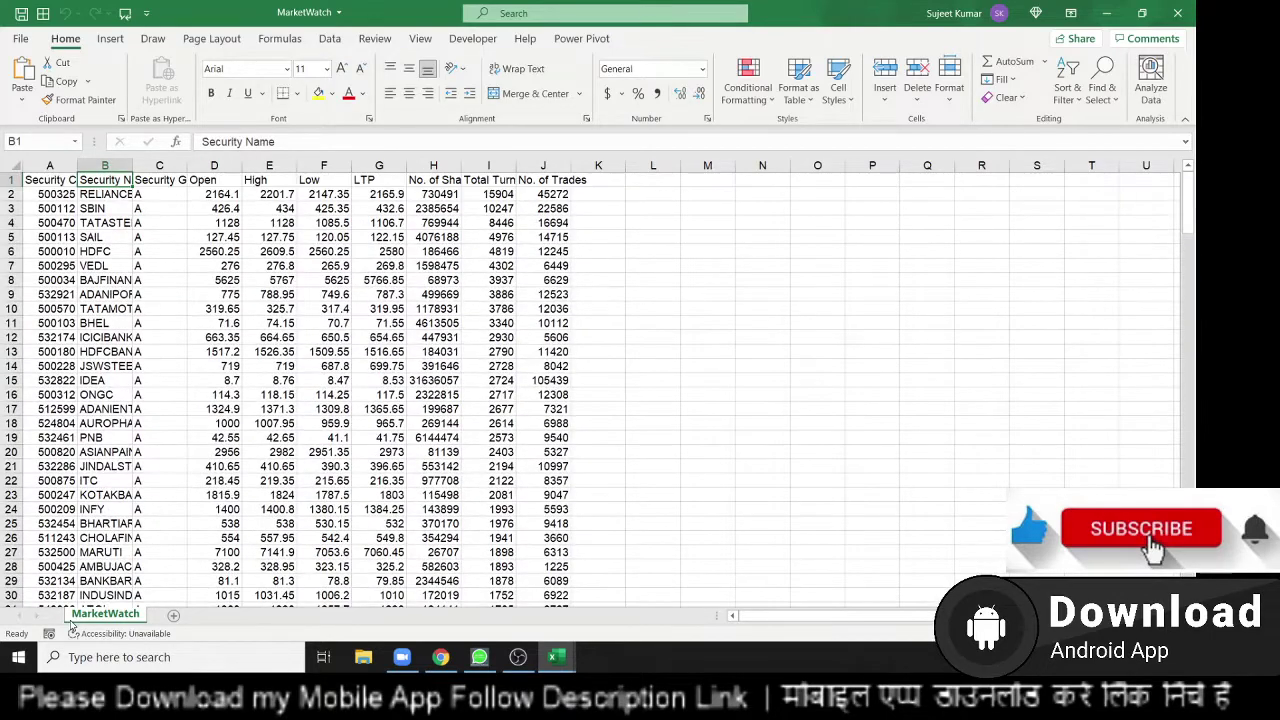
key(Right)
key(Left)
key(Down)
key(Up)
Copy the Security Names in B1:B202 and switch to the Book1 window
key(ctrl+shift+Down)
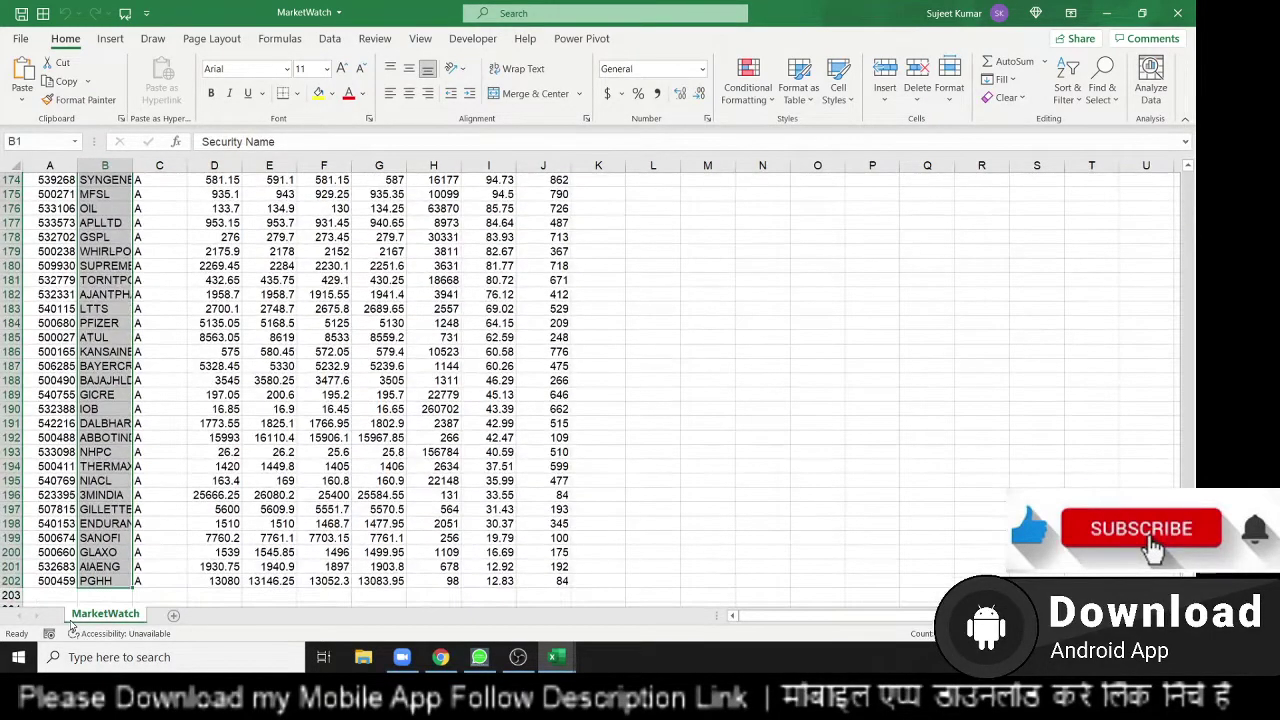
key(ctrl+shift+Up)
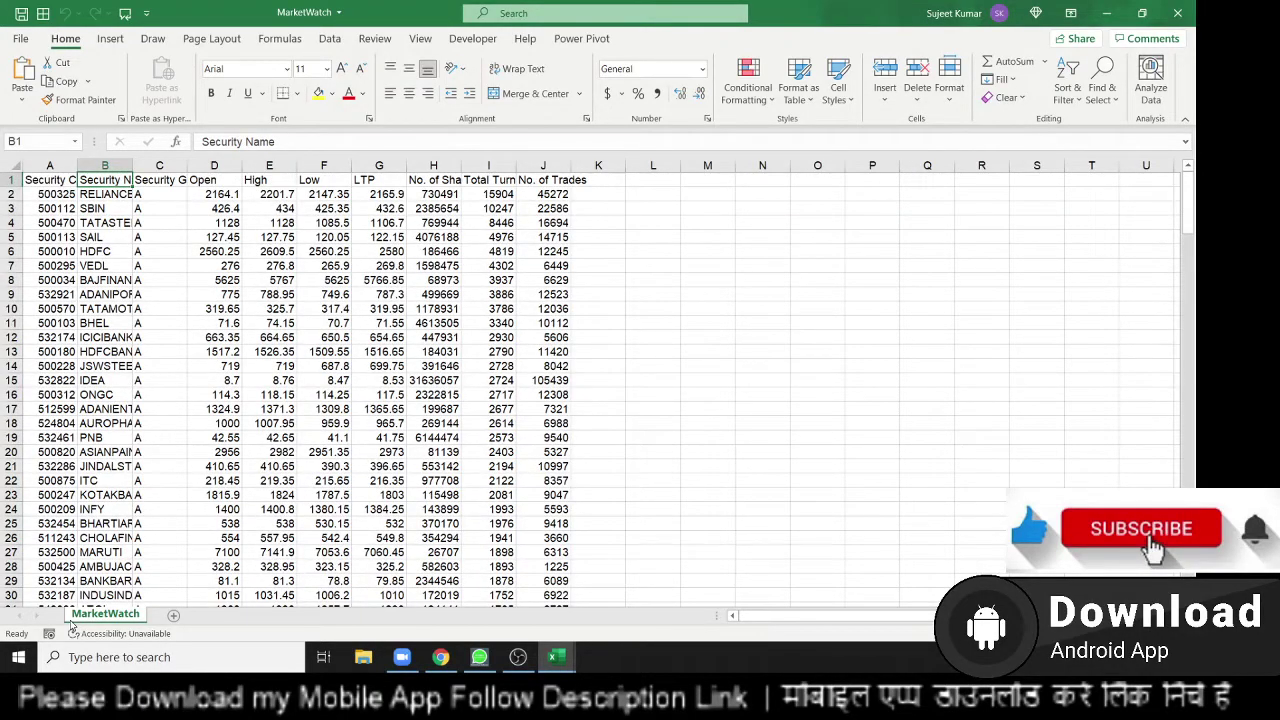
key(ctrl+shift+Down)
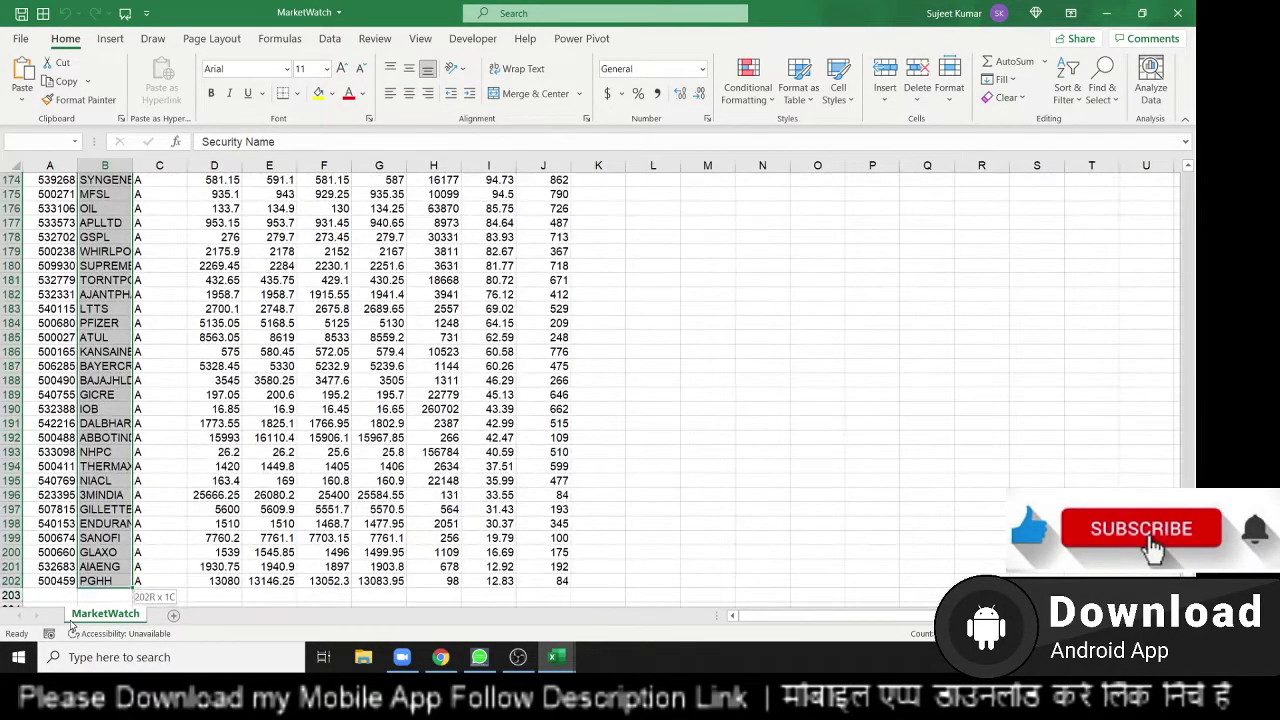
key(ctrl+v)
key(Return)
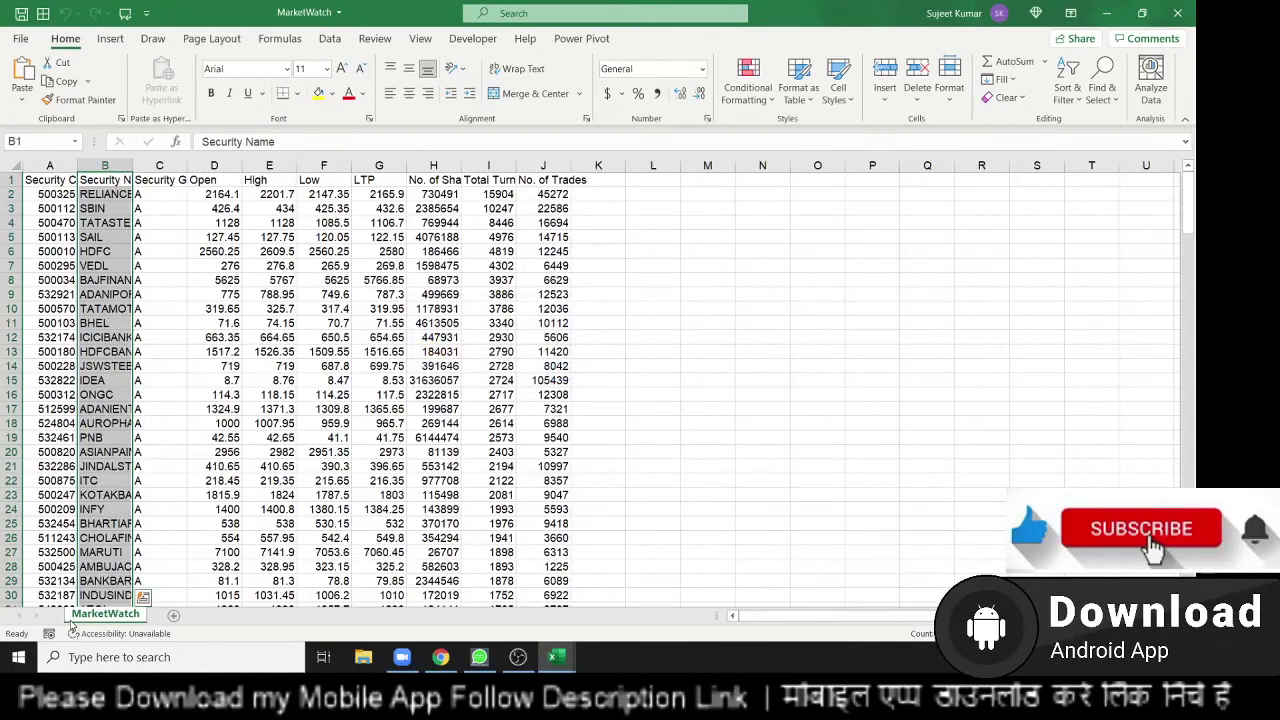
key(ctrl+c)
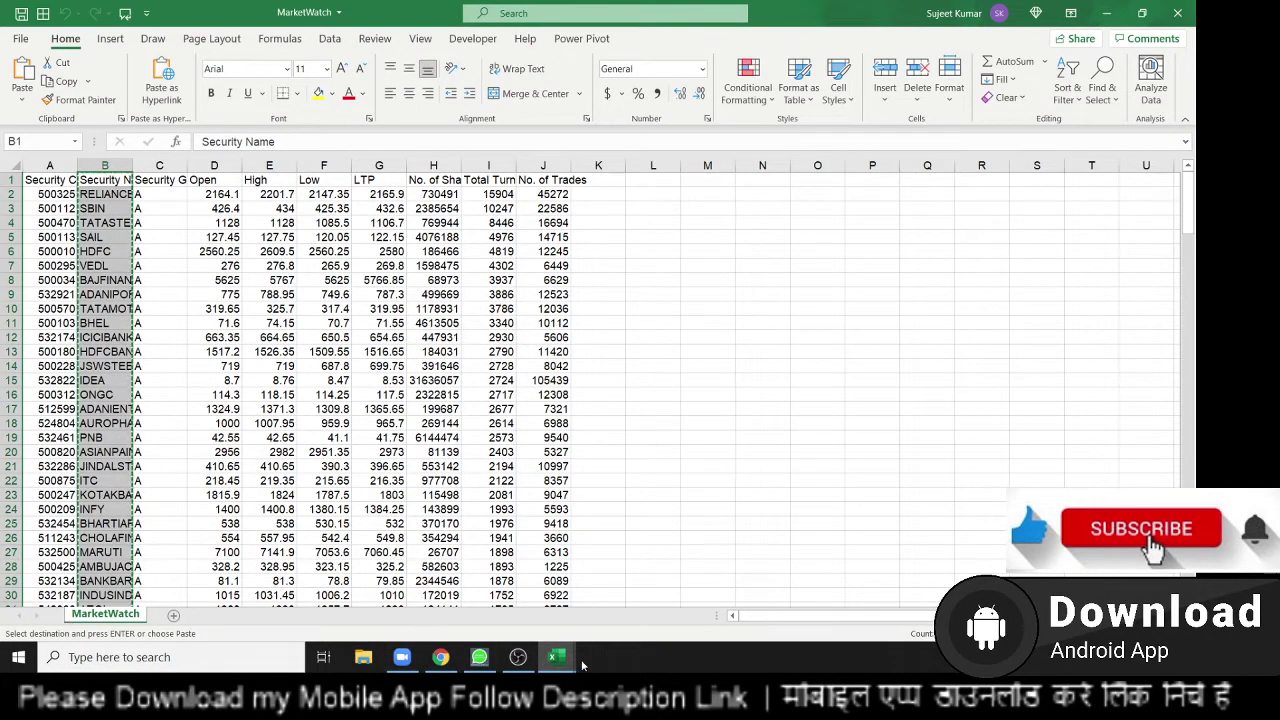
mouse_move(551, 664)
click(470, 590)
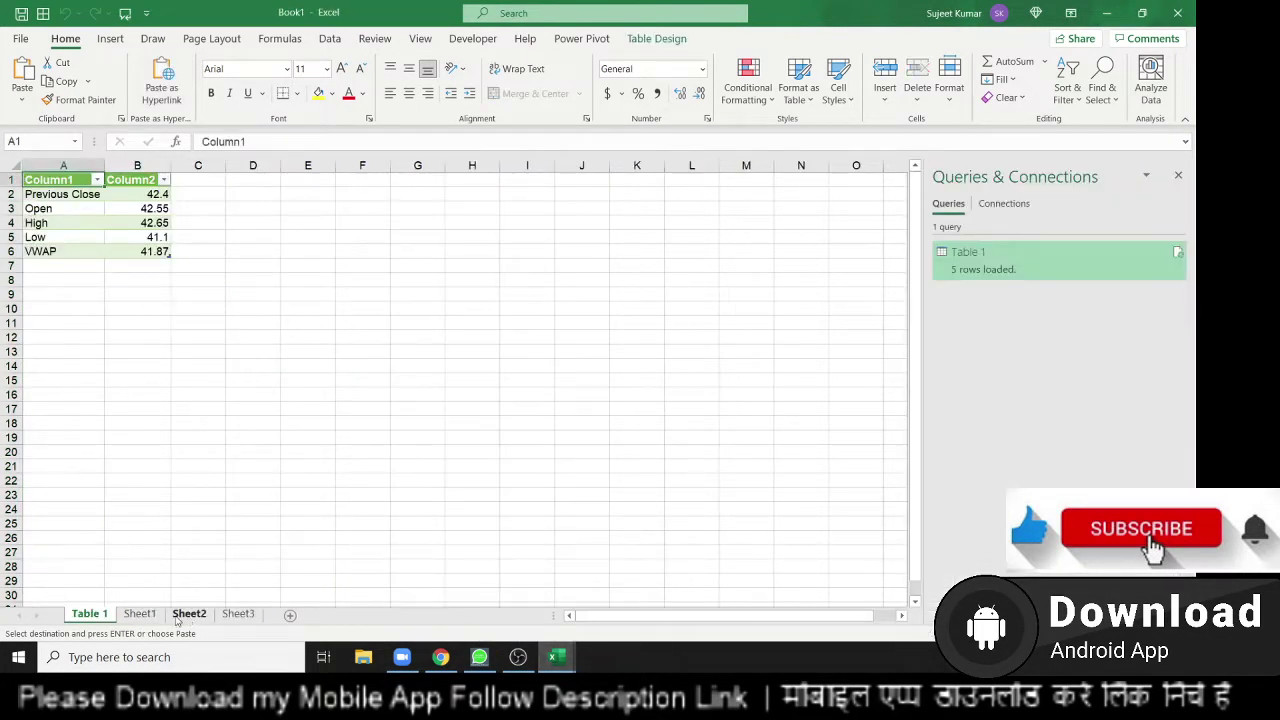
Paste the security names into Sheet1 at A4, autofit column A, and convert them to Stocks
click(140, 613)
click(52, 226)
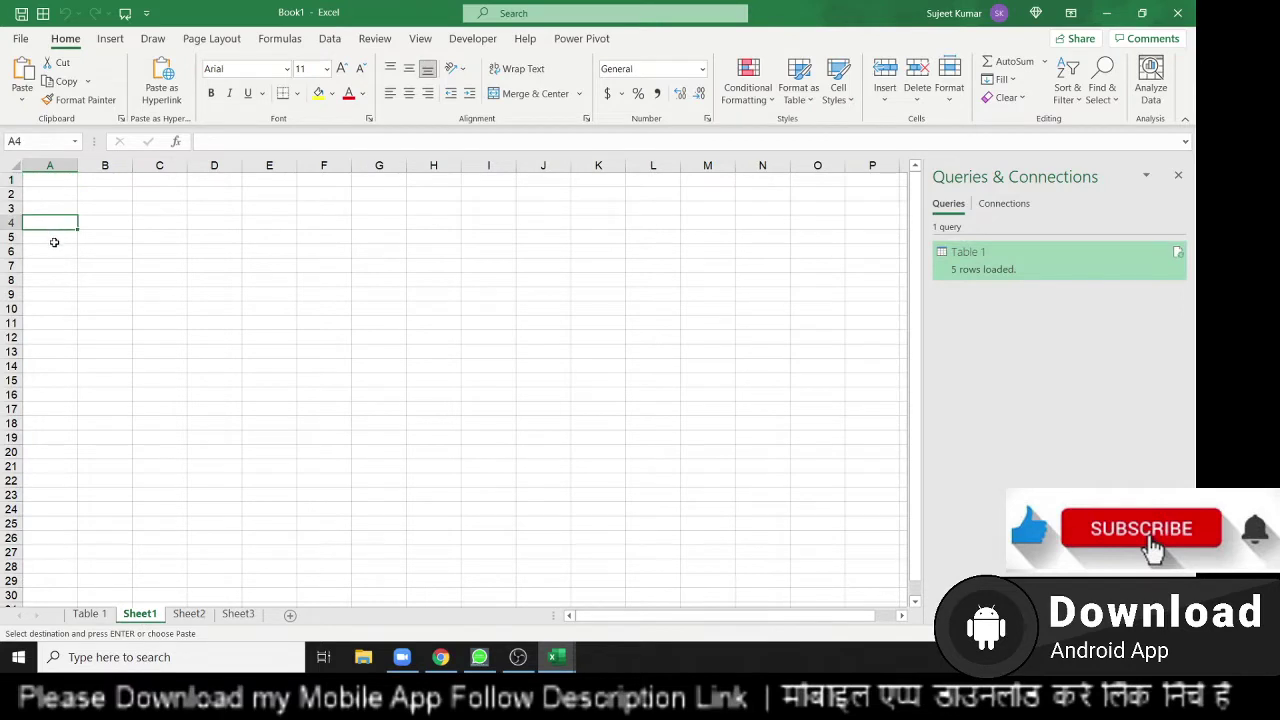
key(ctrl+v)
double_click(78, 165)
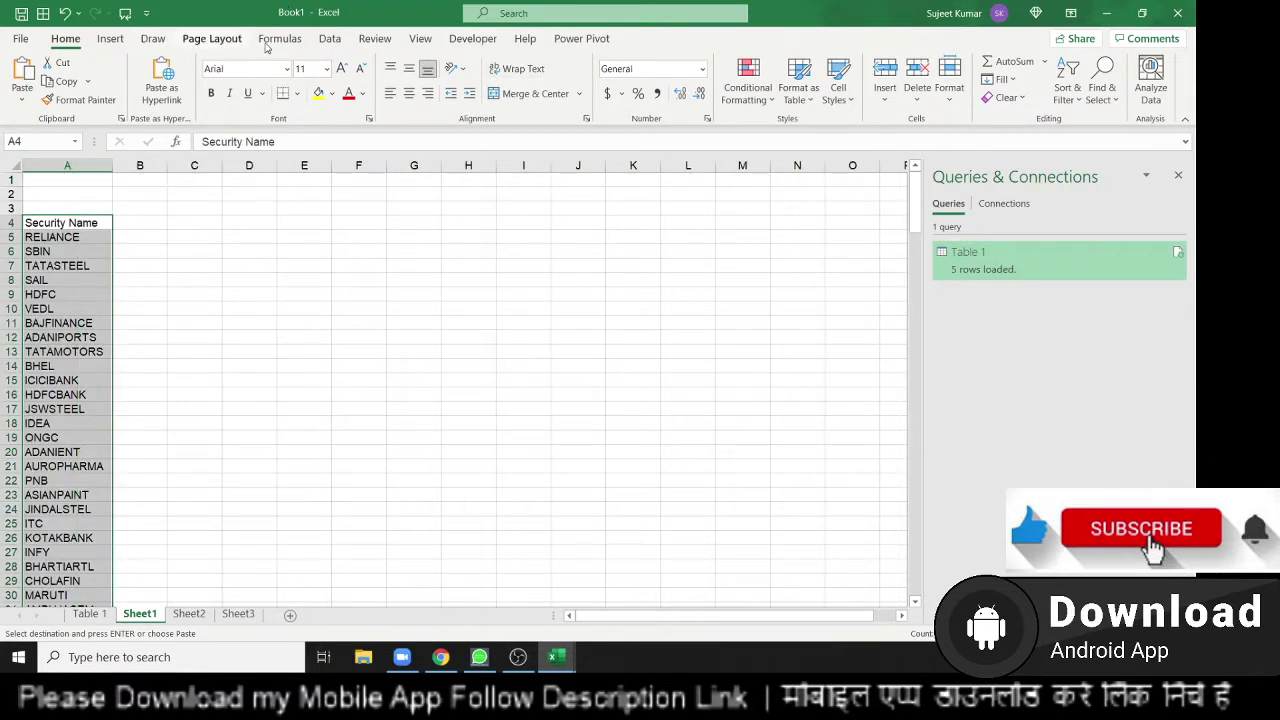
click(316, 44)
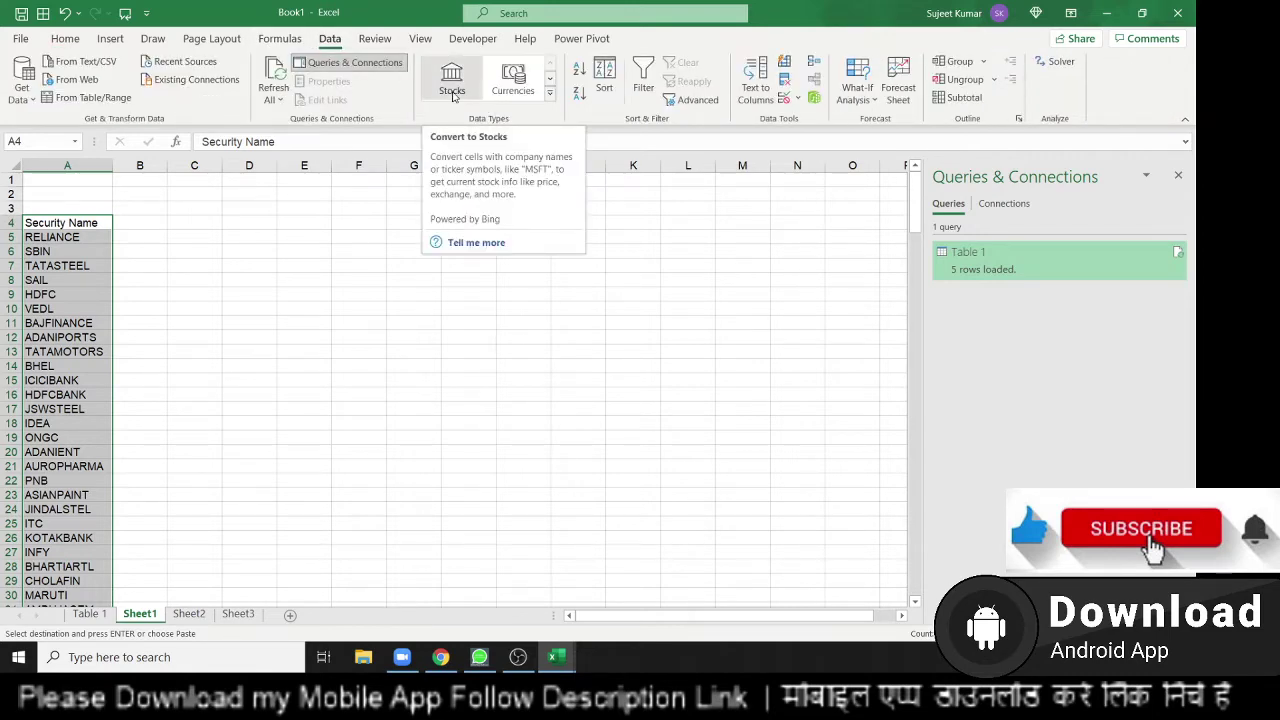
click(453, 93)
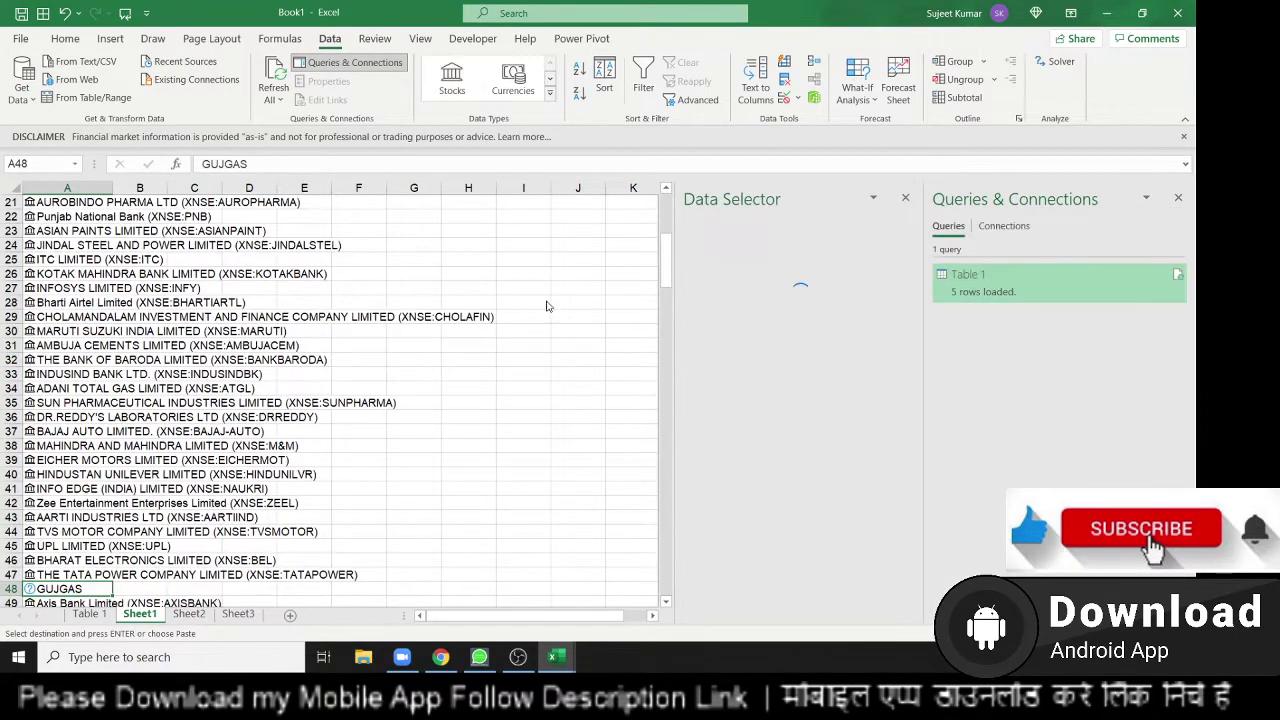
Reopen cell A48's Data Selector to confirm GUJGAS returns no Stocks match
scroll(75, 474, down, 4)
scroll(32, 418, down, 1)
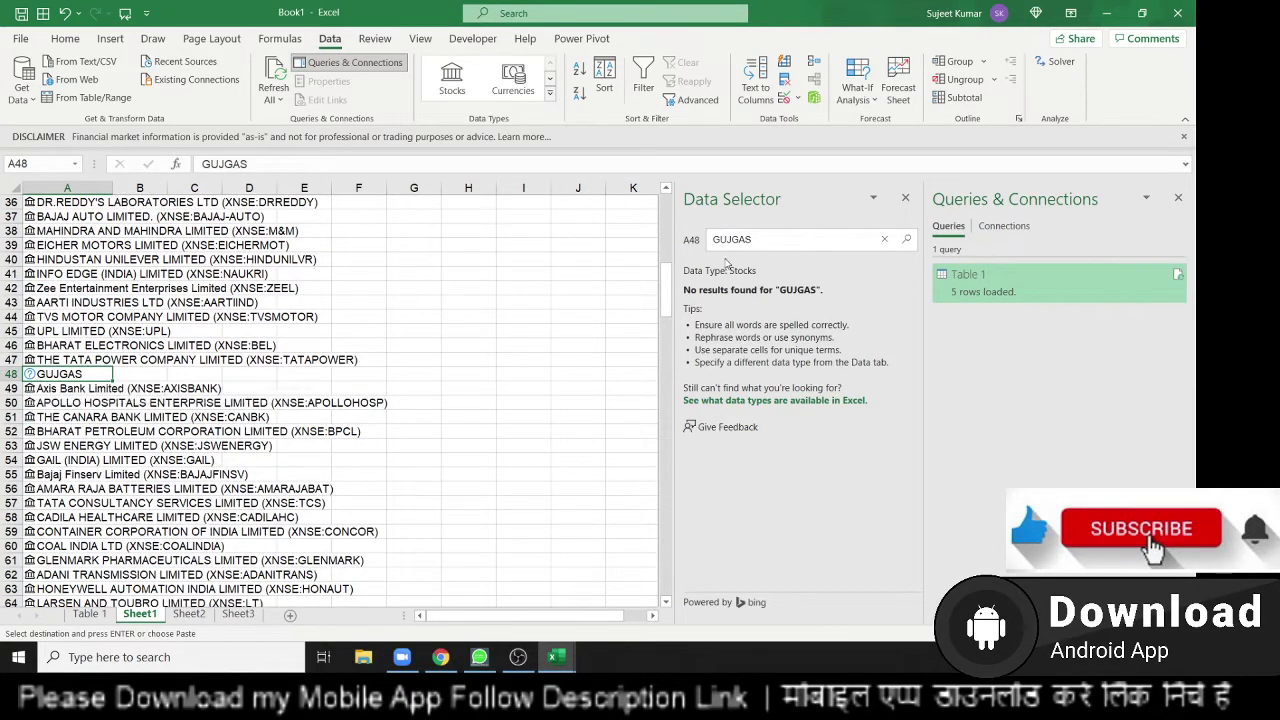
click(88, 415)
click(63, 375)
Scroll through the converted company list, then return to the BSE quote page in the browser
scroll(95, 435, down, 2)
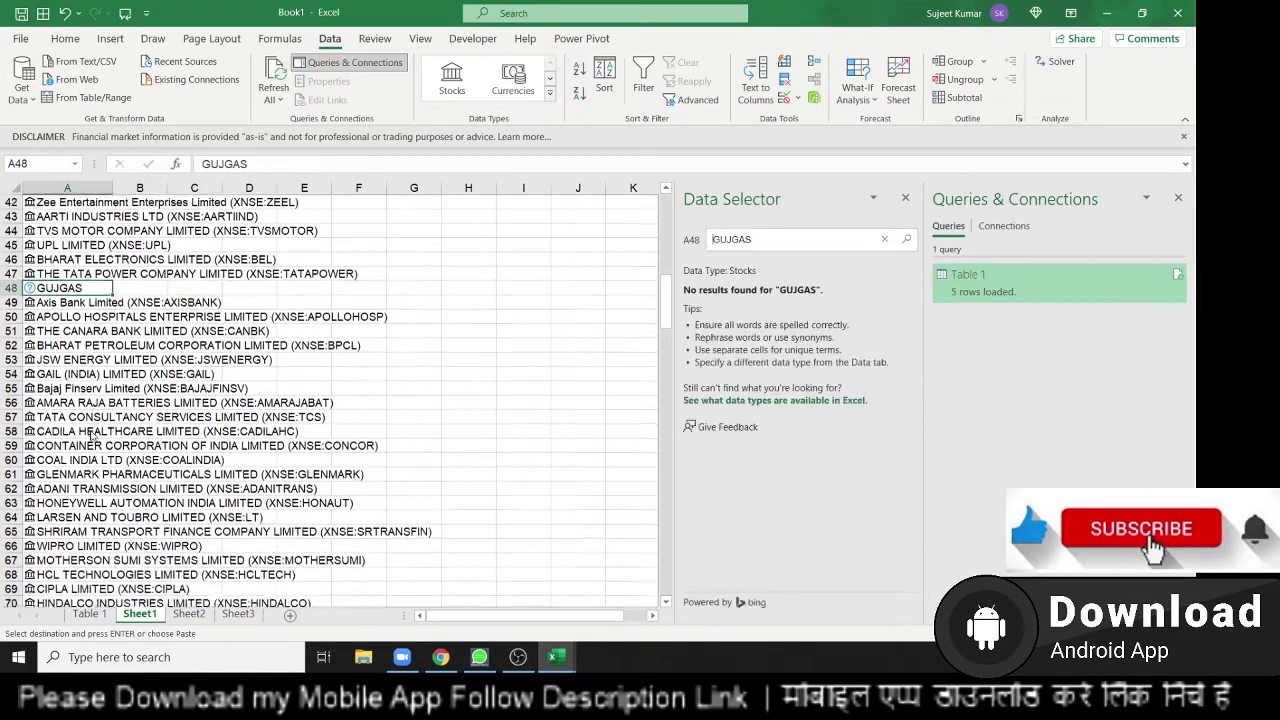
scroll(91, 435, down, 2)
scroll(91, 435, down, 4)
scroll(91, 435, down, 7)
scroll(91, 435, down, 9)
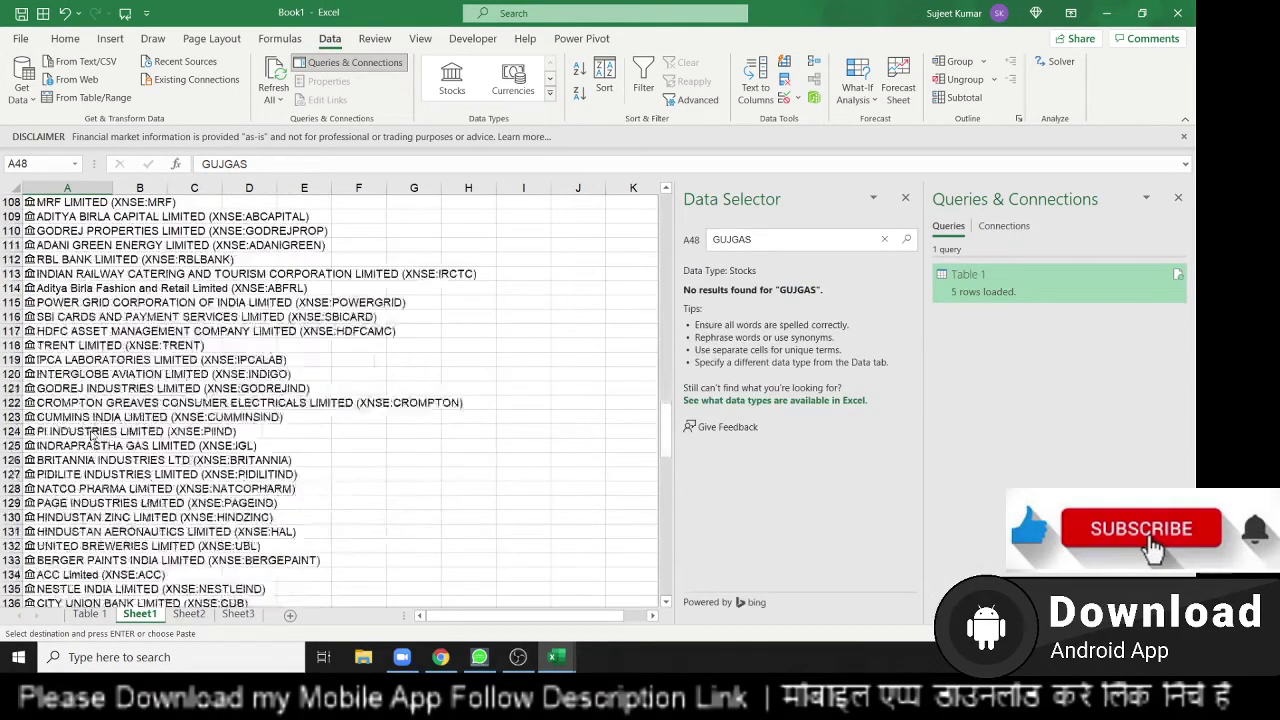
scroll(91, 435, down, 11)
scroll(91, 437, down, 7)
scroll(91, 437, down, 7)
scroll(91, 436, up, 2)
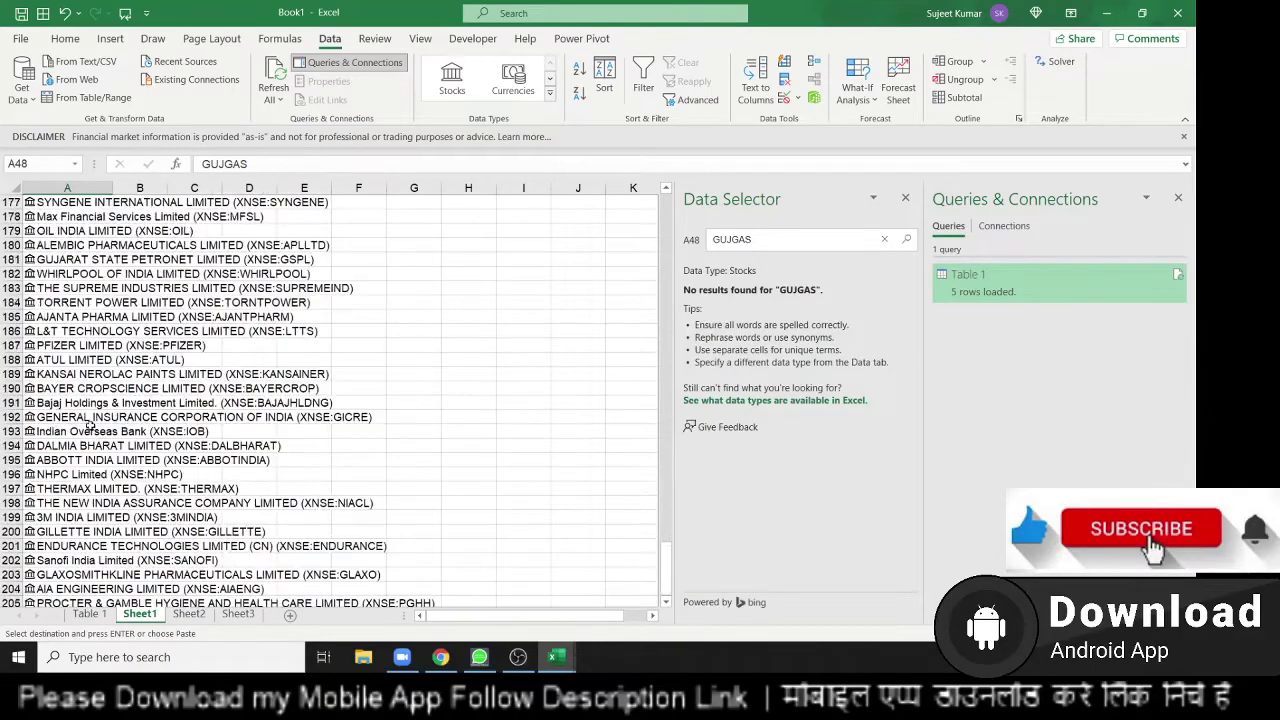
scroll(91, 435, up, 7)
scroll(89, 428, up, 10)
scroll(90, 426, up, 12)
scroll(91, 424, up, 13)
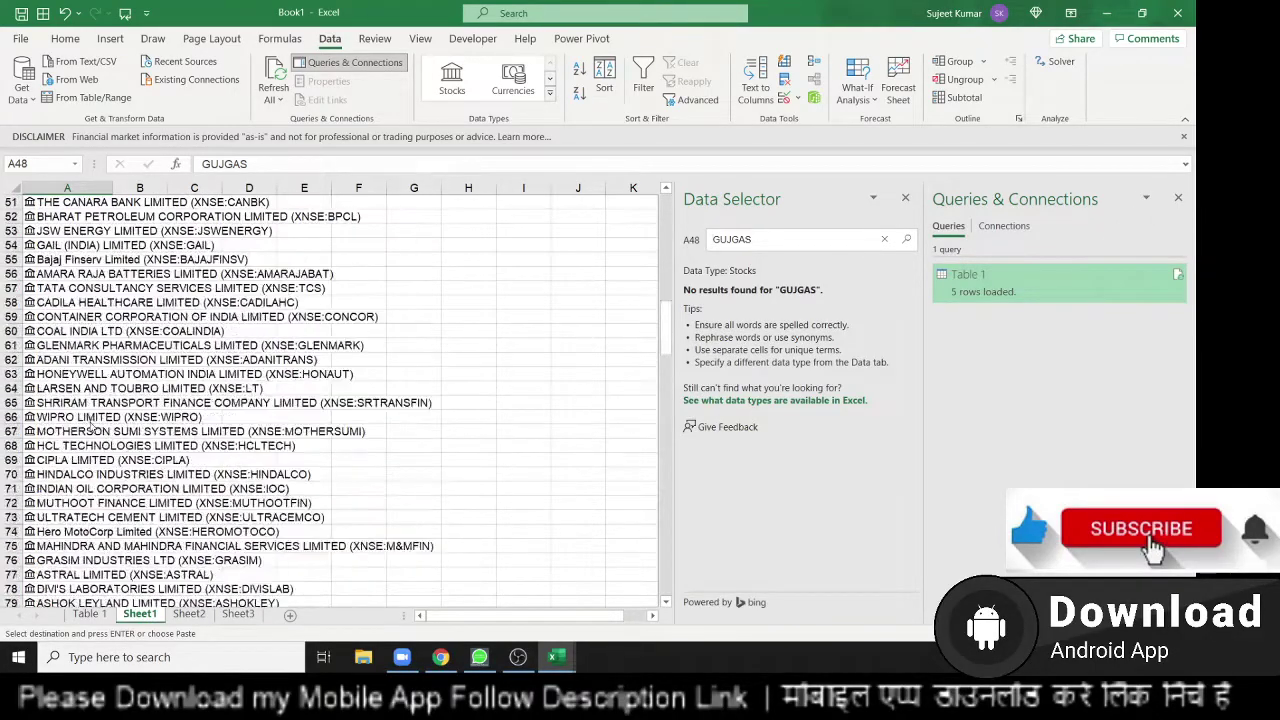
scroll(93, 420, up, 7)
scroll(93, 418, up, 1)
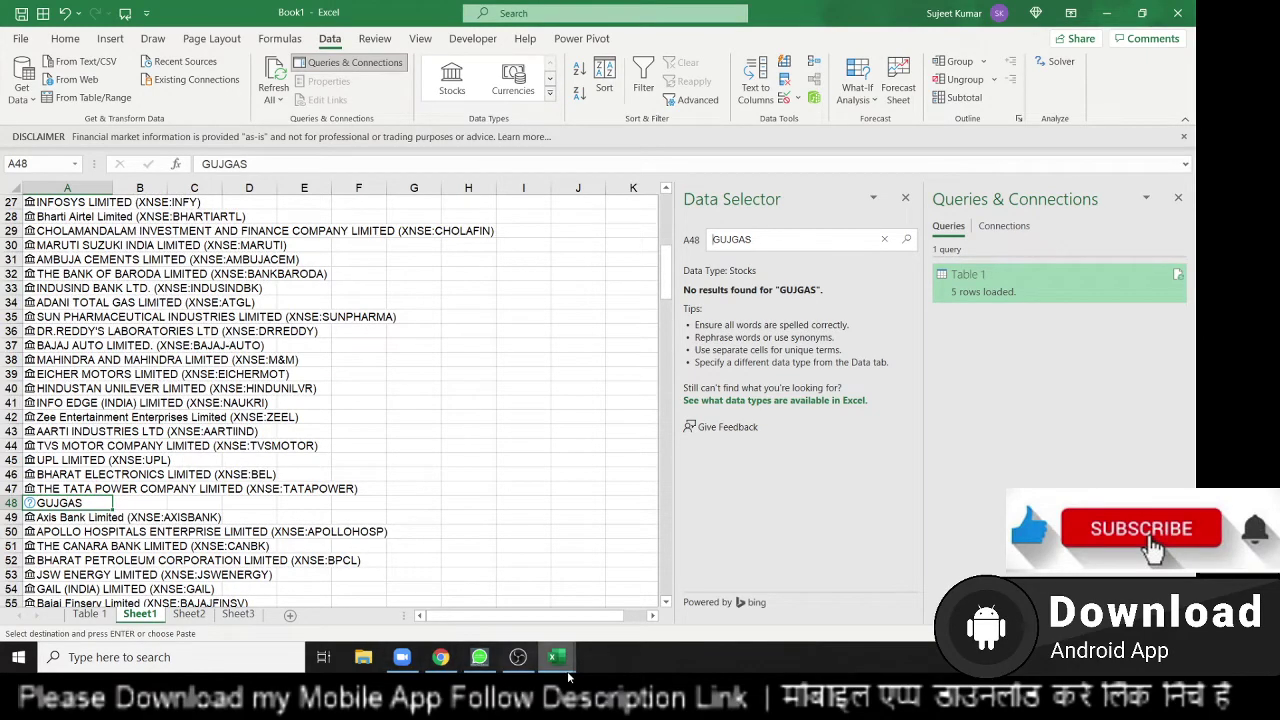
click(441, 657)
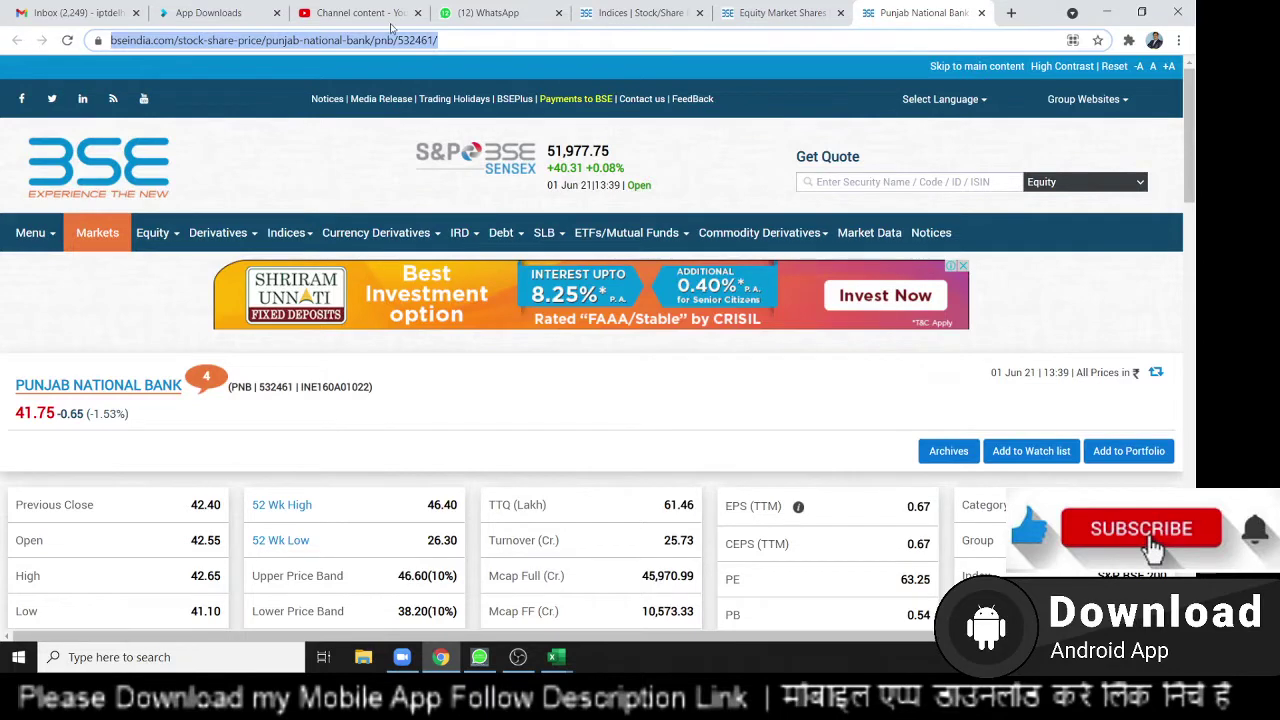
Open Google and search for GUJGAS
text(goo)
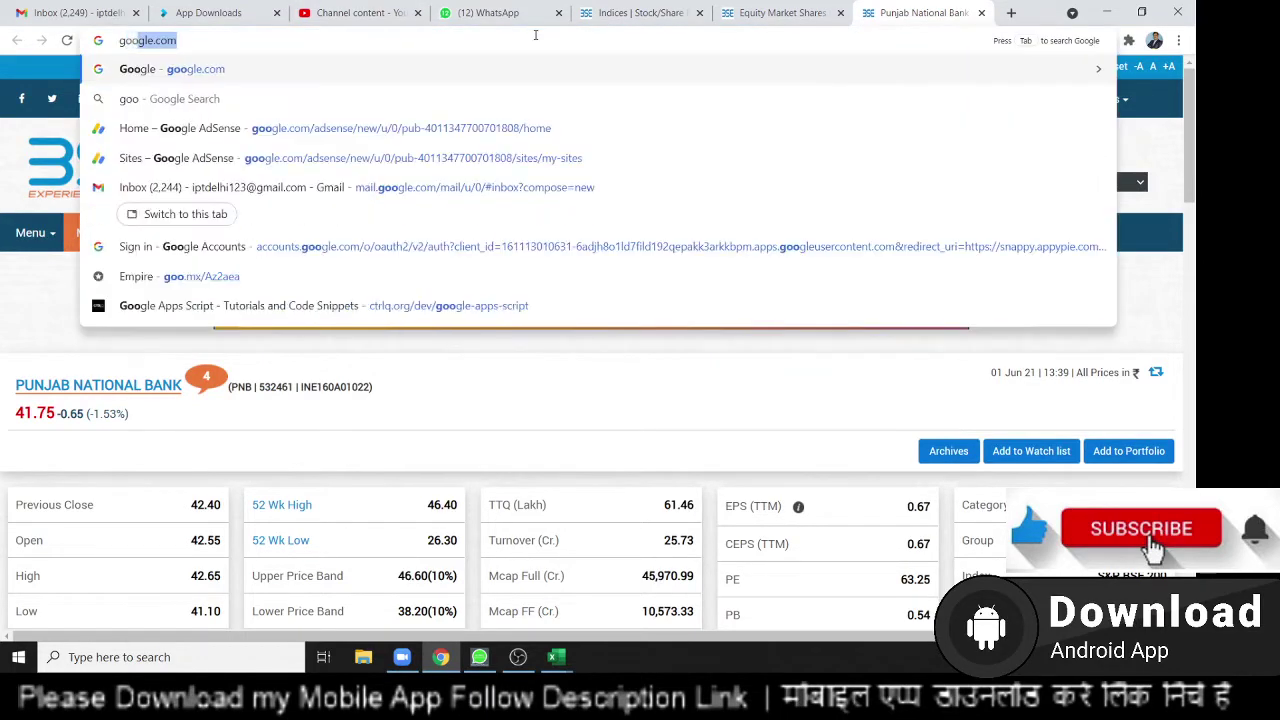
key(Return)
key(ctrl+v)
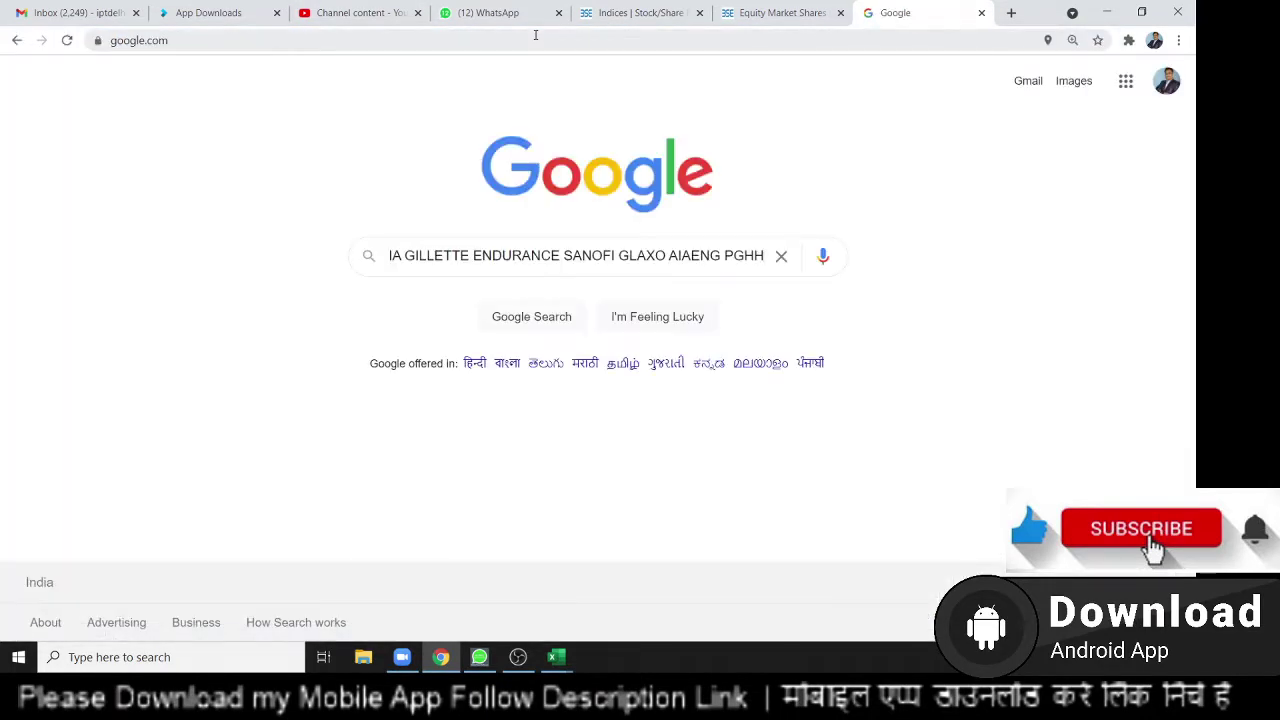
key(ctrl+a)
key(BackSpace)
key(alt+Tab)
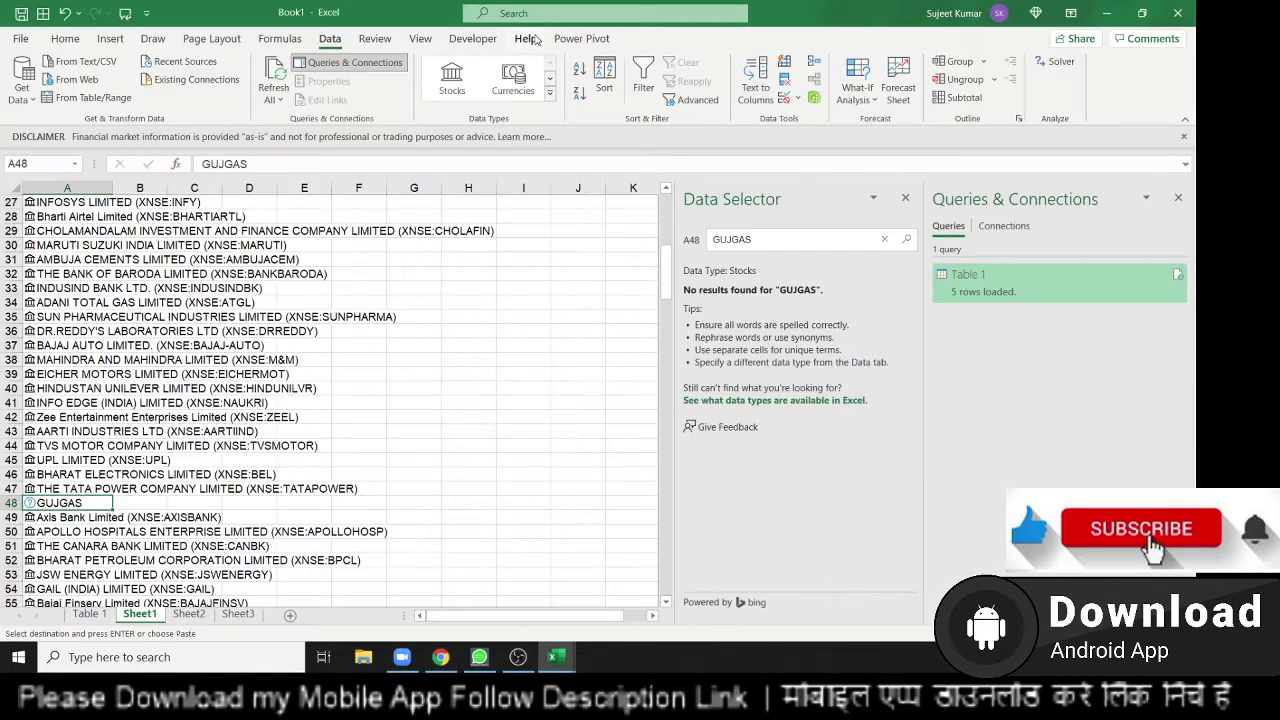
key(alt+Tab)
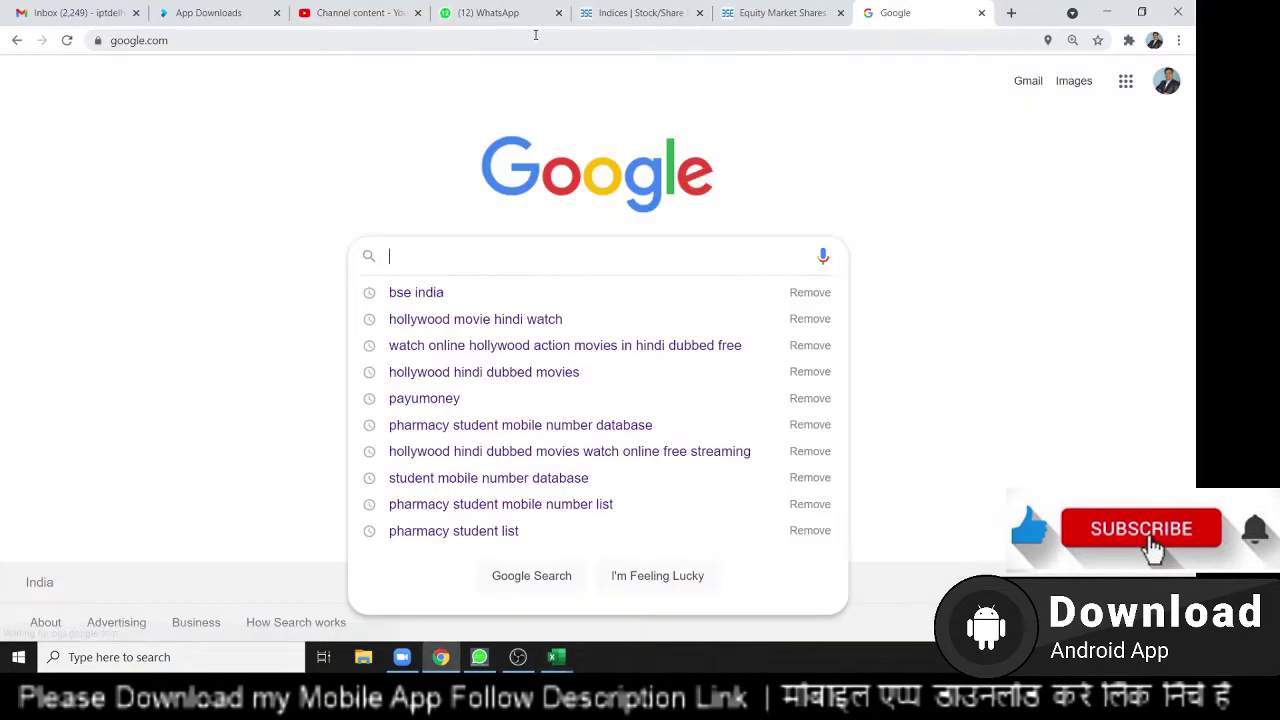
text(GUJGAS)
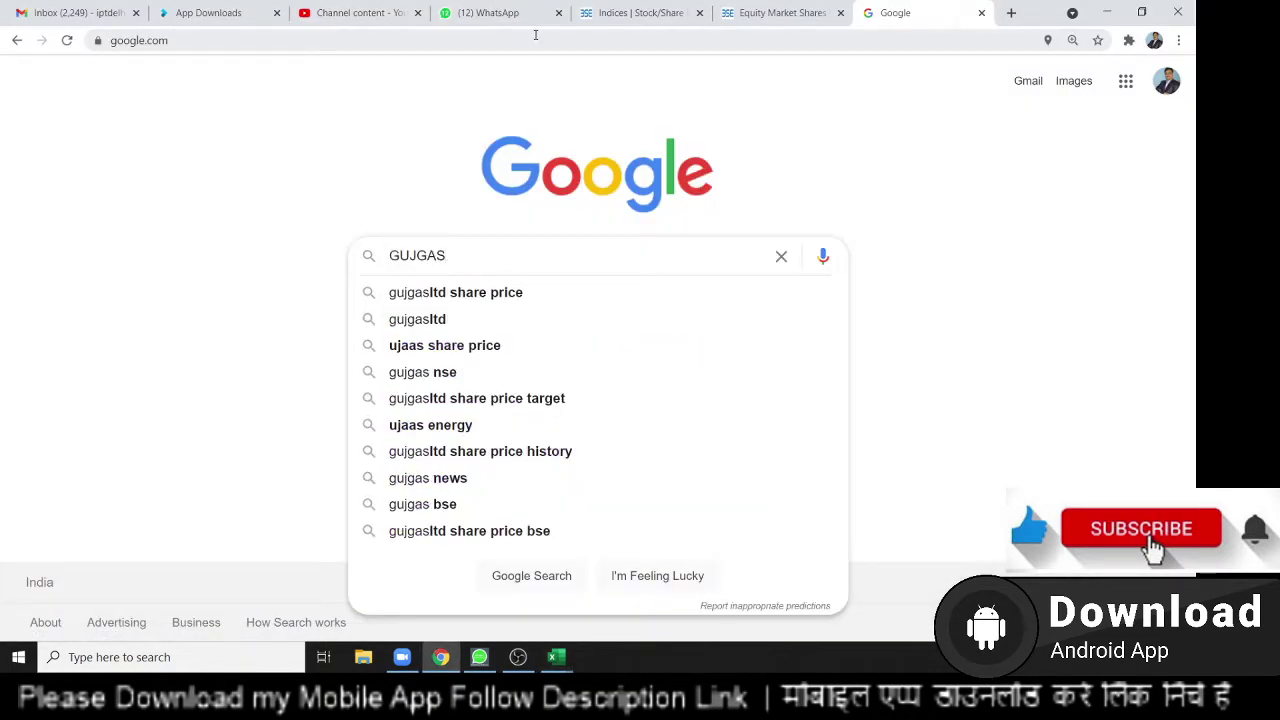
key(Return)
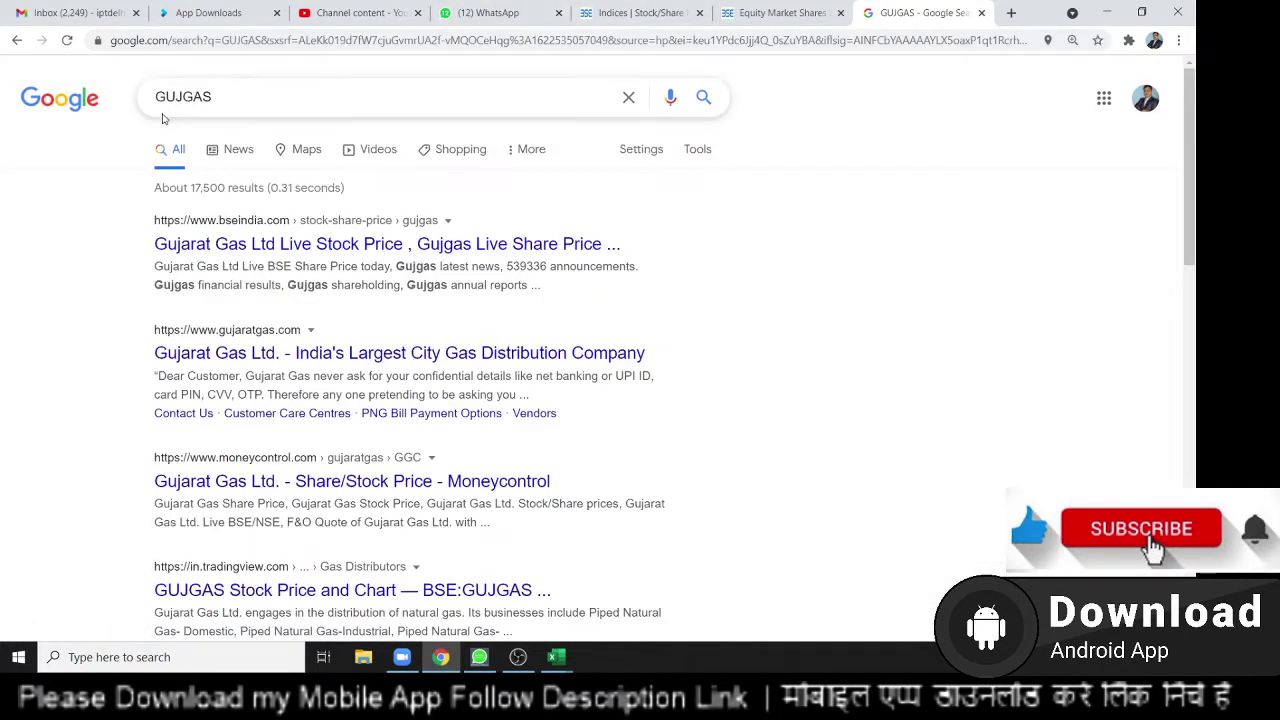
Copy 'Gujarat Gas Ltd' from the first result and paste it into cell A48
drag(141, 243, 276, 244)
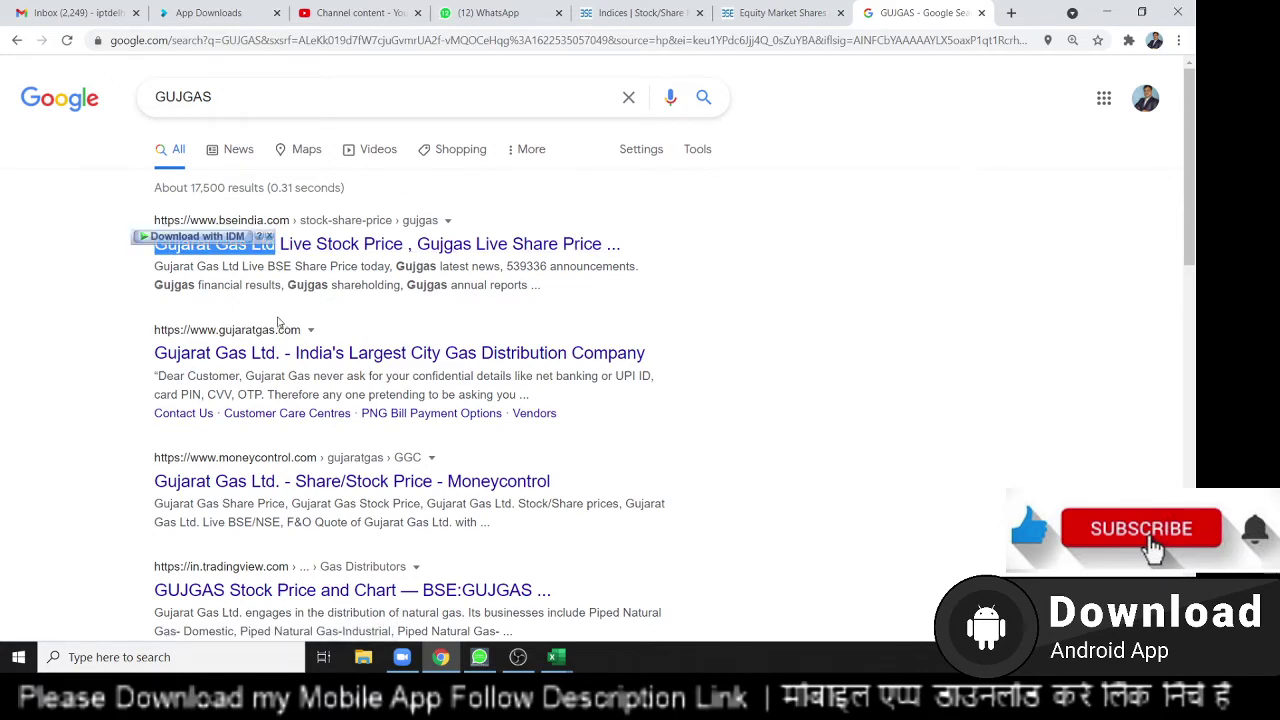
key(ctrl+c)
key(alt+Tab)
key(ctrl+v)
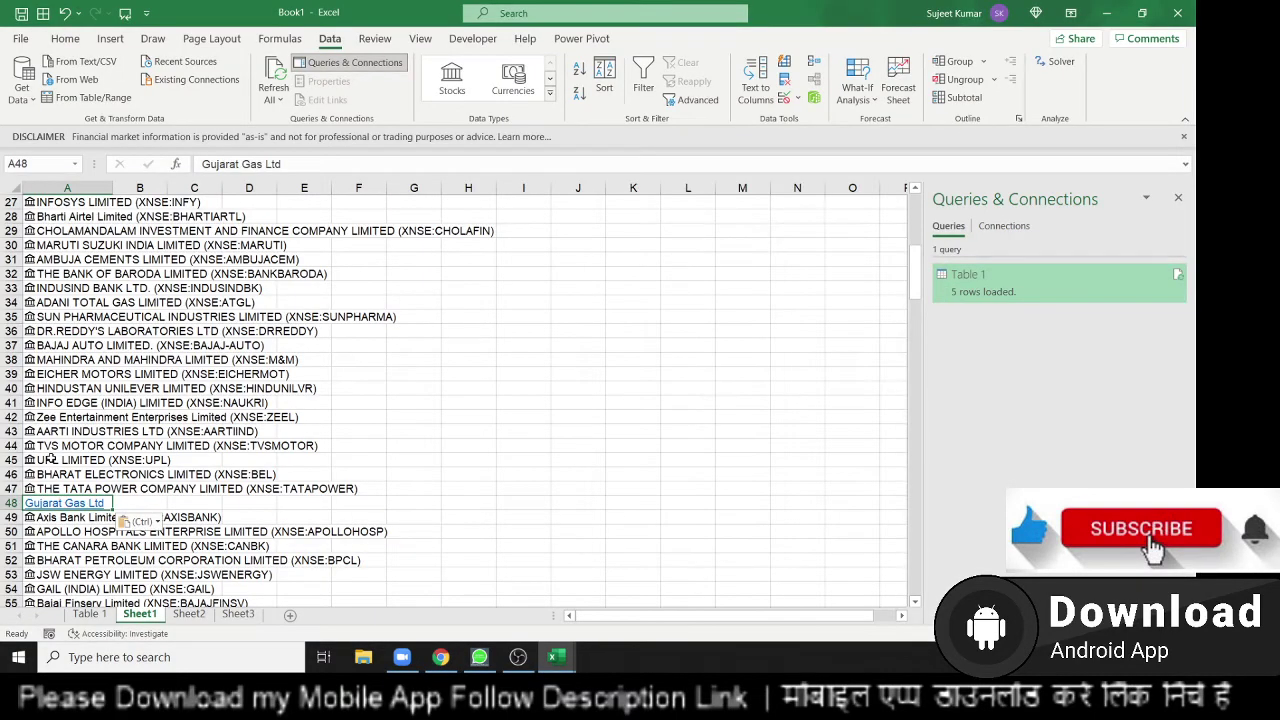
Convert A48 to the GUJARAT GAS LIMITED stock and turn off Wrap Text for normal row height
click(452, 80)
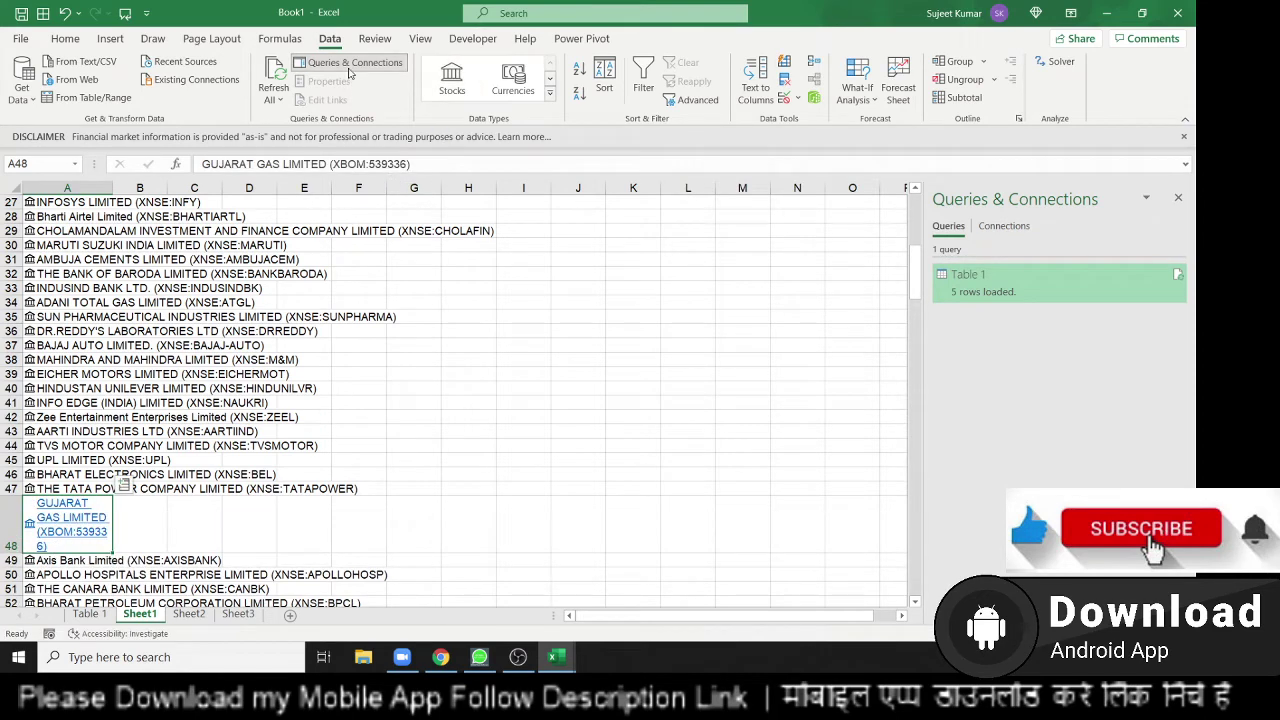
click(68, 40)
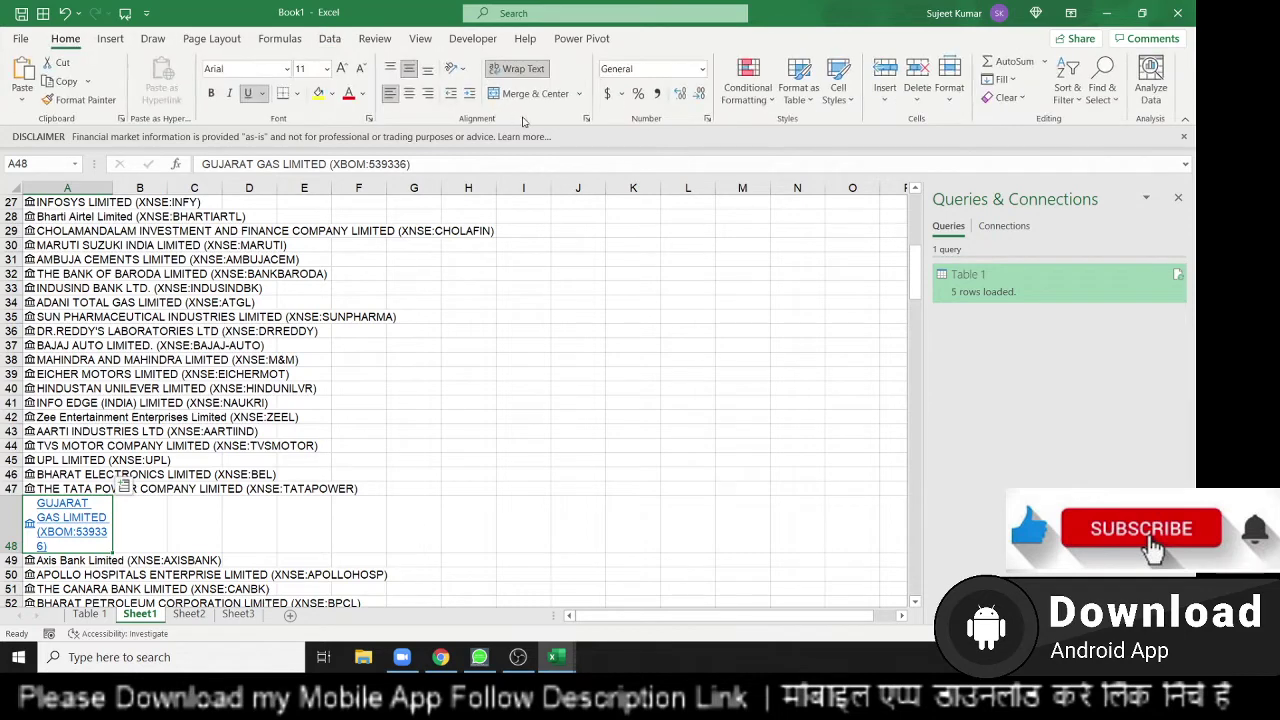
click(518, 68)
Scroll back to the top and select the RELIANCE stock cell A5
scroll(204, 286, up, 7)
scroll(204, 285, up, 2)
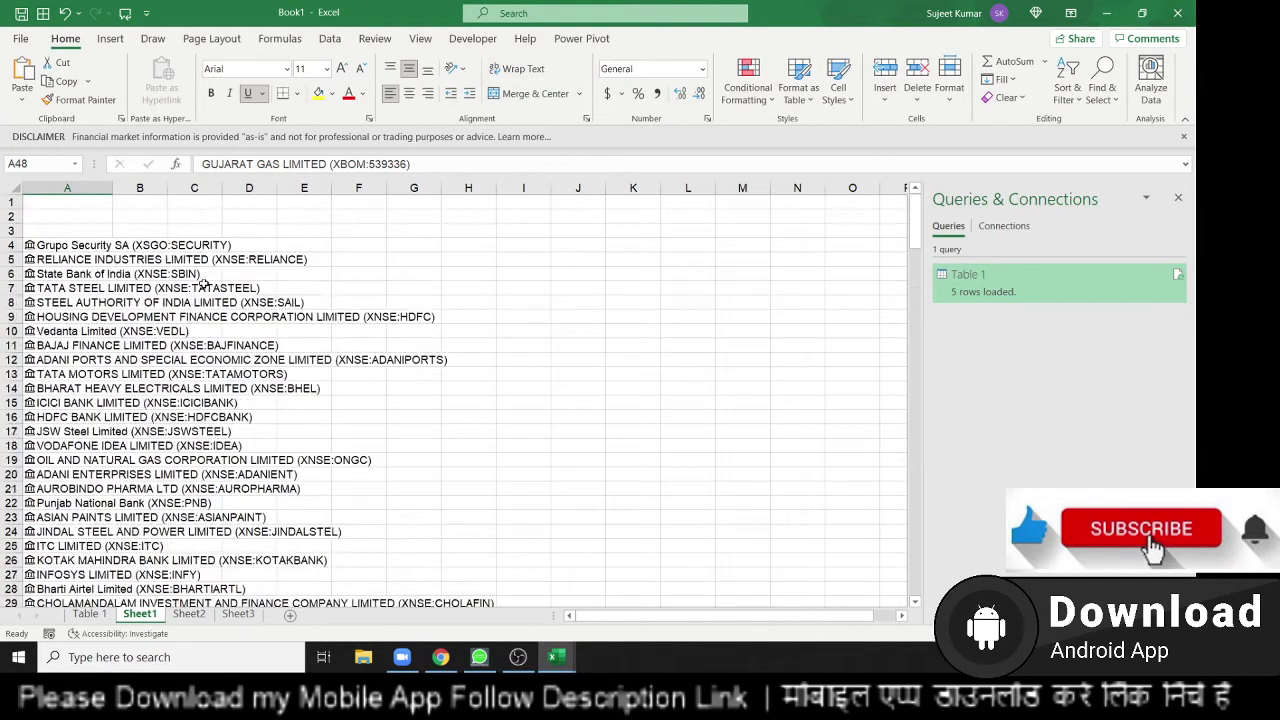
click(62, 256)
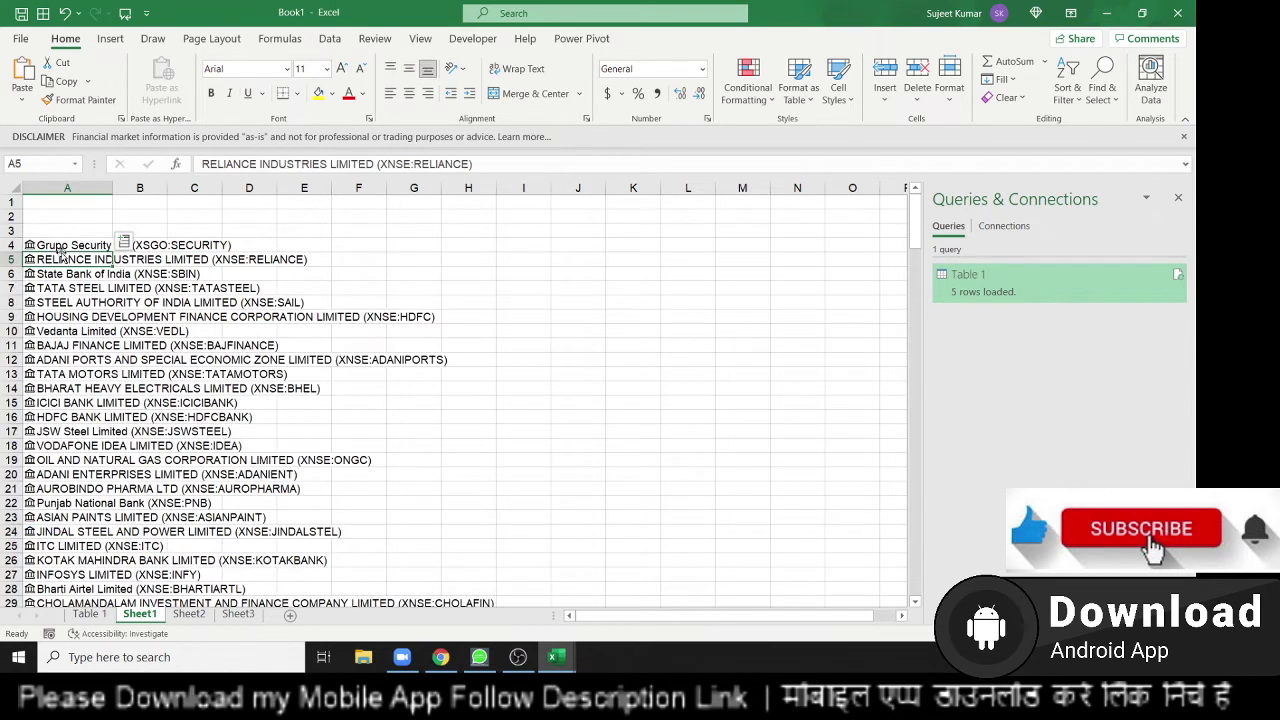
click(78, 241)
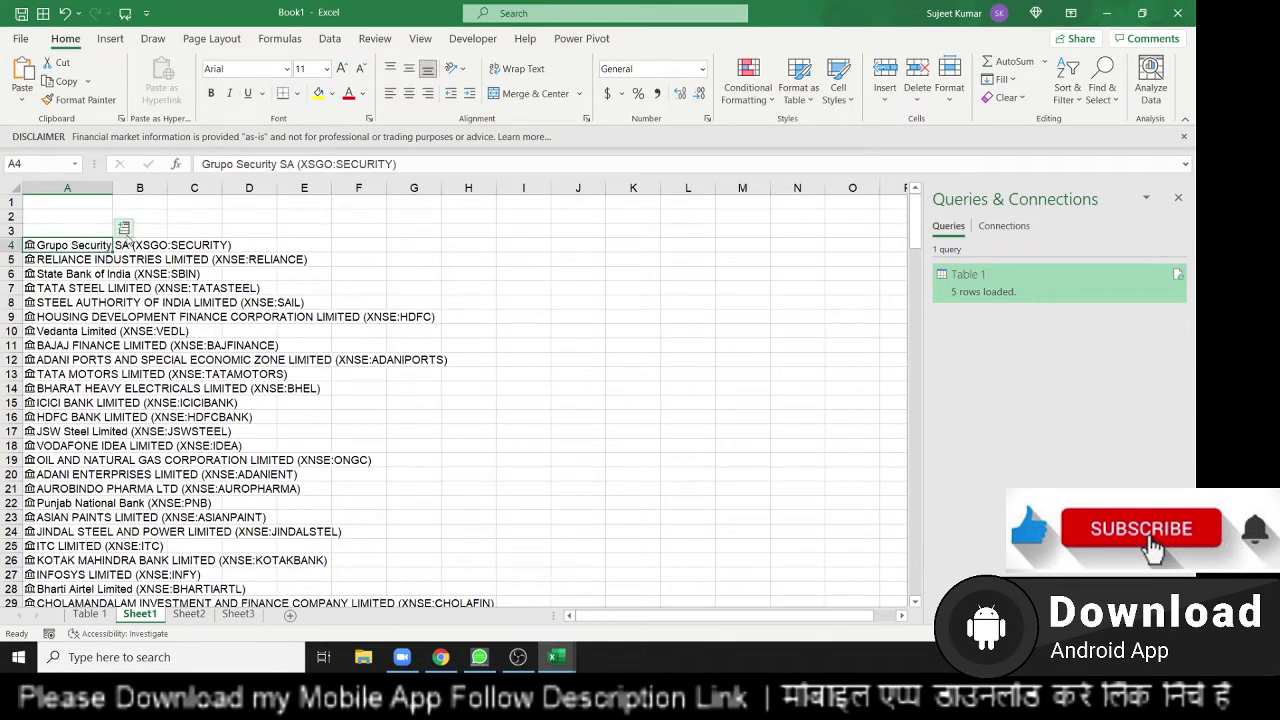
click(80, 258)
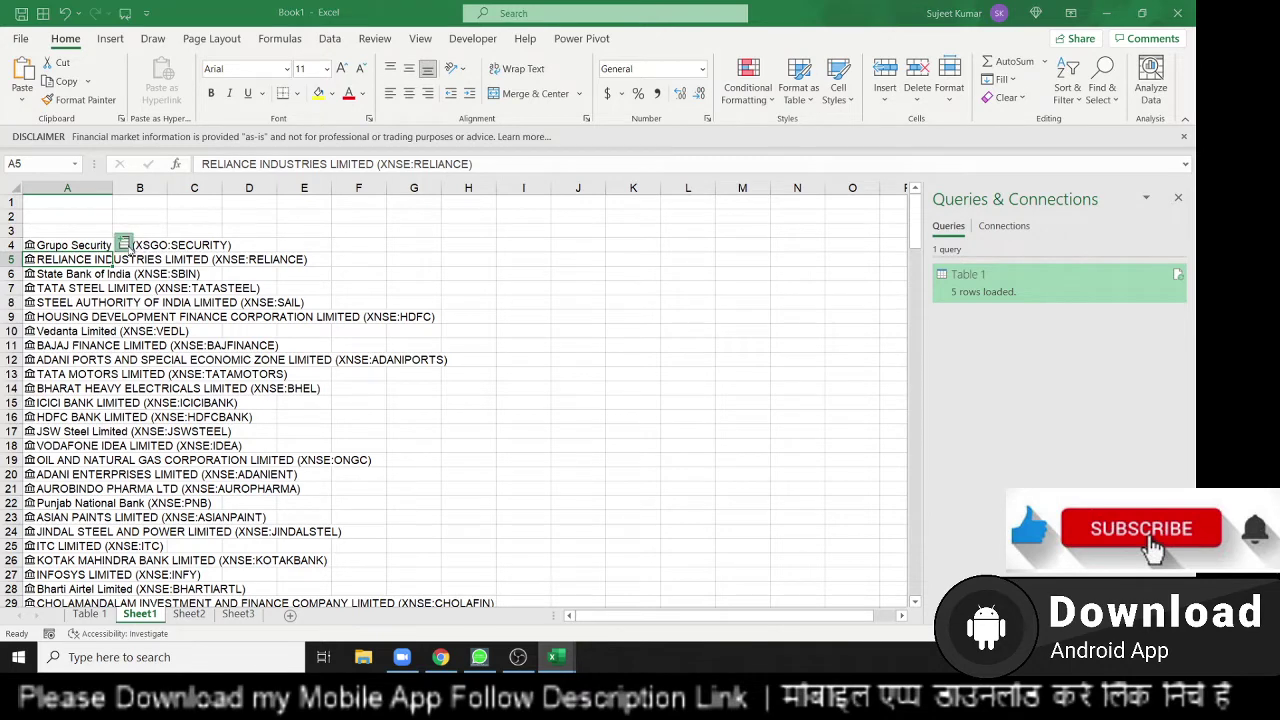
Insert the Open price field into column B and autofit its width
click(124, 244)
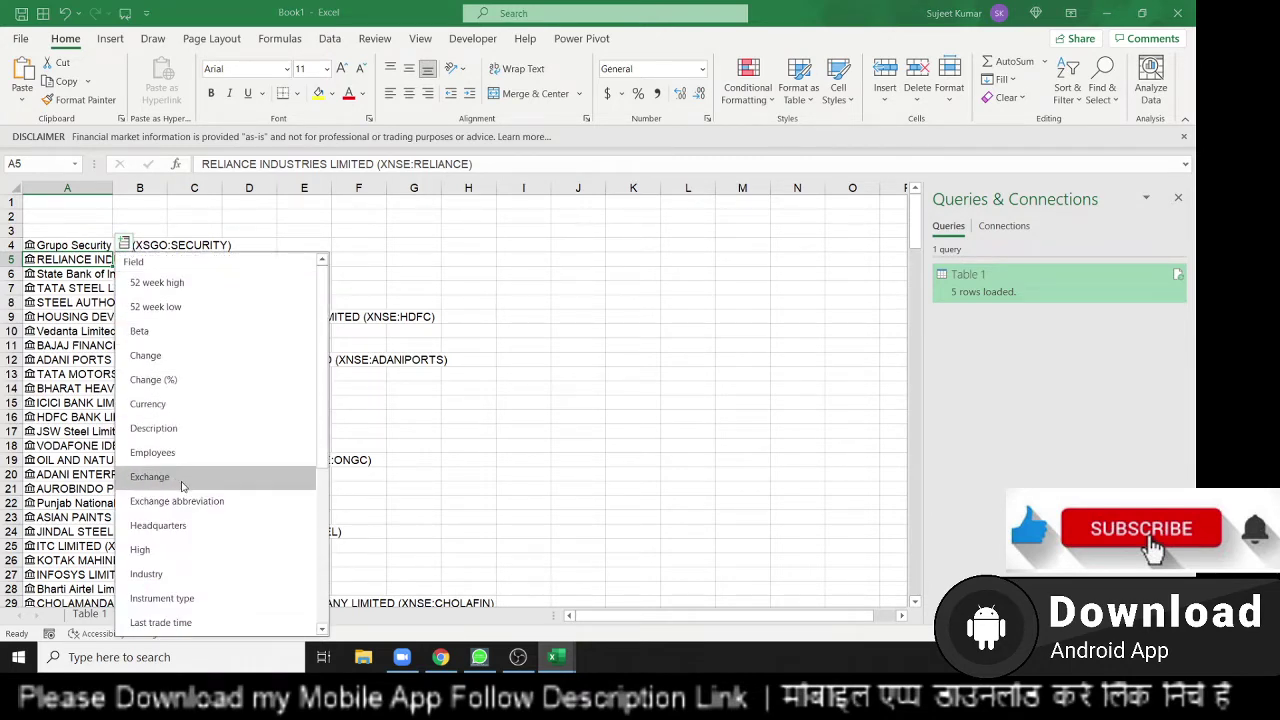
scroll(197, 490, down, 1)
scroll(197, 490, down, 1)
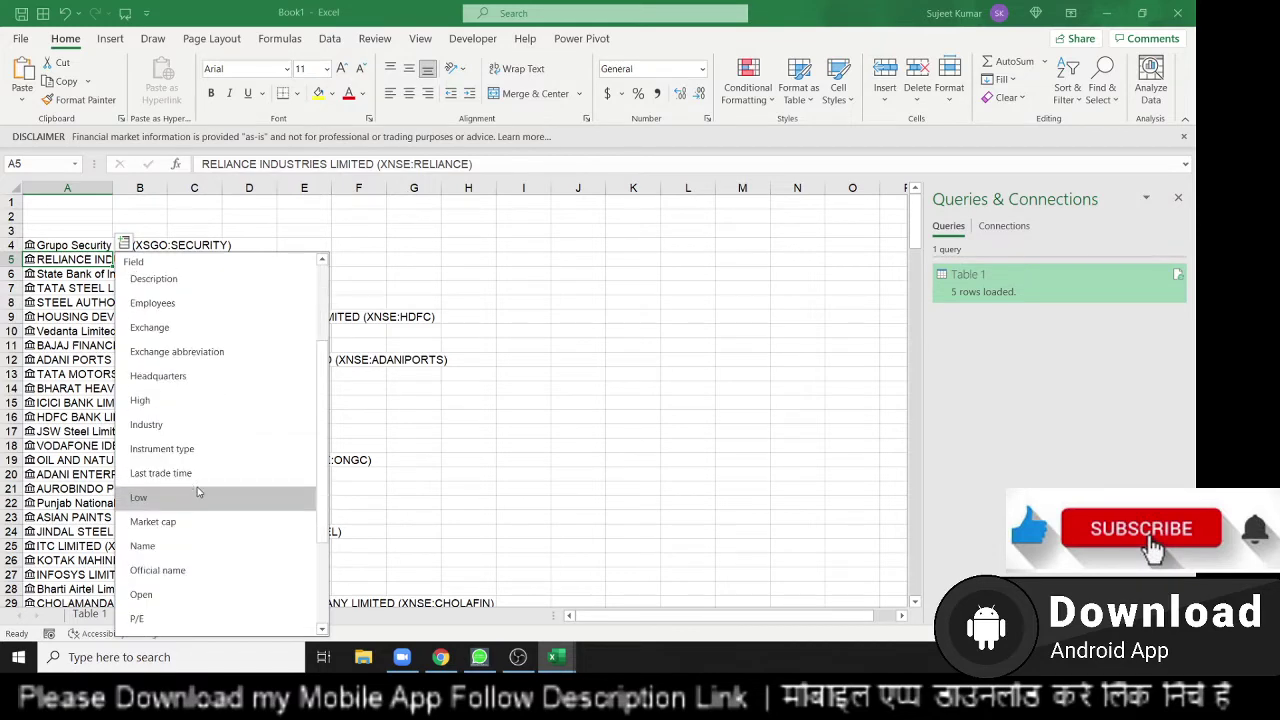
click(168, 592)
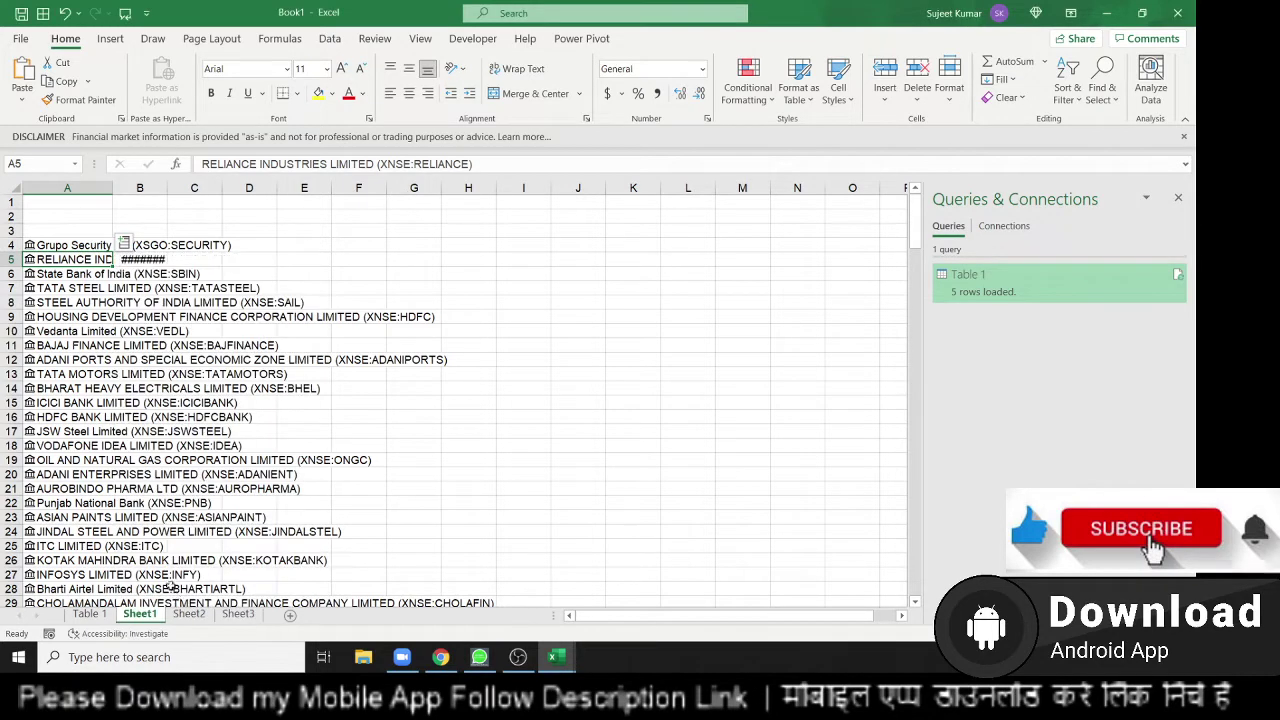
double_click(170, 187)
Select the stock cells A5 through A205
scroll(68, 322, down, 6)
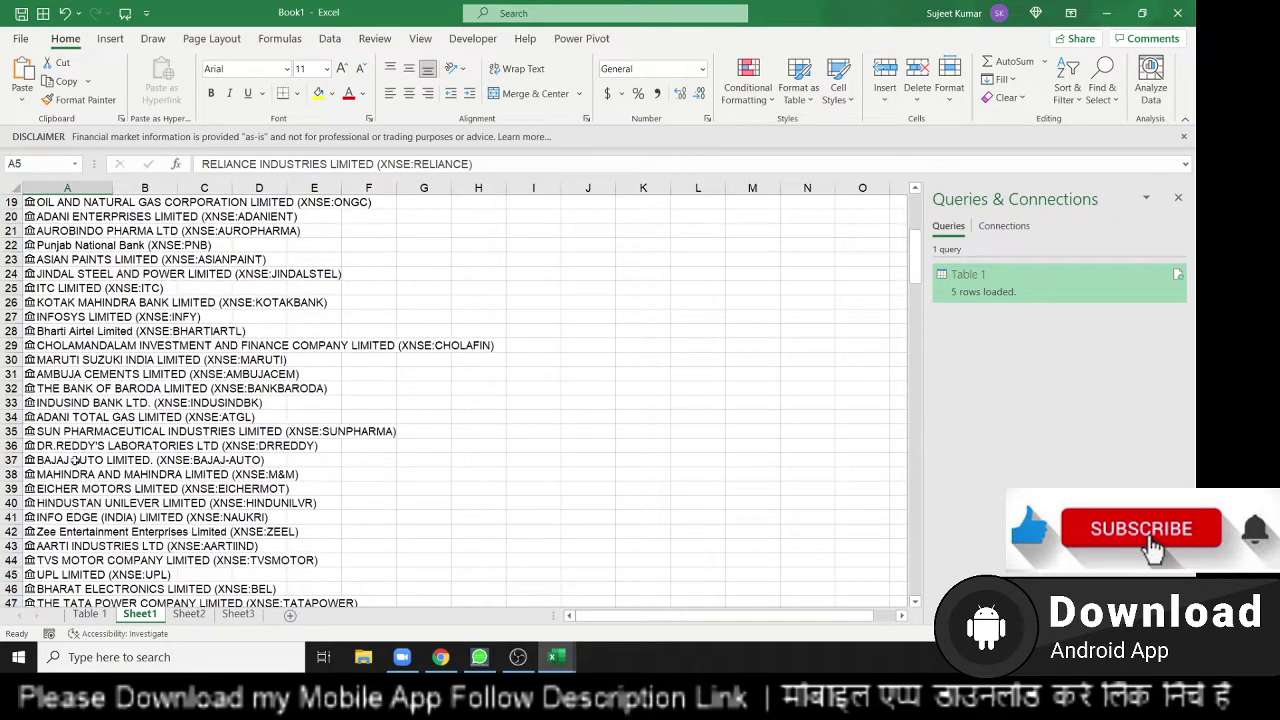
scroll(64, 390, down, 7)
scroll(60, 460, down, 8)
scroll(55, 527, down, 7)
scroll(60, 525, down, 10)
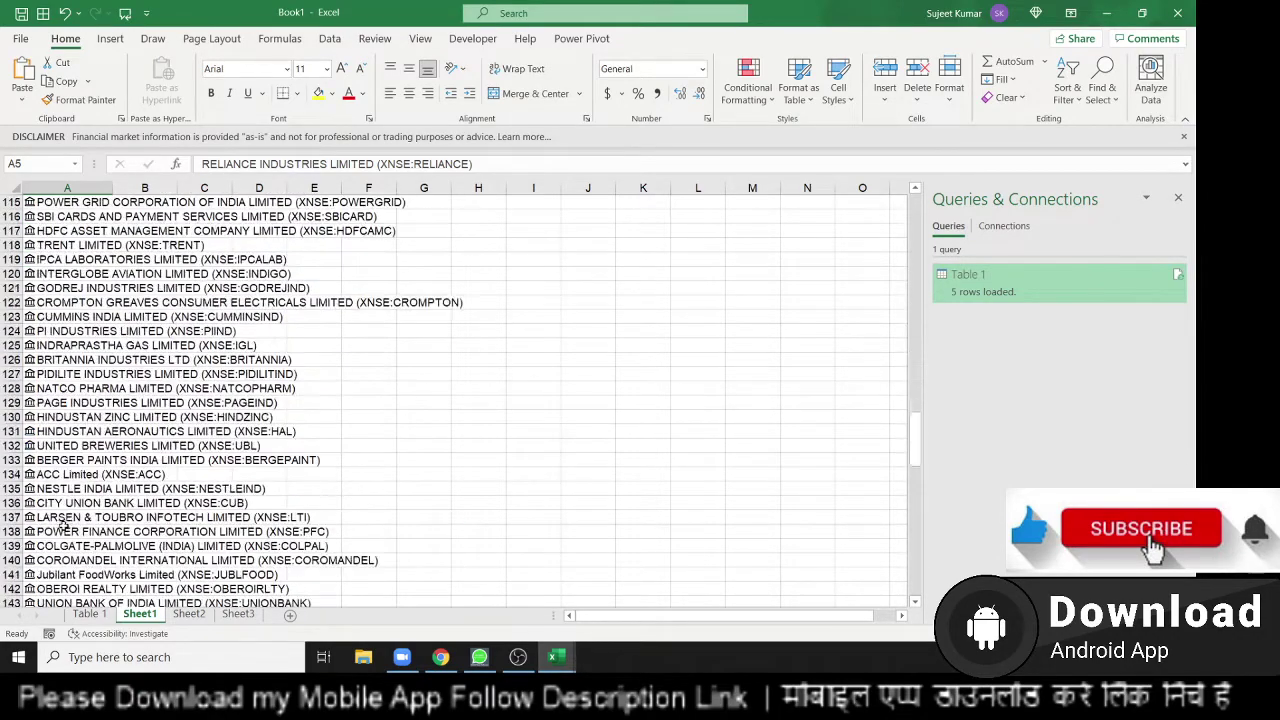
scroll(60, 520, down, 5)
scroll(57, 600, down, 5)
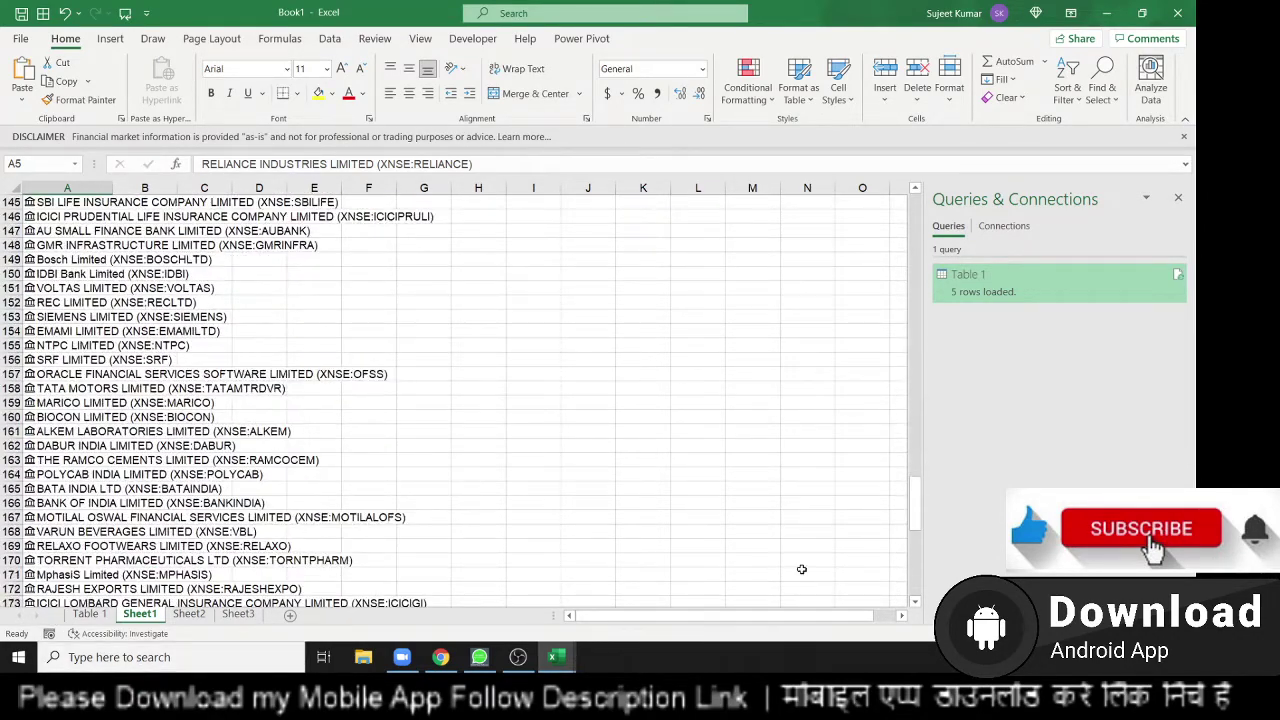
drag(913, 515, 898, 600)
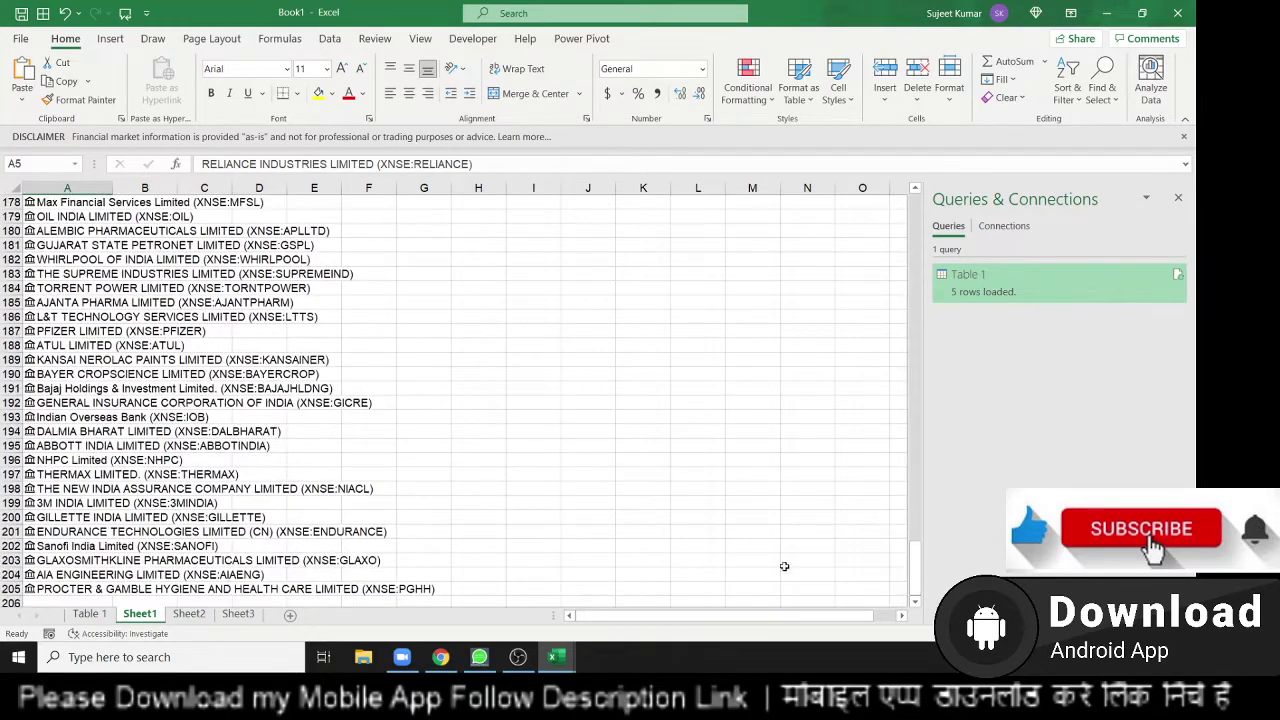
shift+click(63, 588)
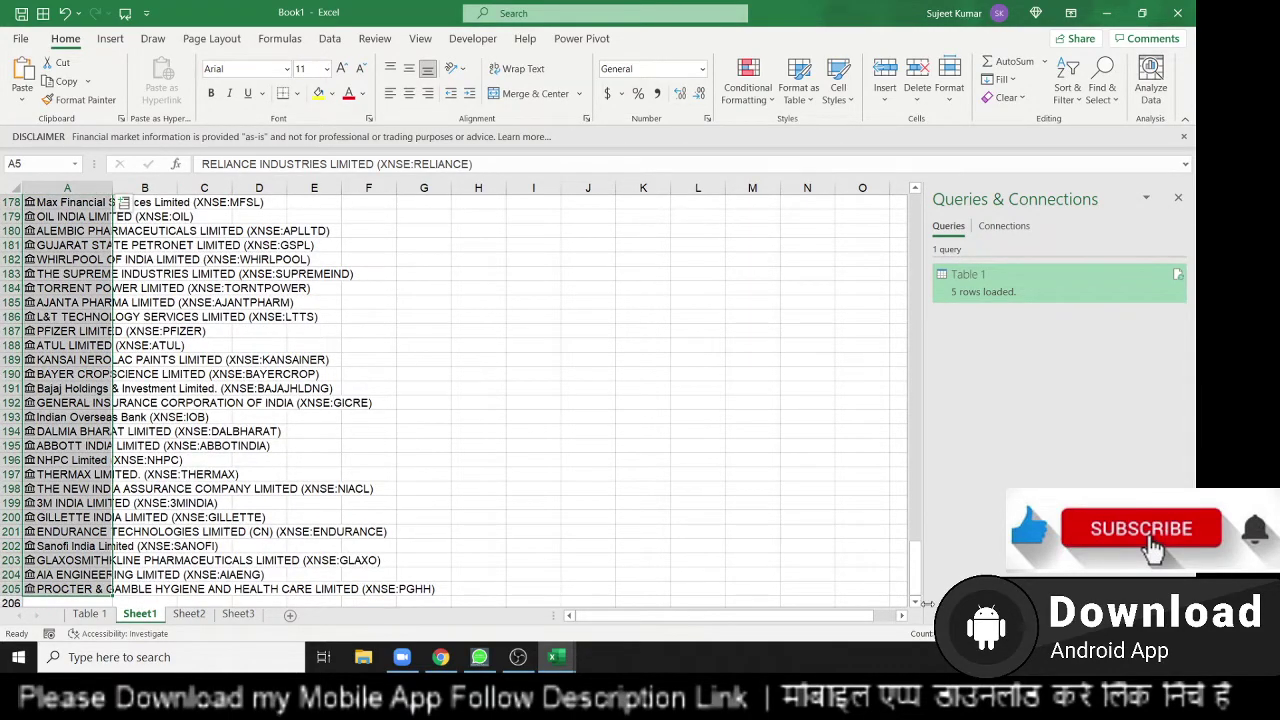
drag(915, 575, 917, 227)
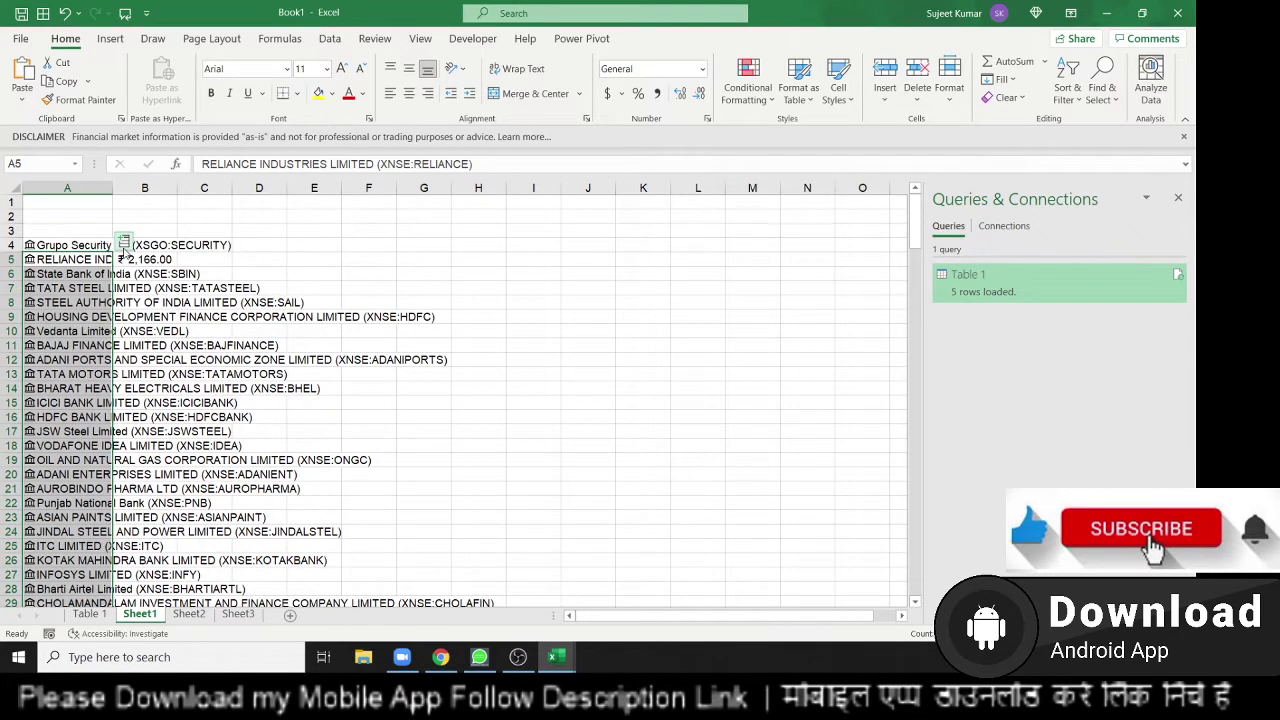
Add another price column and the High price column for the selected stocks
click(123, 243)
click(140, 624)
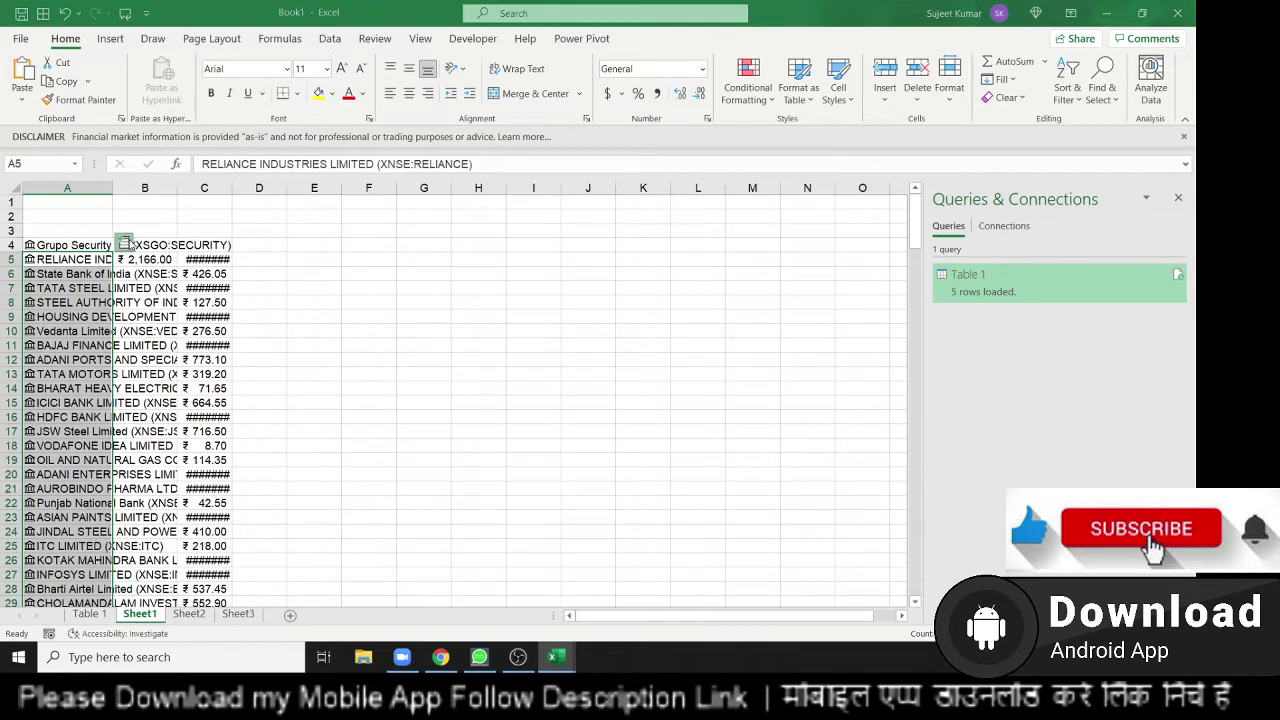
click(124, 243)
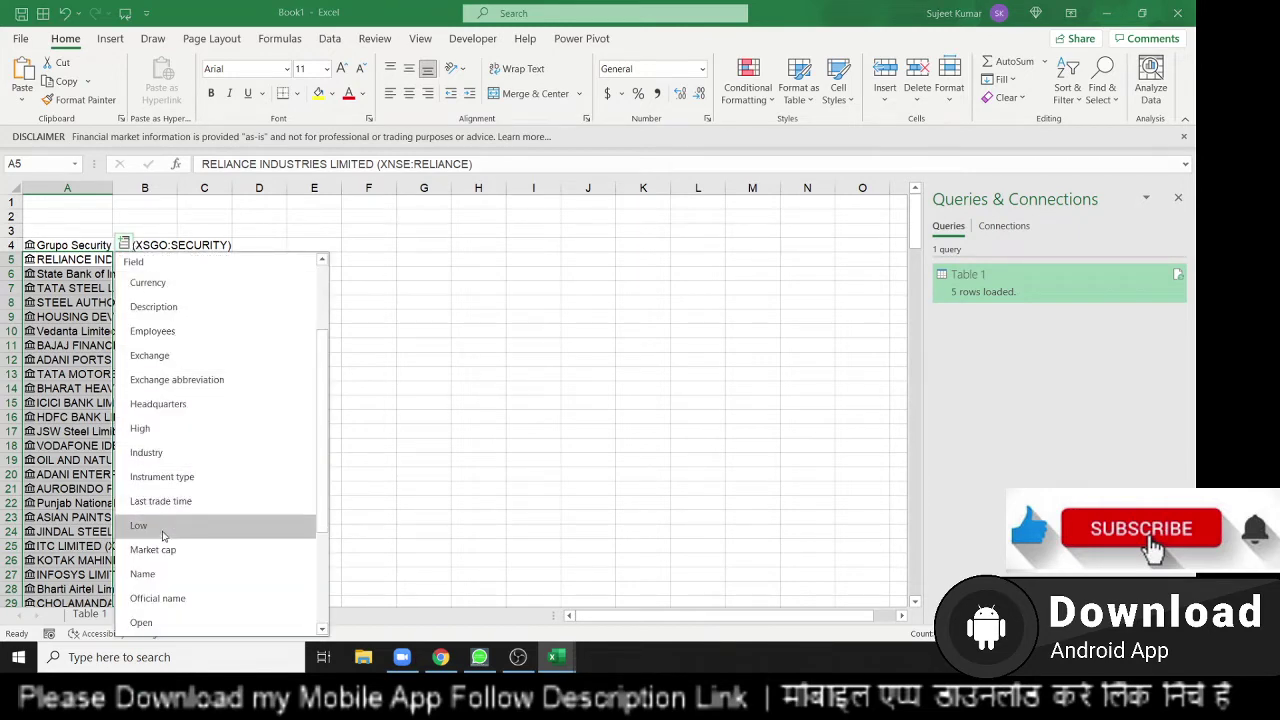
click(140, 428)
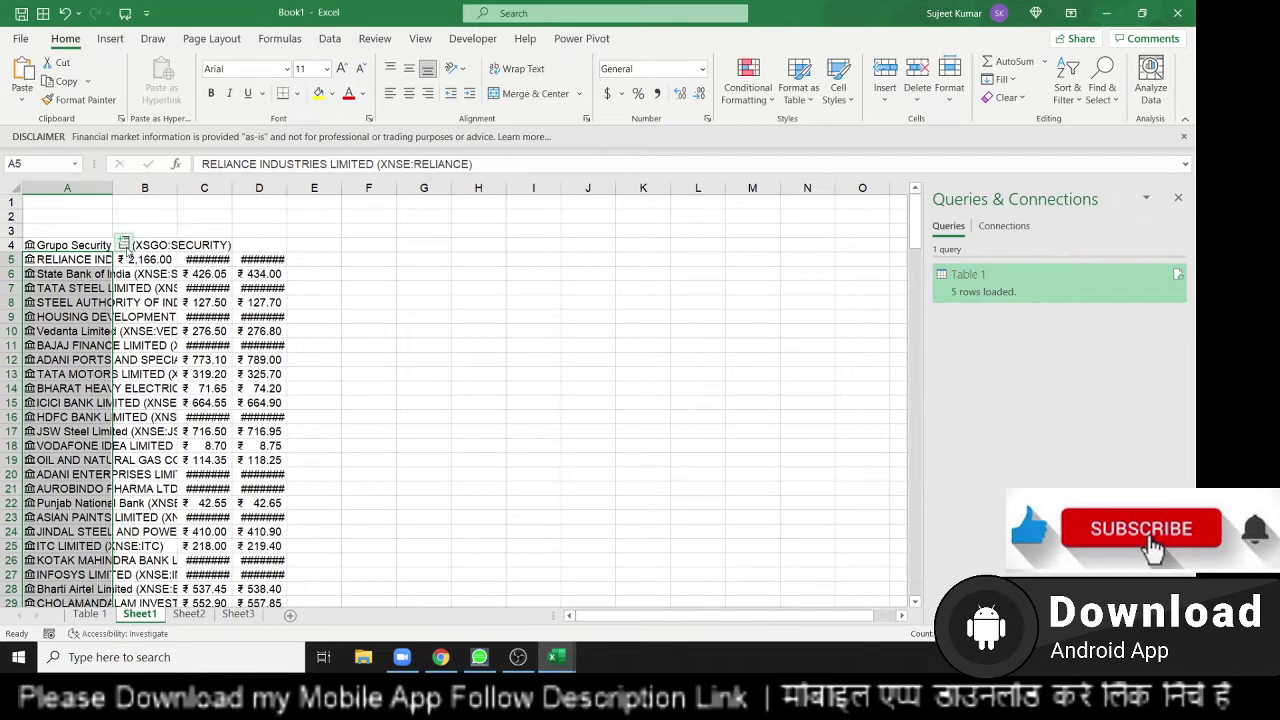
click(124, 243)
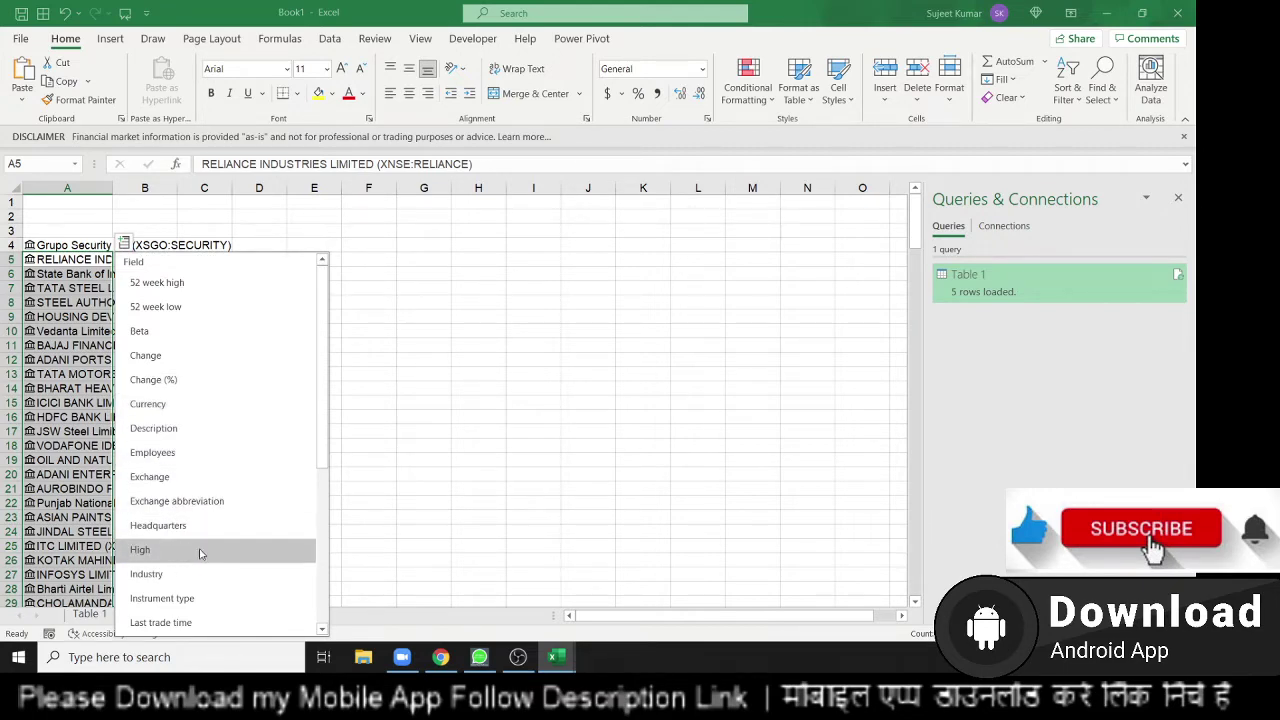
Add the Low and Previous close price columns for the stocks
scroll(183, 580, down, 1)
click(170, 607)
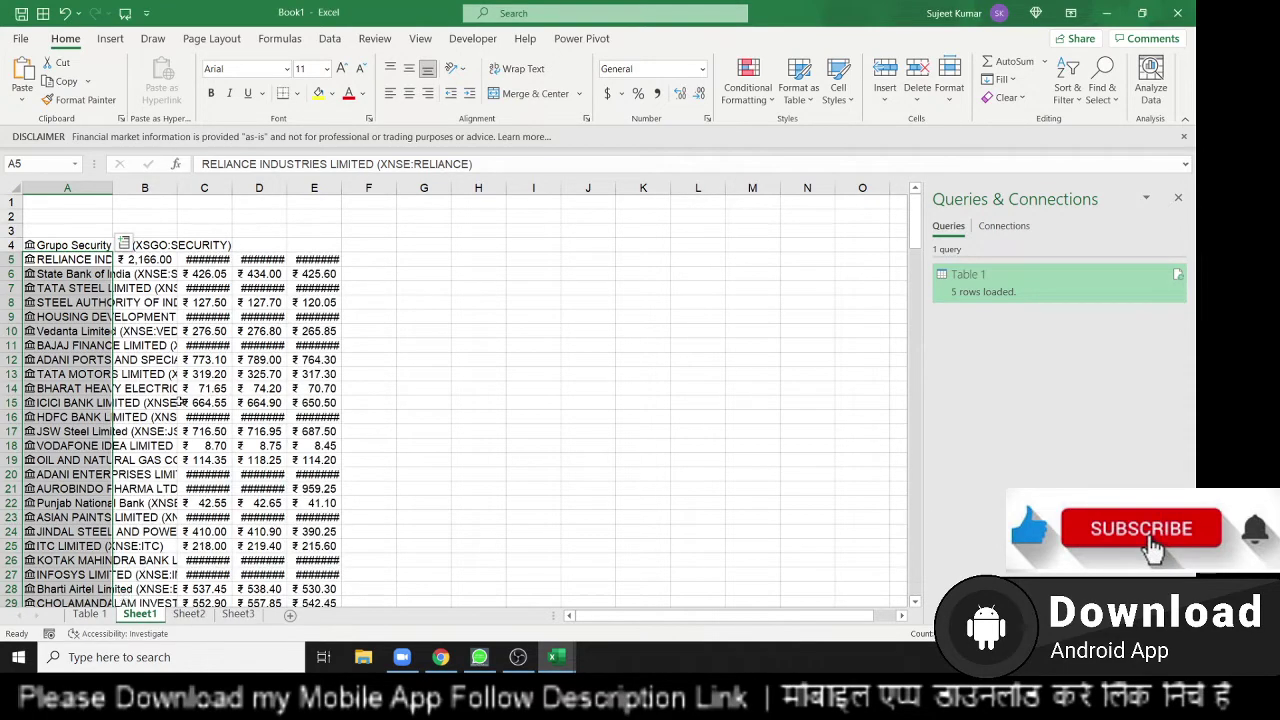
click(124, 243)
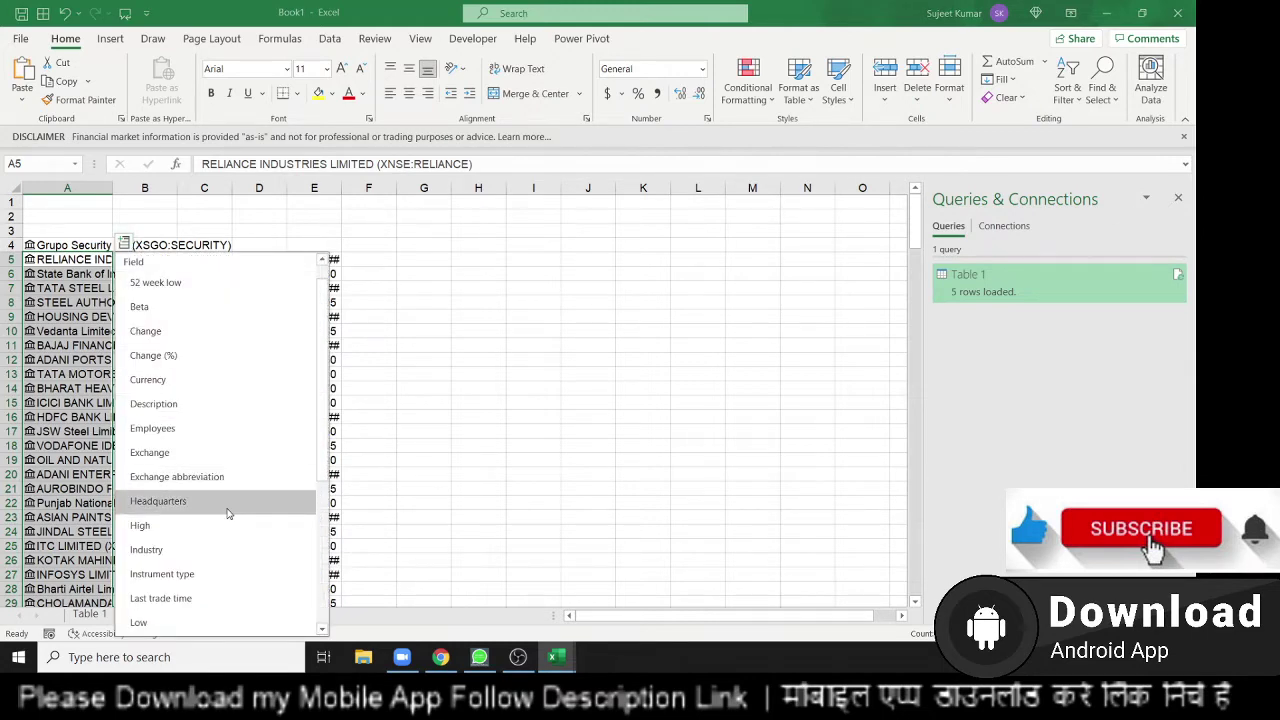
scroll(226, 510, down, 3)
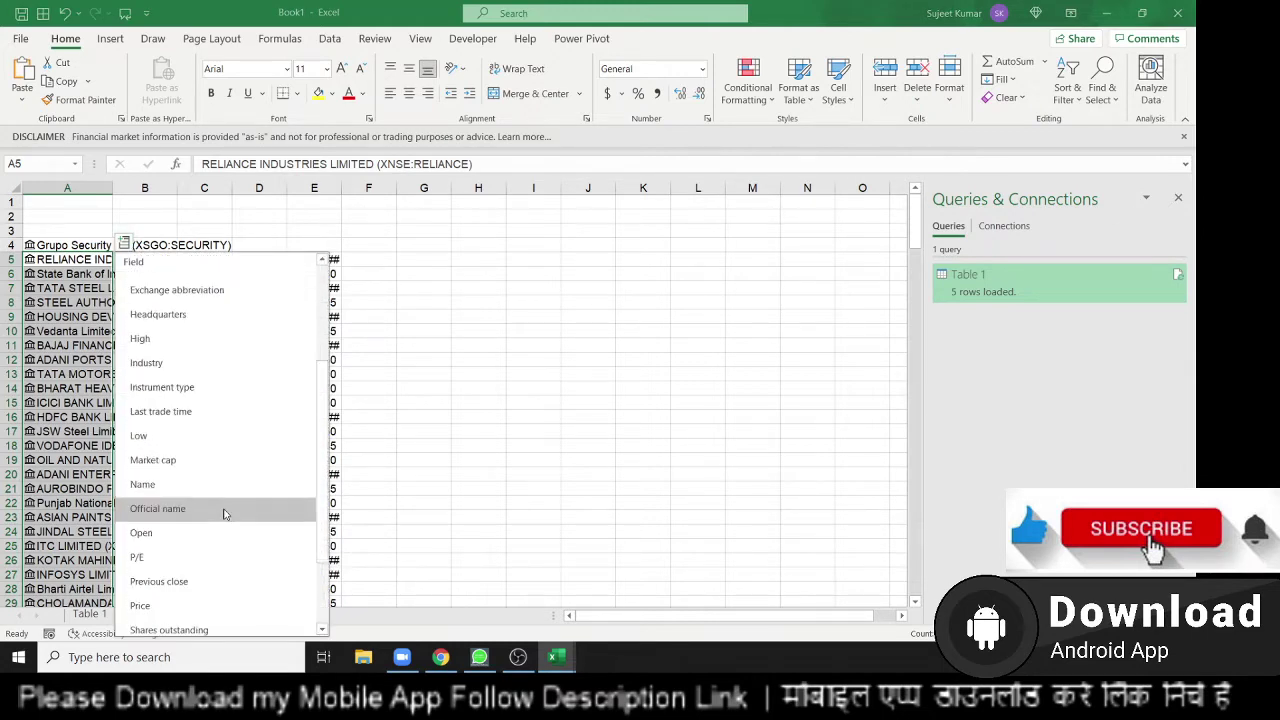
click(223, 583)
Find Price in the stock data field list and insert it as a new column
click(125, 245)
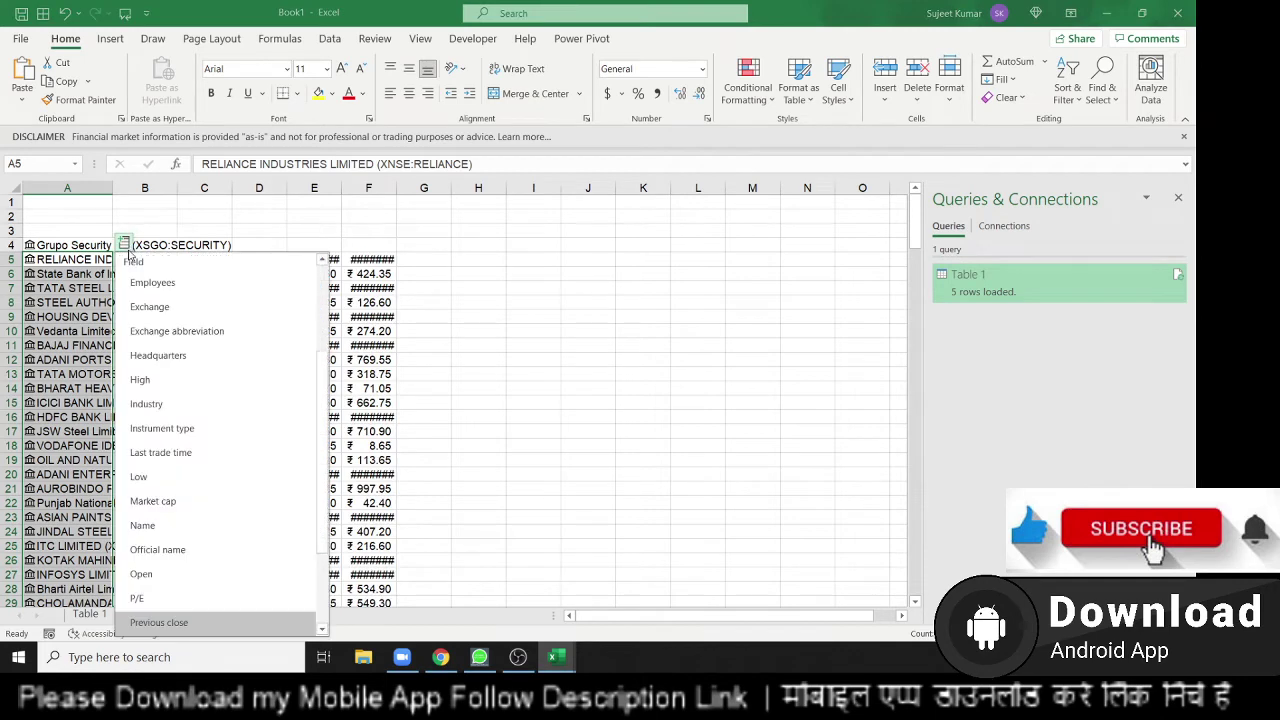
scroll(186, 523, down, 1)
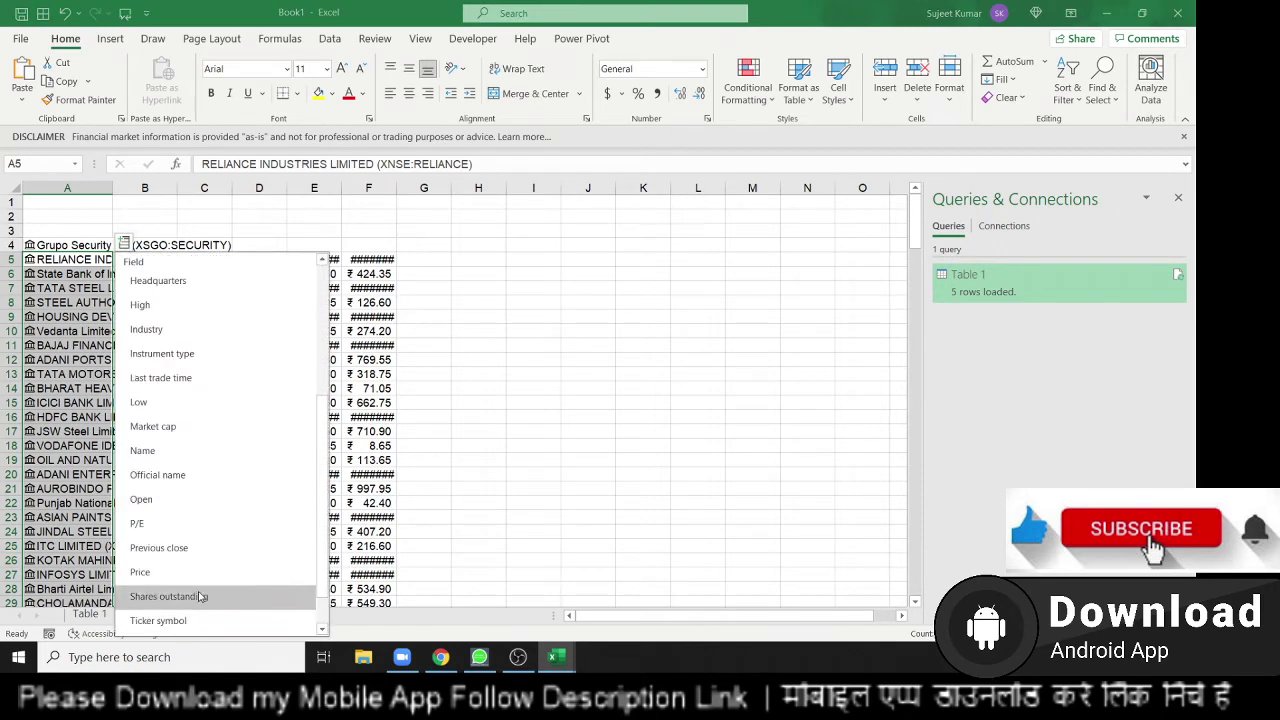
scroll(194, 468, up, 1)
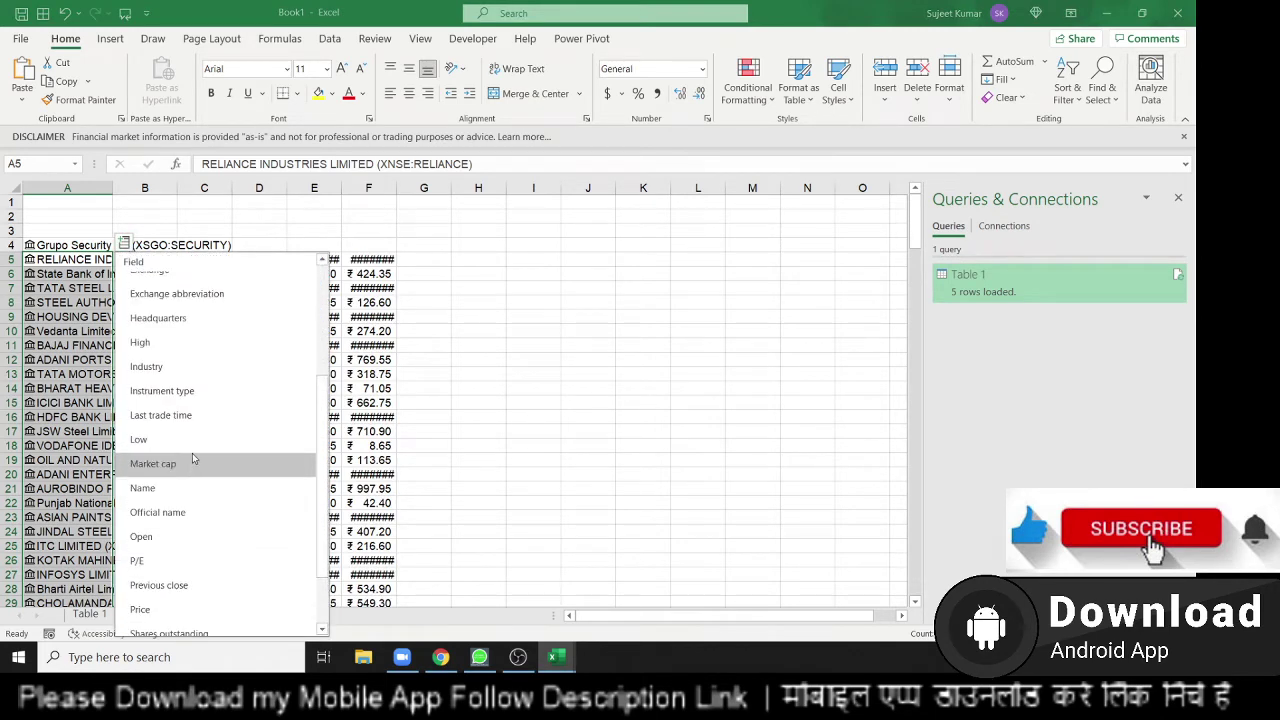
scroll(190, 460, up, 2)
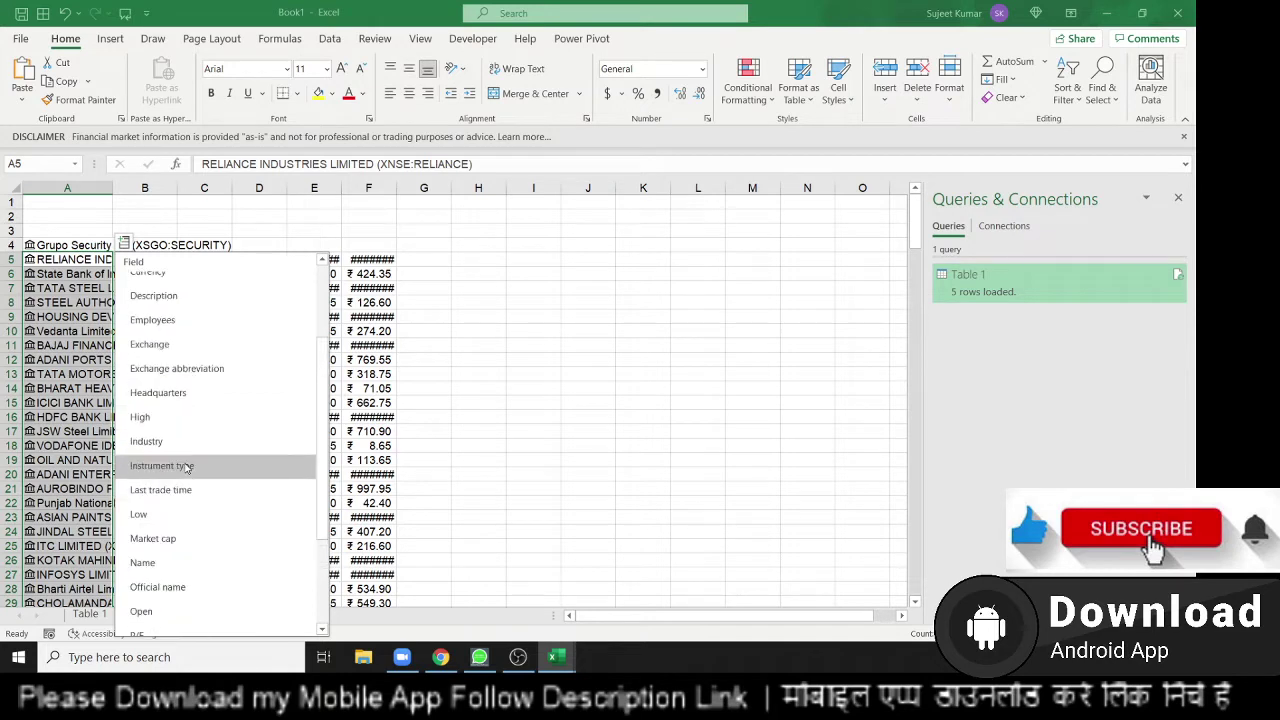
scroll(188, 458, up, 1)
scroll(186, 468, up, 1)
scroll(186, 466, up, 1)
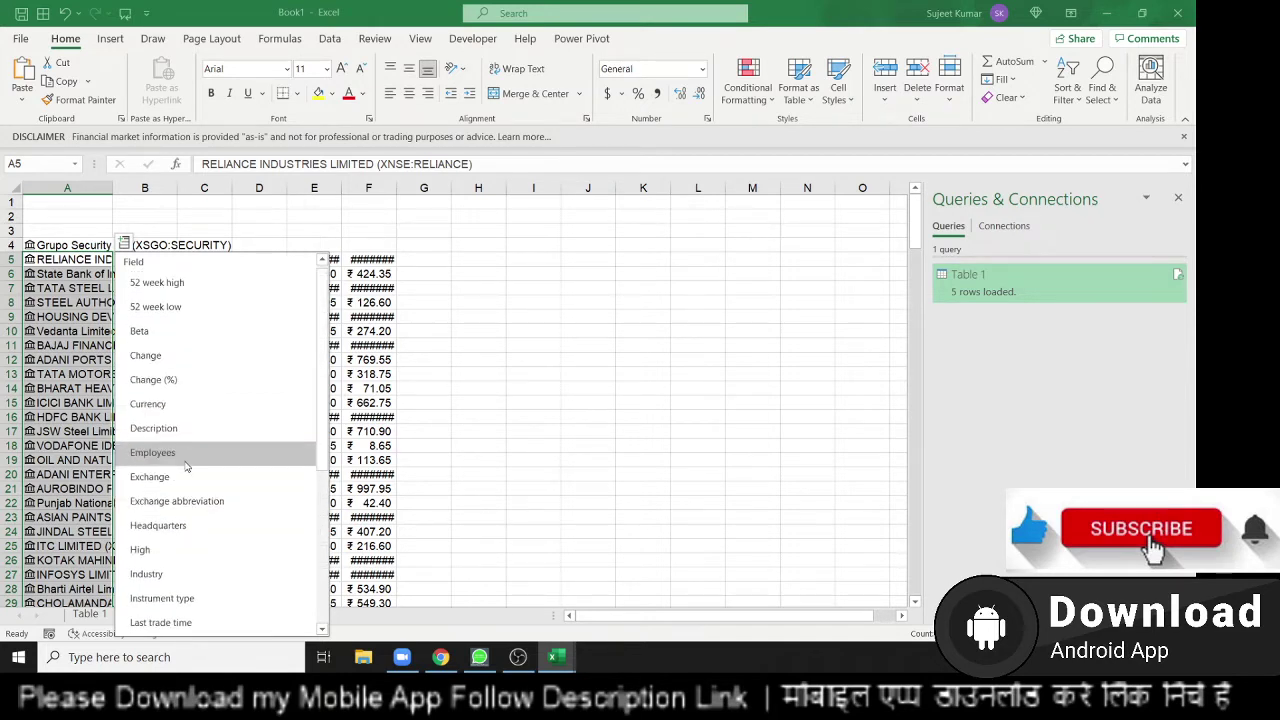
scroll(186, 458, down, 1)
scroll(186, 460, down, 1)
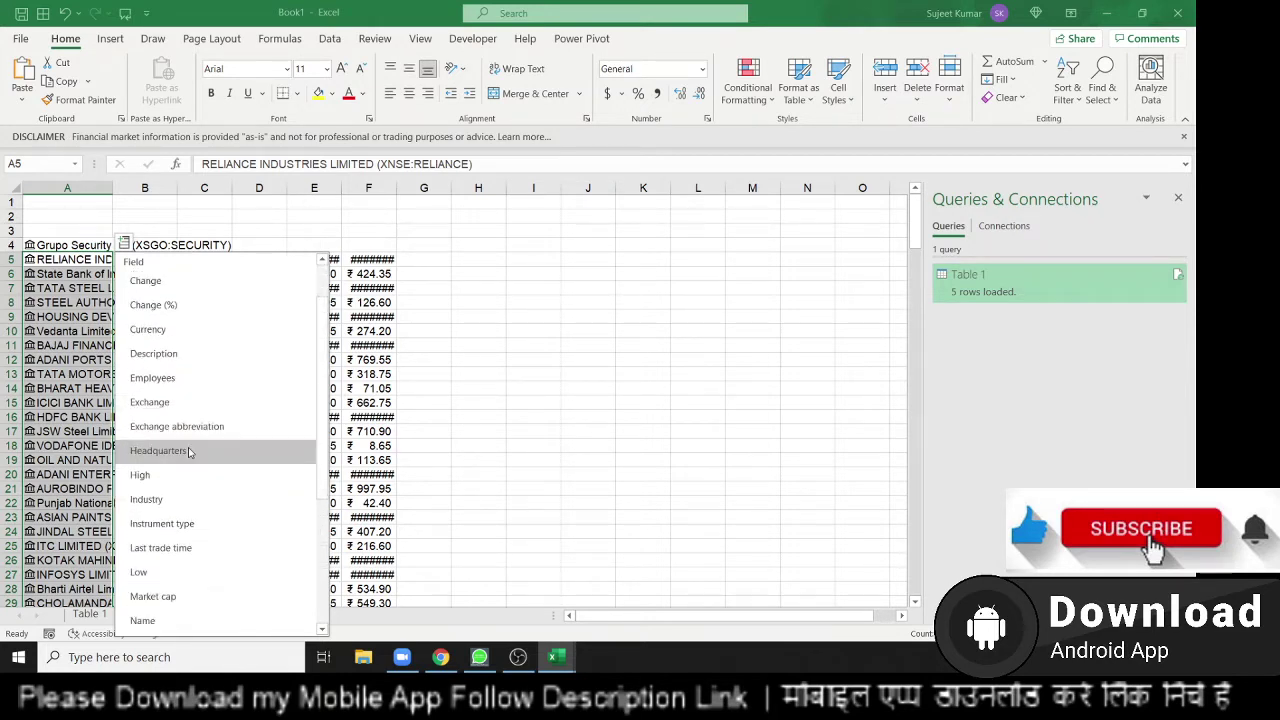
scroll(187, 470, down, 1)
scroll(188, 487, down, 1)
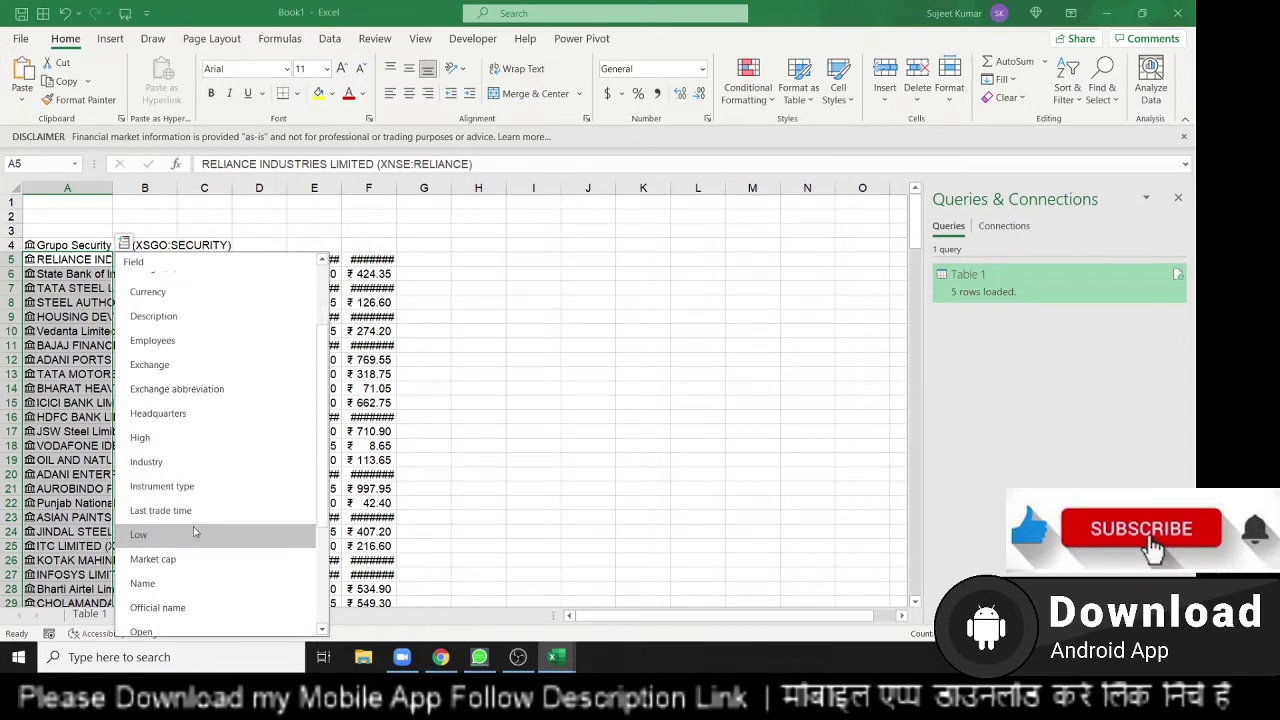
scroll(193, 543, down, 1)
scroll(193, 544, down, 1)
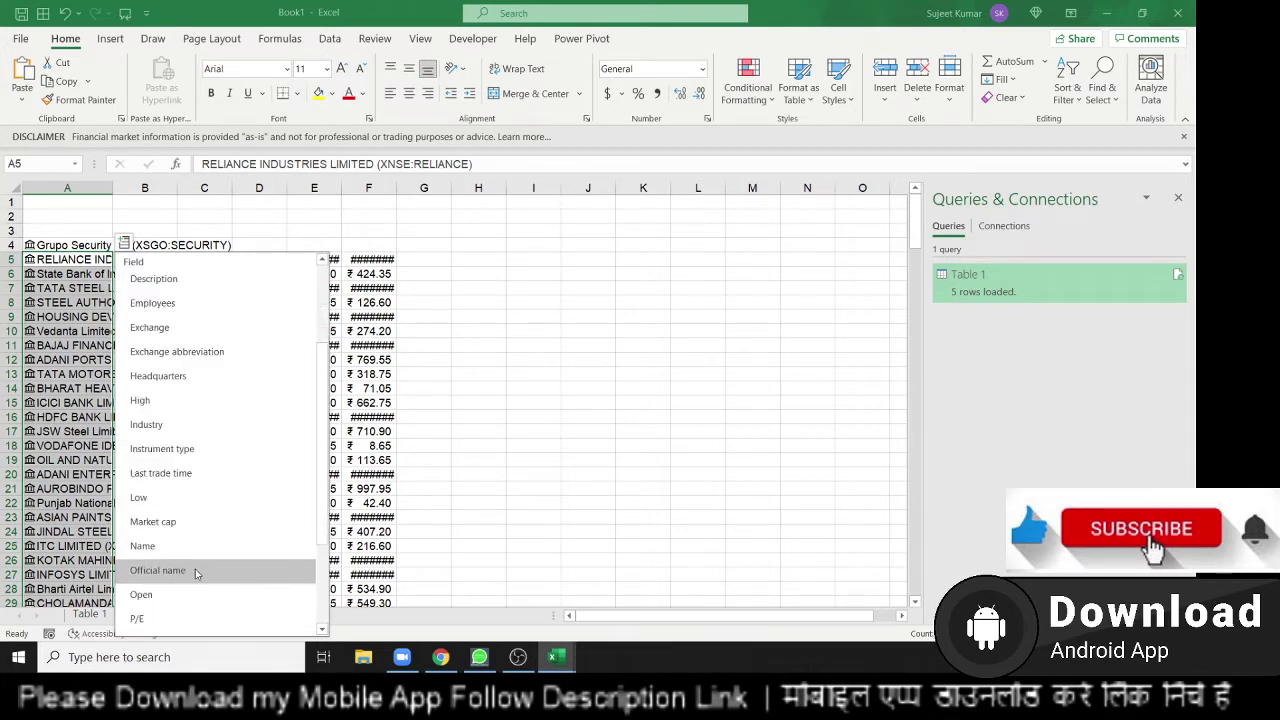
scroll(192, 545, down, 1)
scroll(190, 546, down, 2)
scroll(190, 546, down, 1)
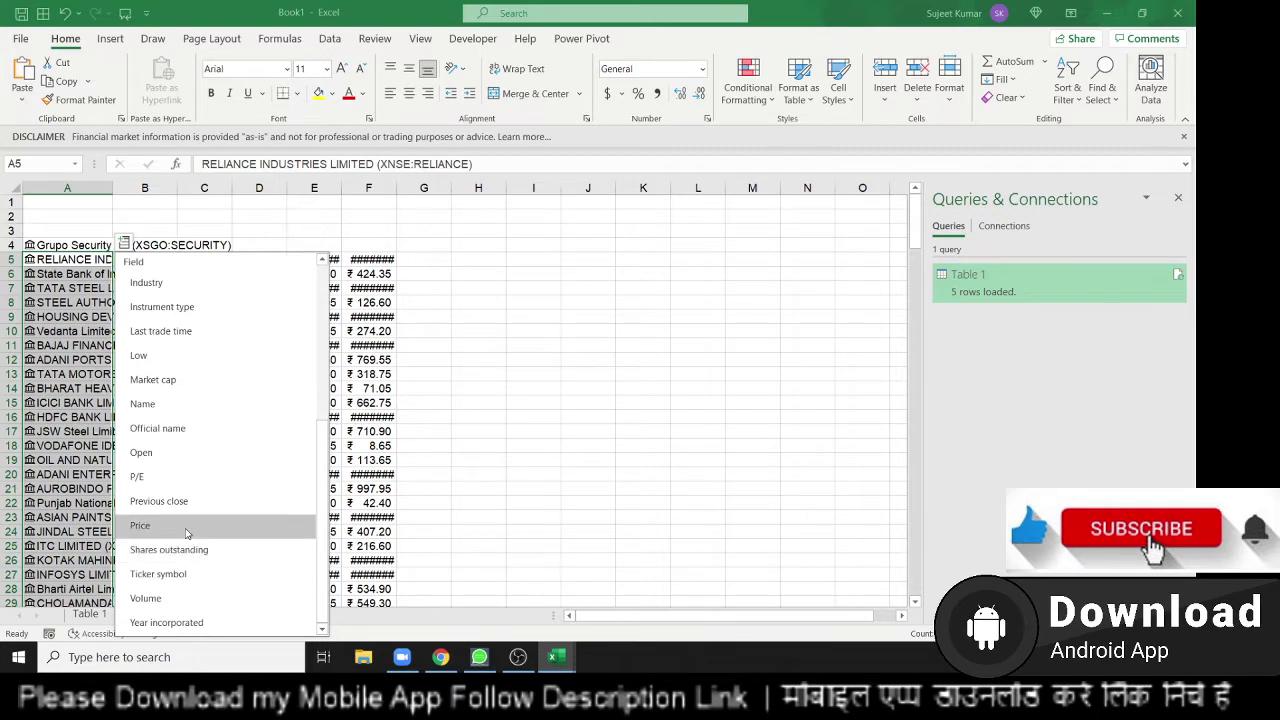
click(186, 533)
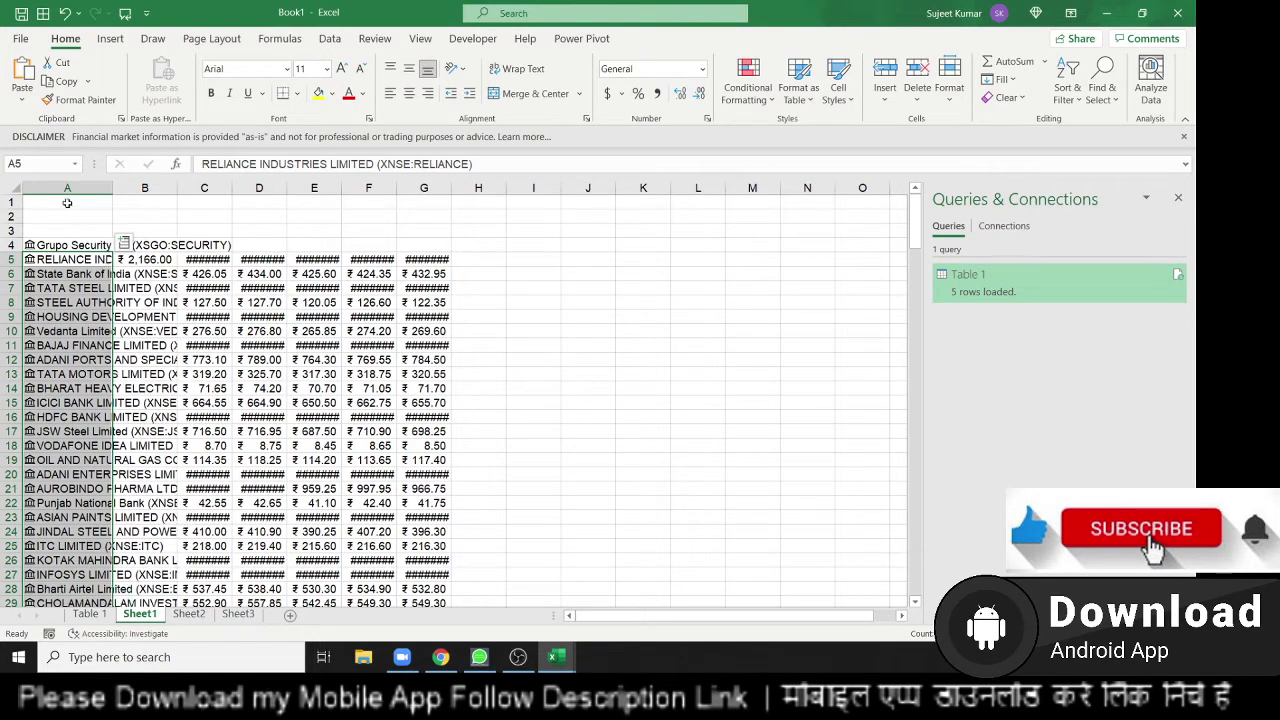
AutoFit every column on the sheet and delete the extra column B
click(5, 188)
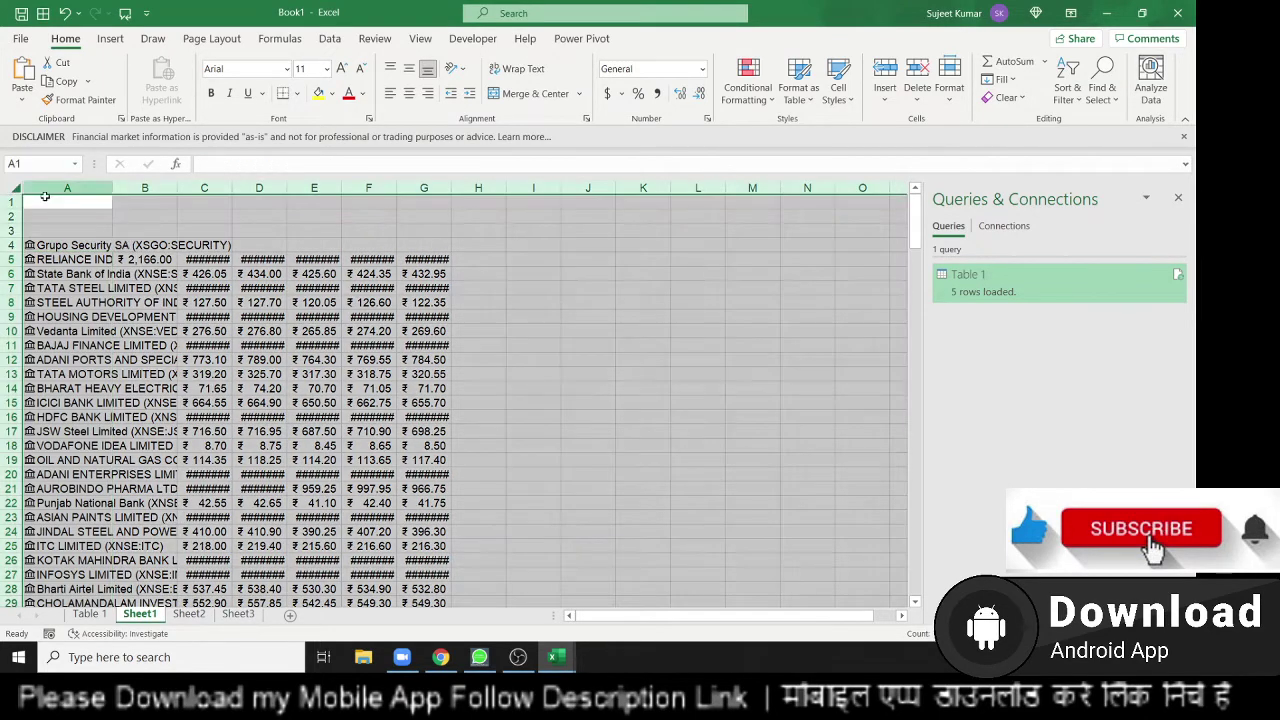
double_click(177, 188)
click(540, 188)
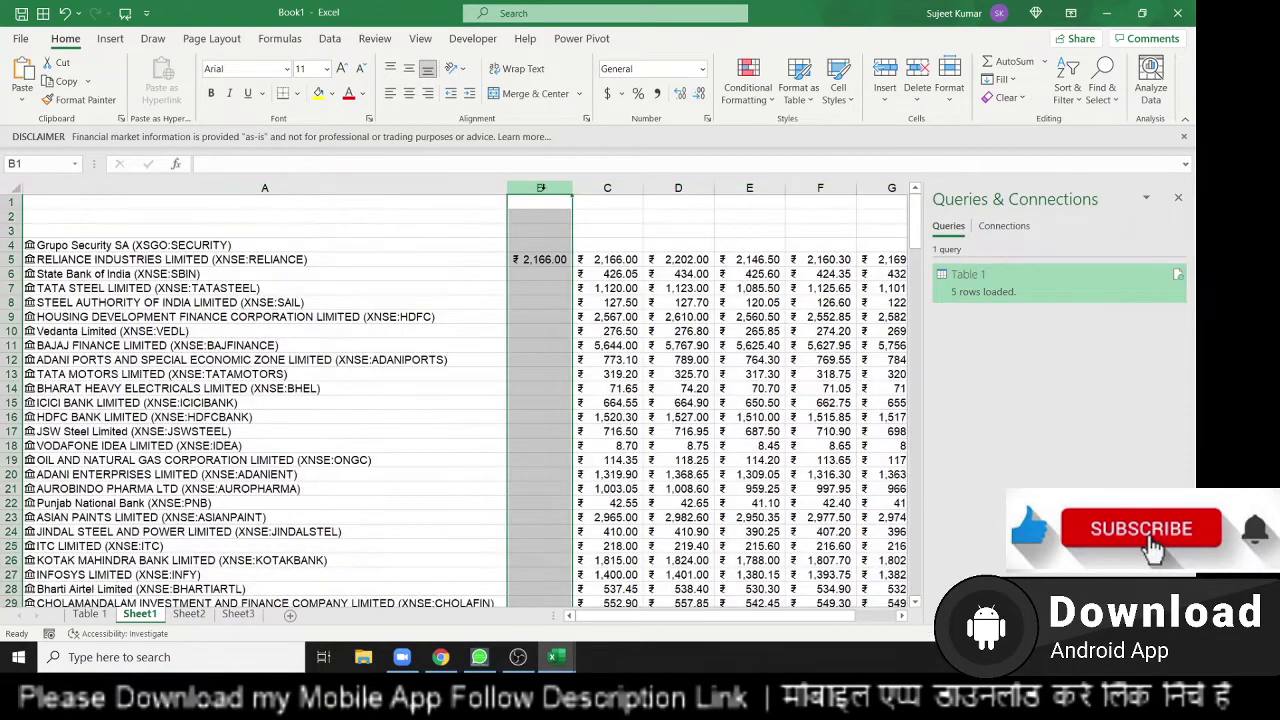
key(ctrl+minus)
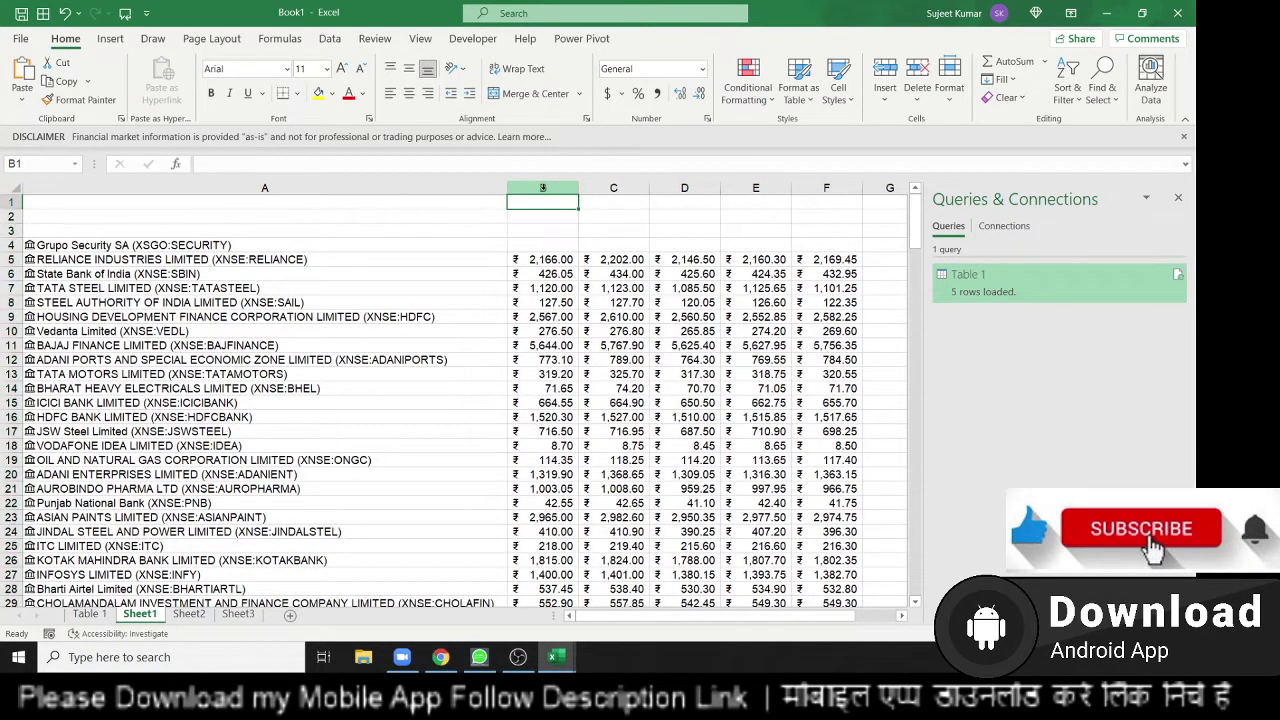
Replace the A4 text with the headers 'Copany Name' and 'Open'
click(542, 230)
key(Left)
key(Down)
key(Delete)
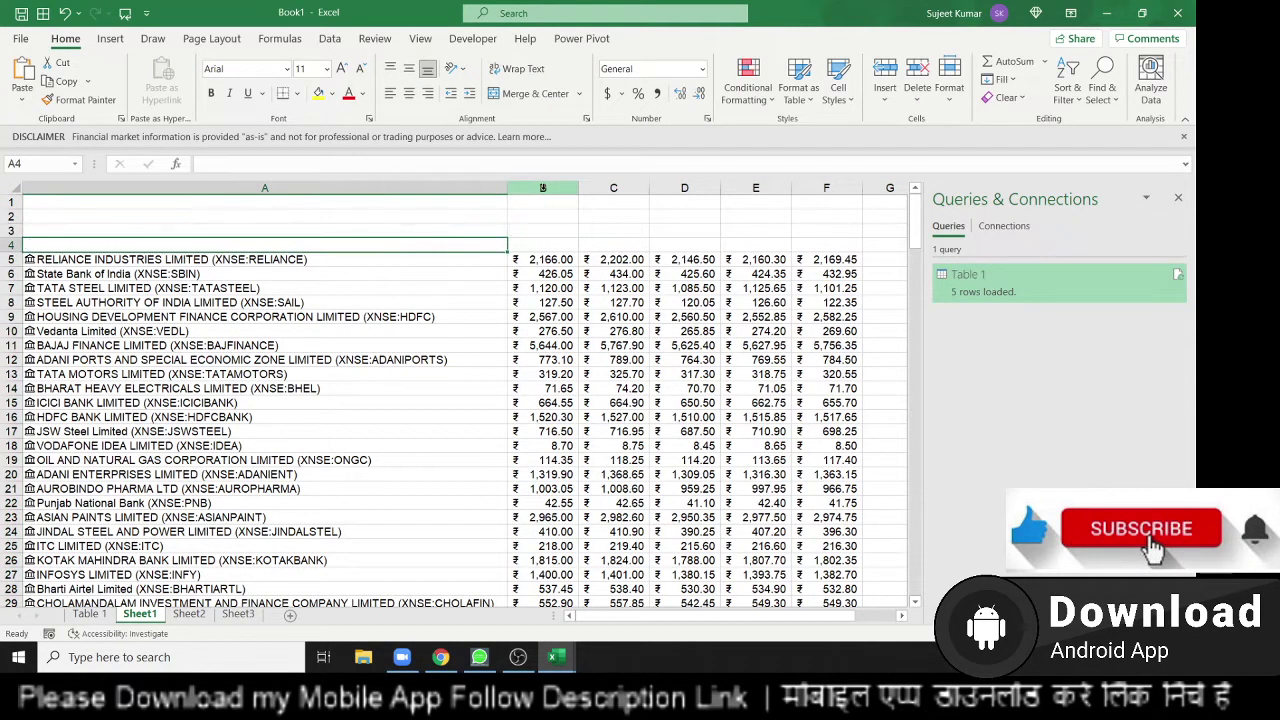
text(Copany )
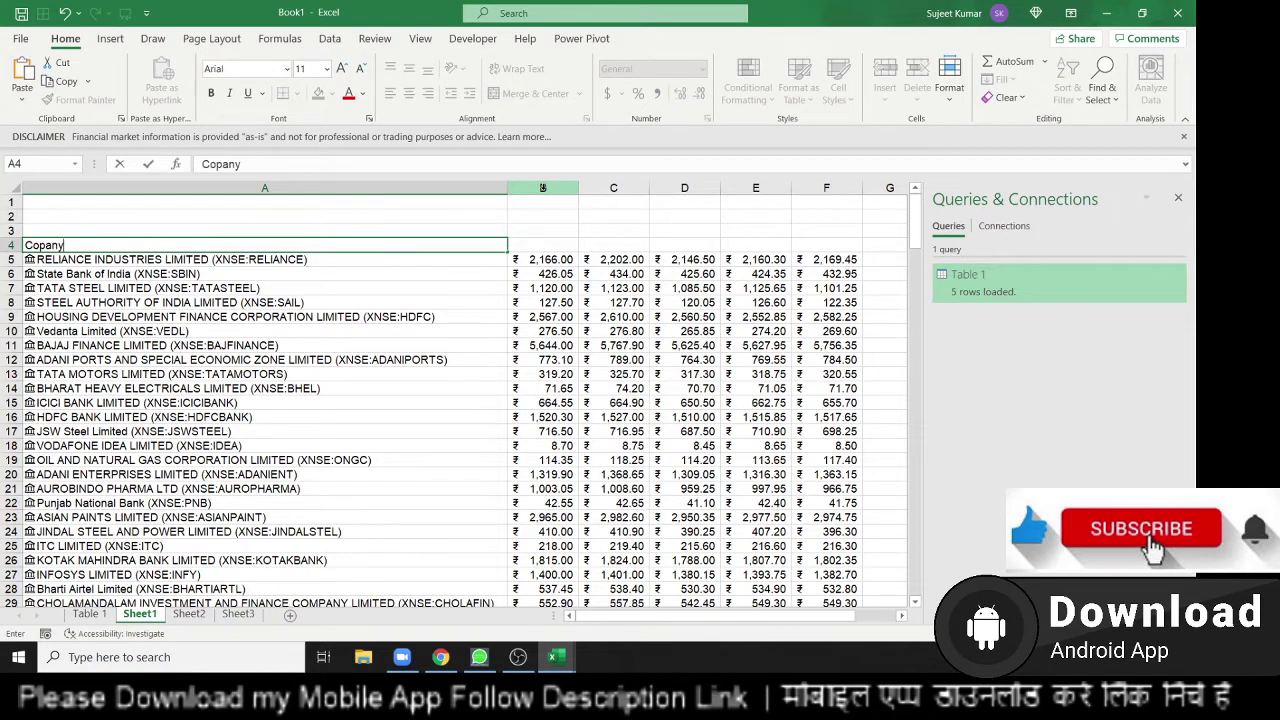
text(Name)
key(Tab)
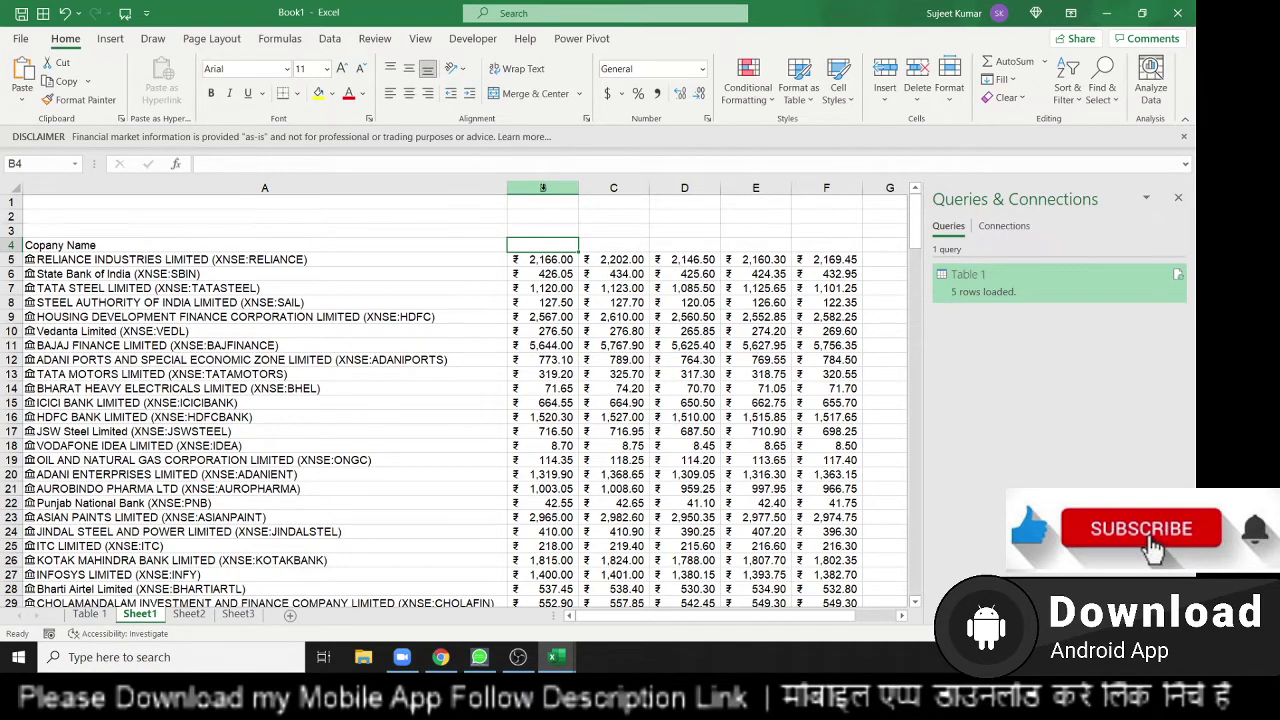
text(Open)
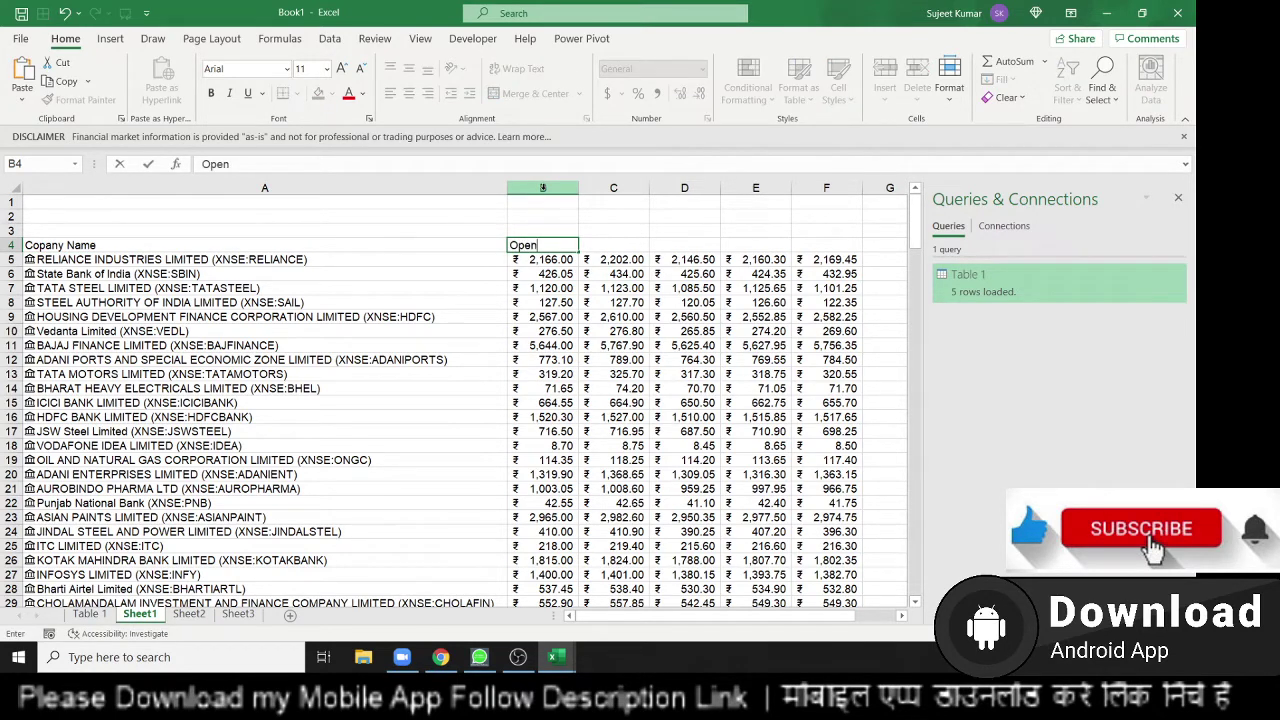
key(Tab)
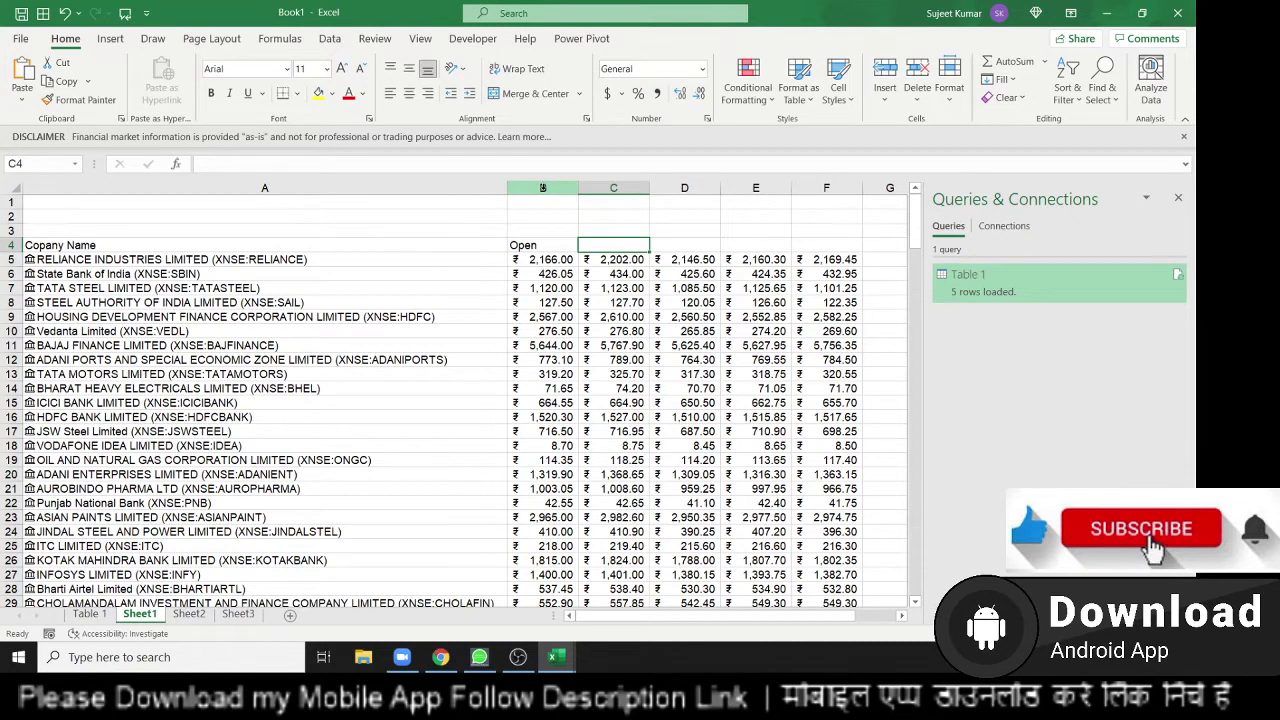
Enter the headers High, Low, Pre.Clse and Price in C4:F4
text(High)
key(Tab)
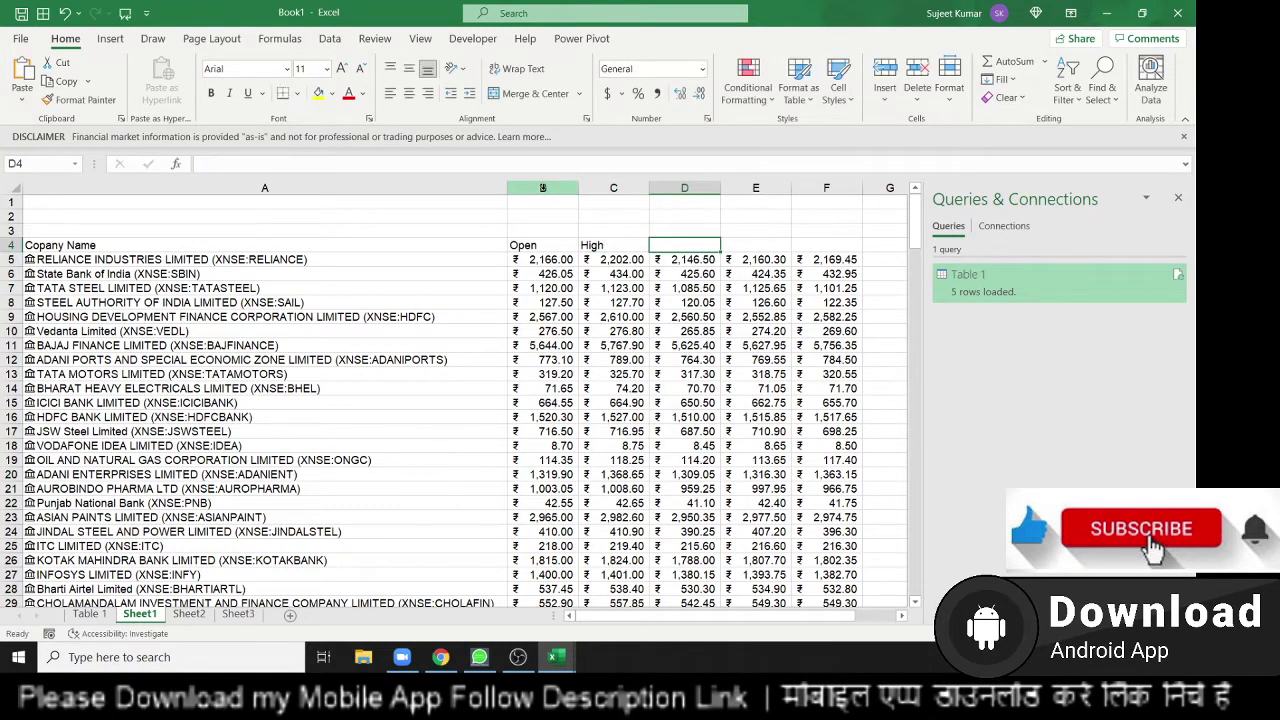
text(Low)
key(Tab)
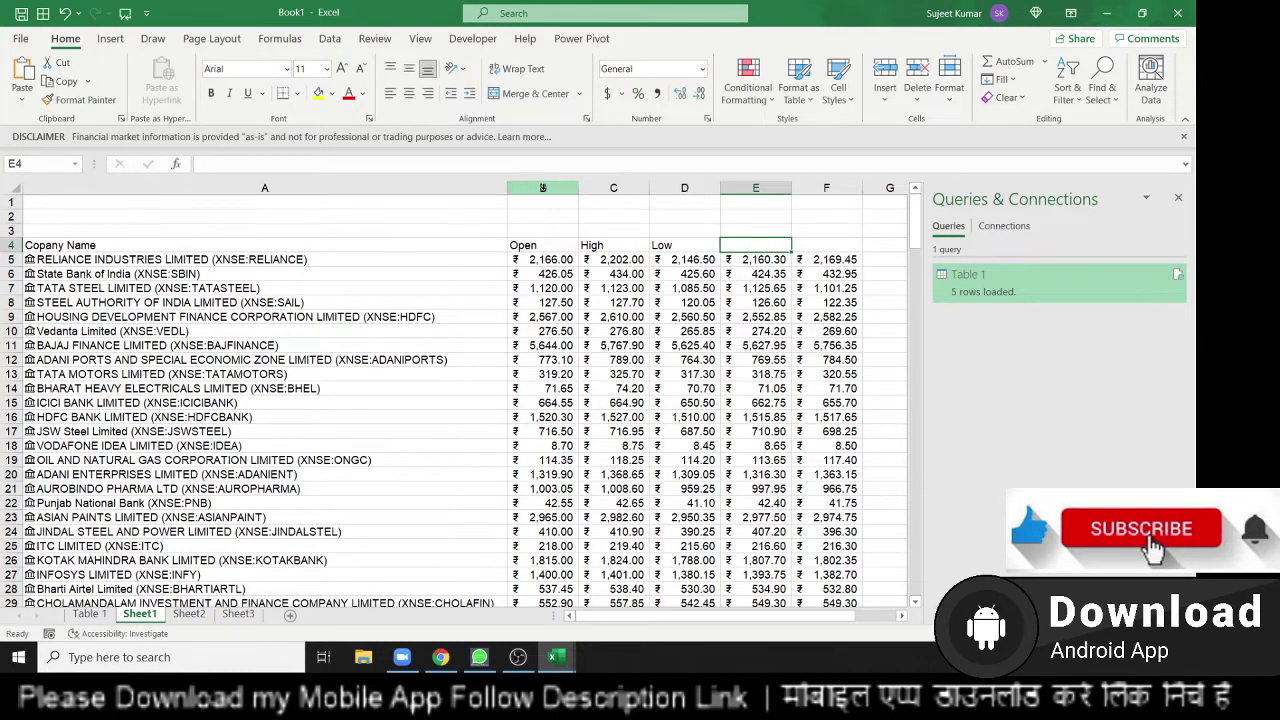
text(Pre.Codel)
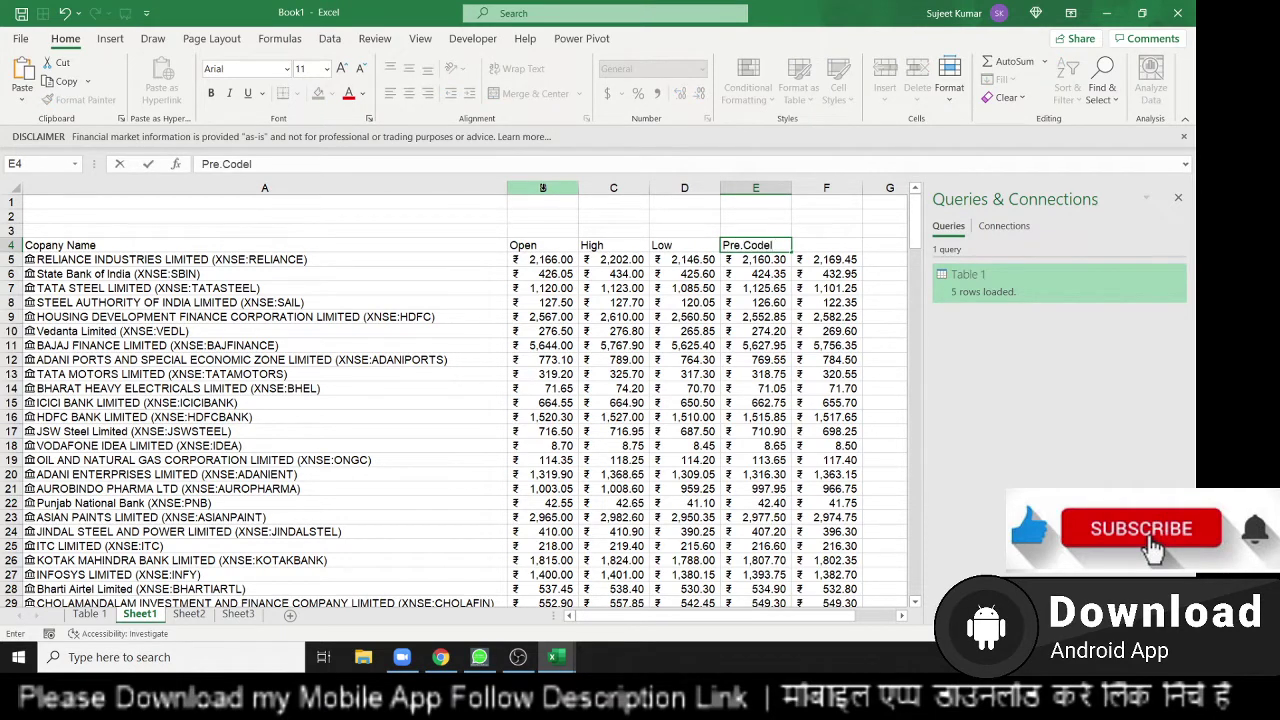
key(BackSpace)
key(BackSpace)
key(Tab)
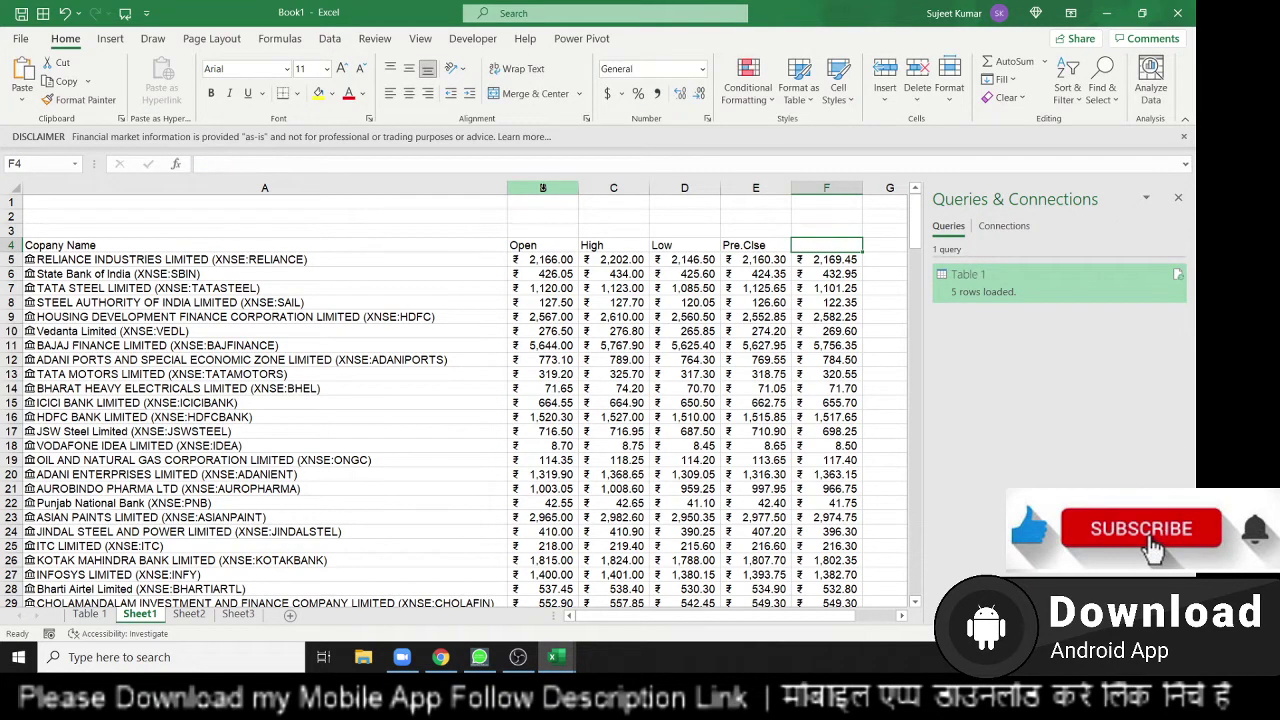
text(Price)
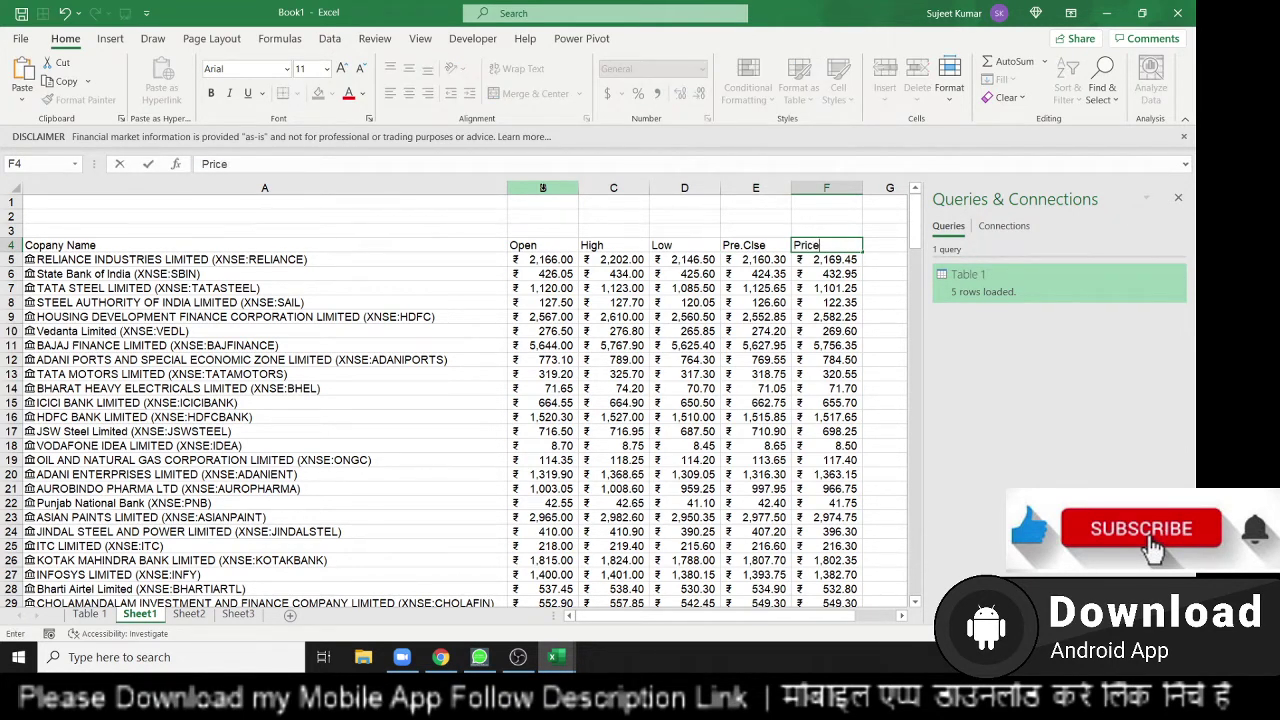
key(Return)
Apply All Borders to the stock table A4:F205
key(Up)
key(ctrl+shift+Right)
key(ctrl+shift+Down)
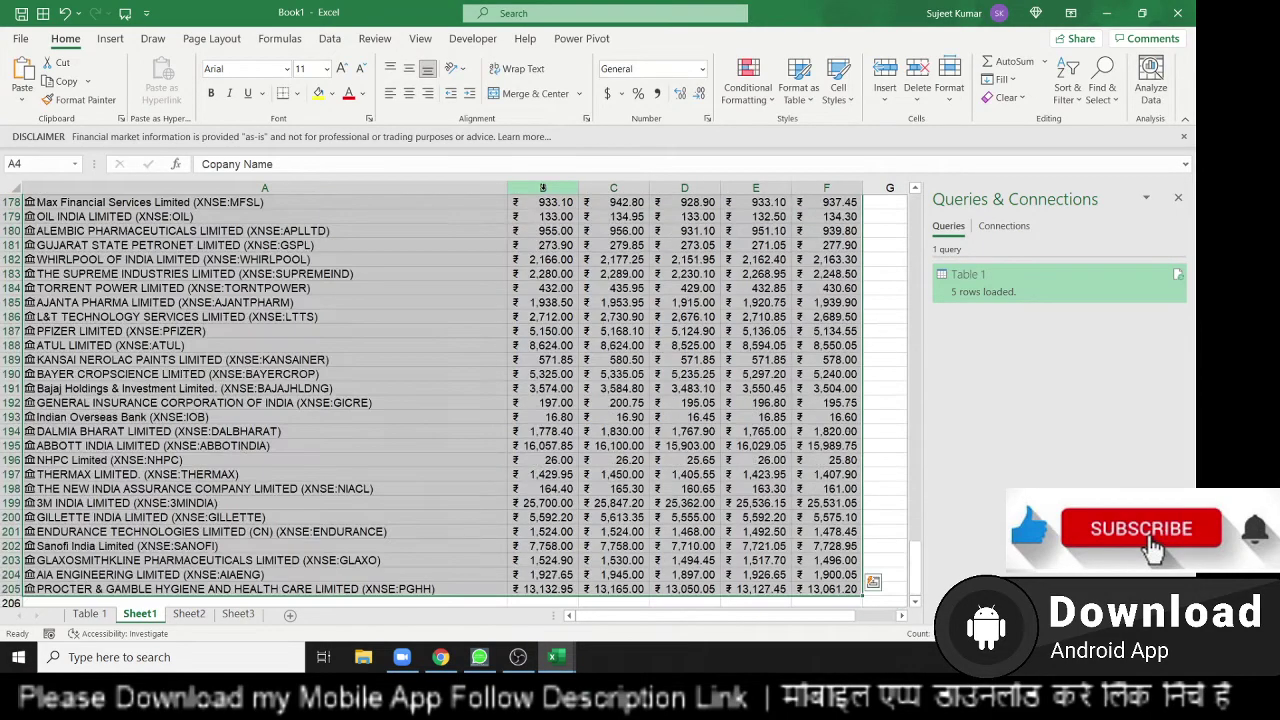
click(296, 93)
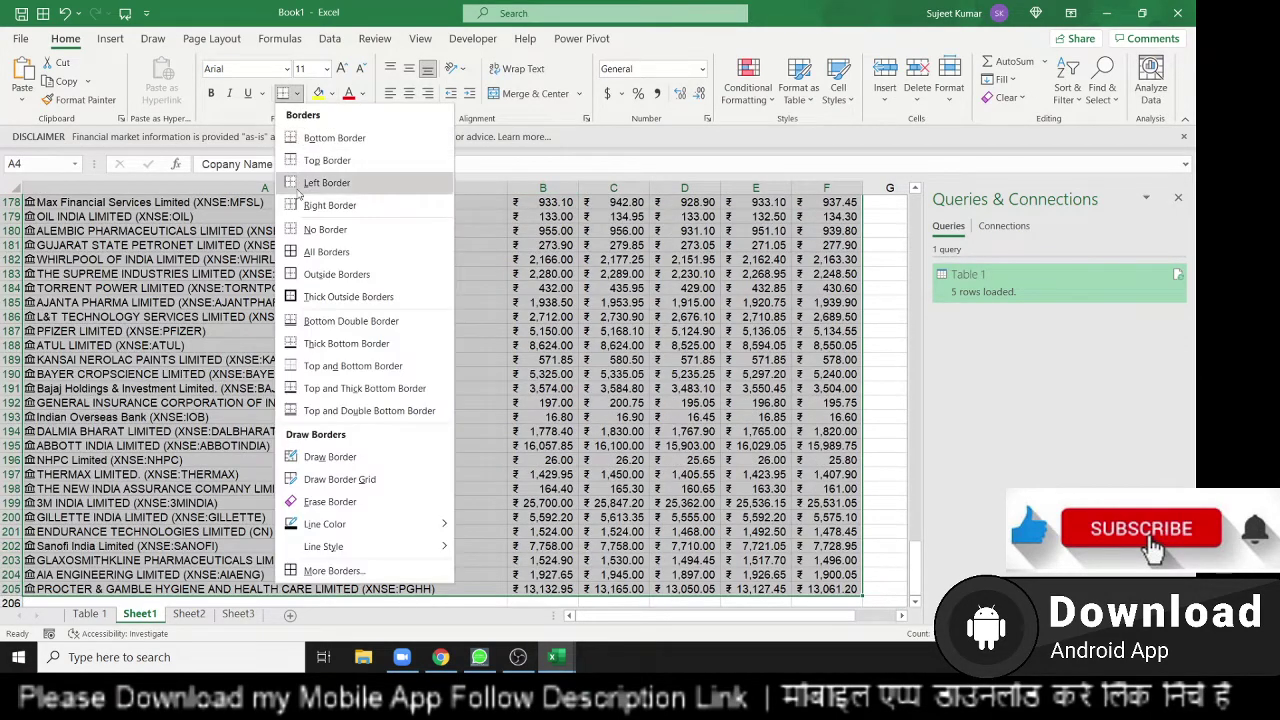
click(326, 252)
scroll(320, 240, up, 20)
click(296, 93)
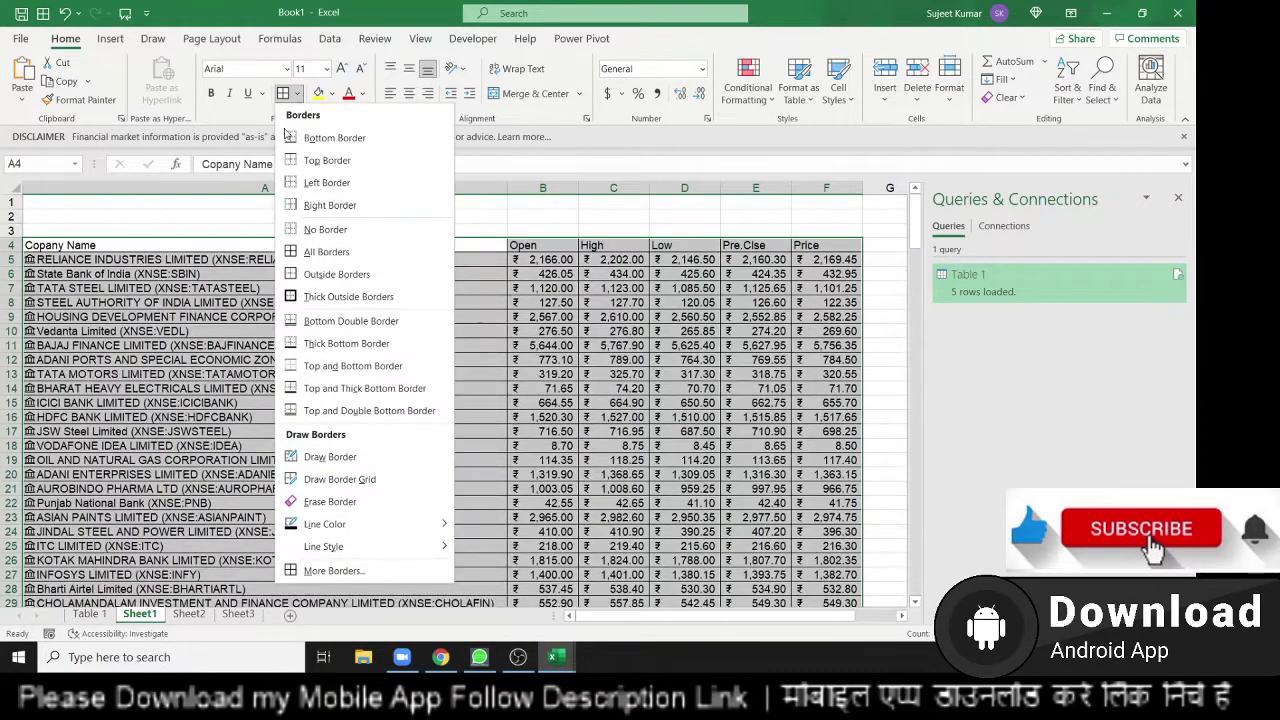
click(303, 252)
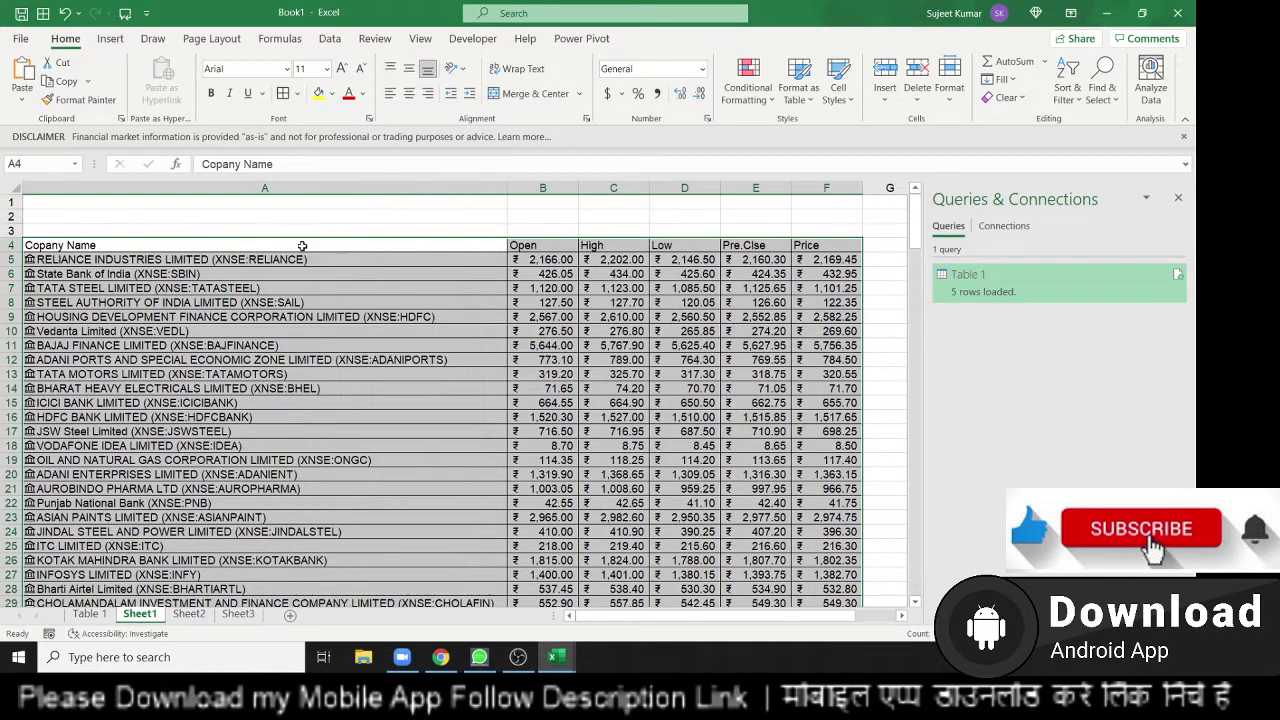
Fill the header row A4:F4 with yellow
click(222, 250)
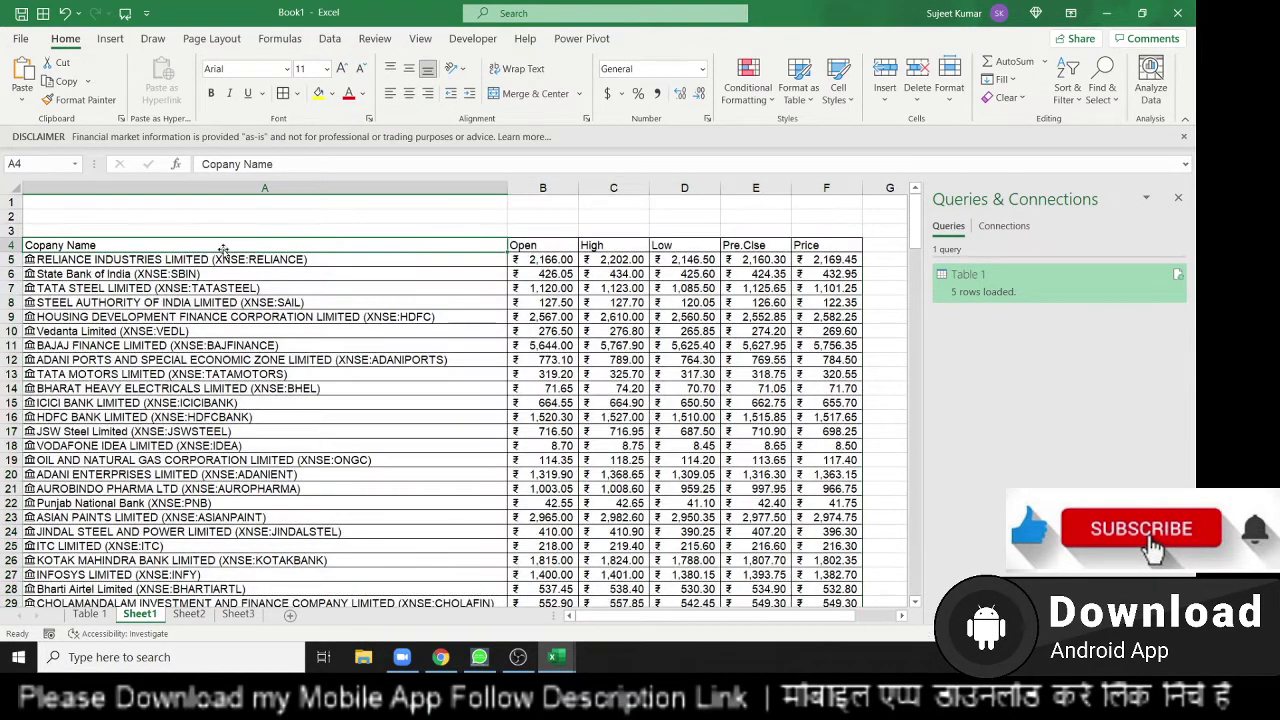
key(ctrl+shift+Right)
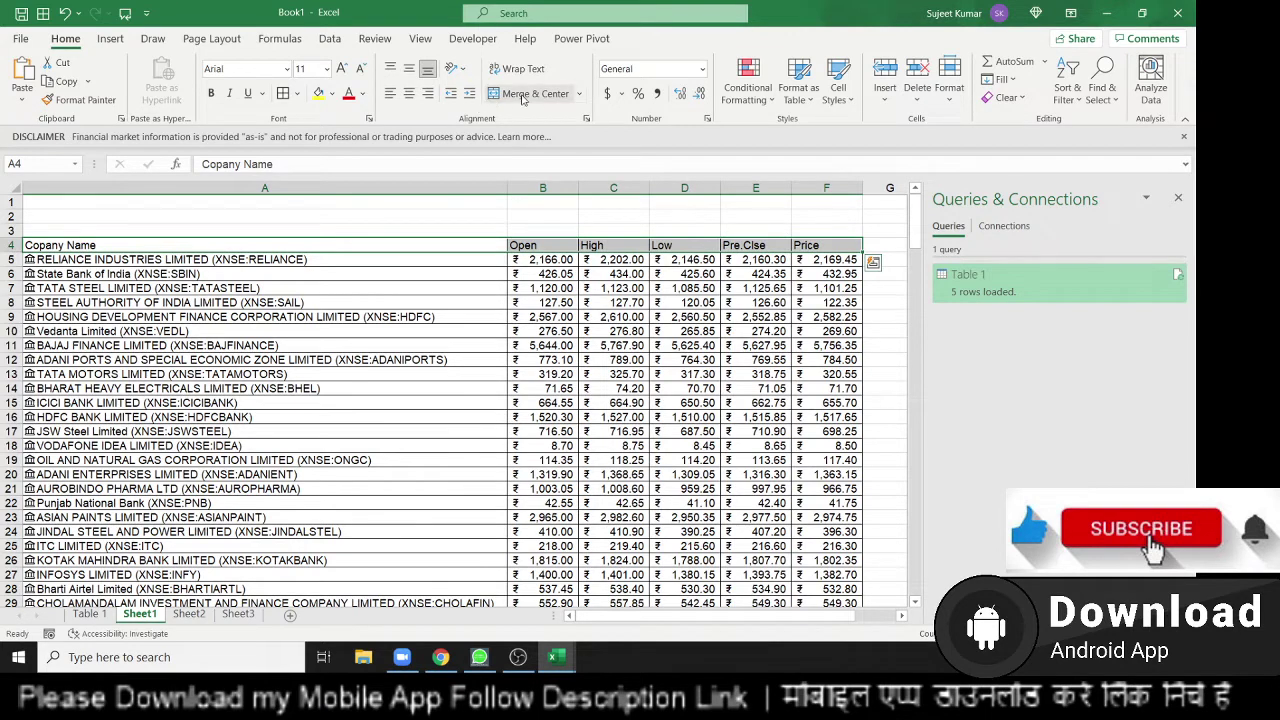
click(318, 93)
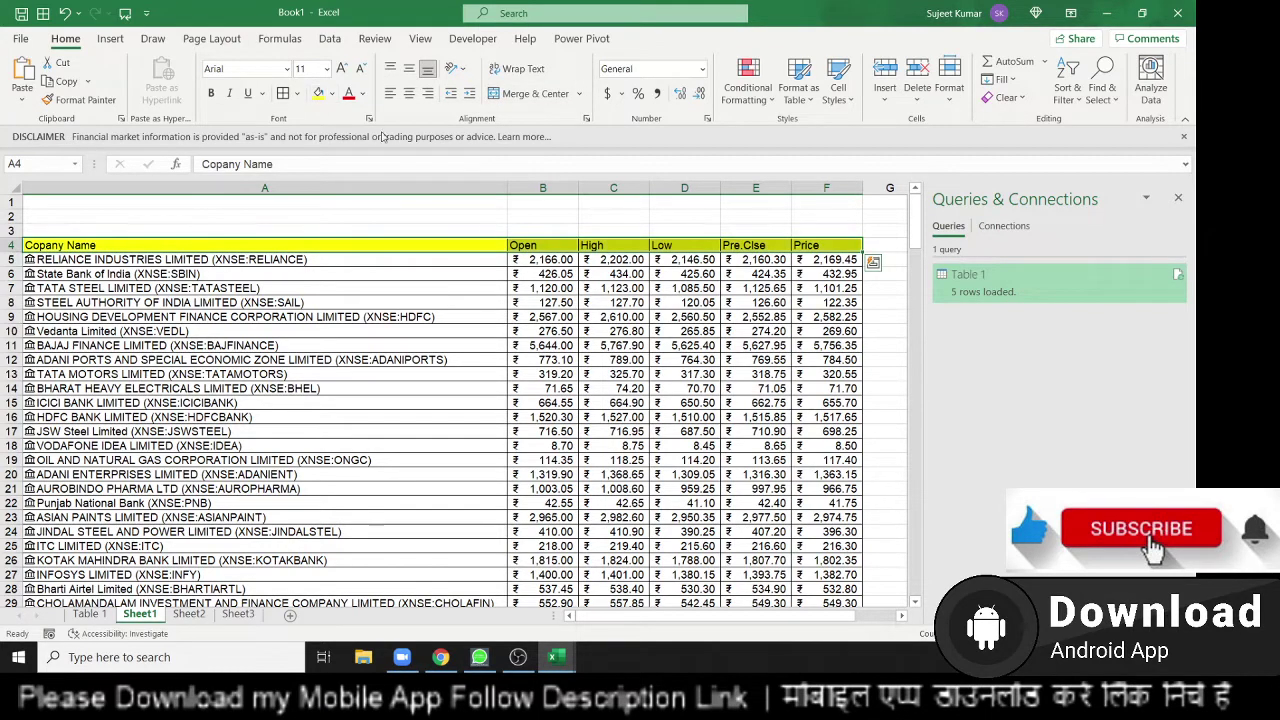
click(582, 300)
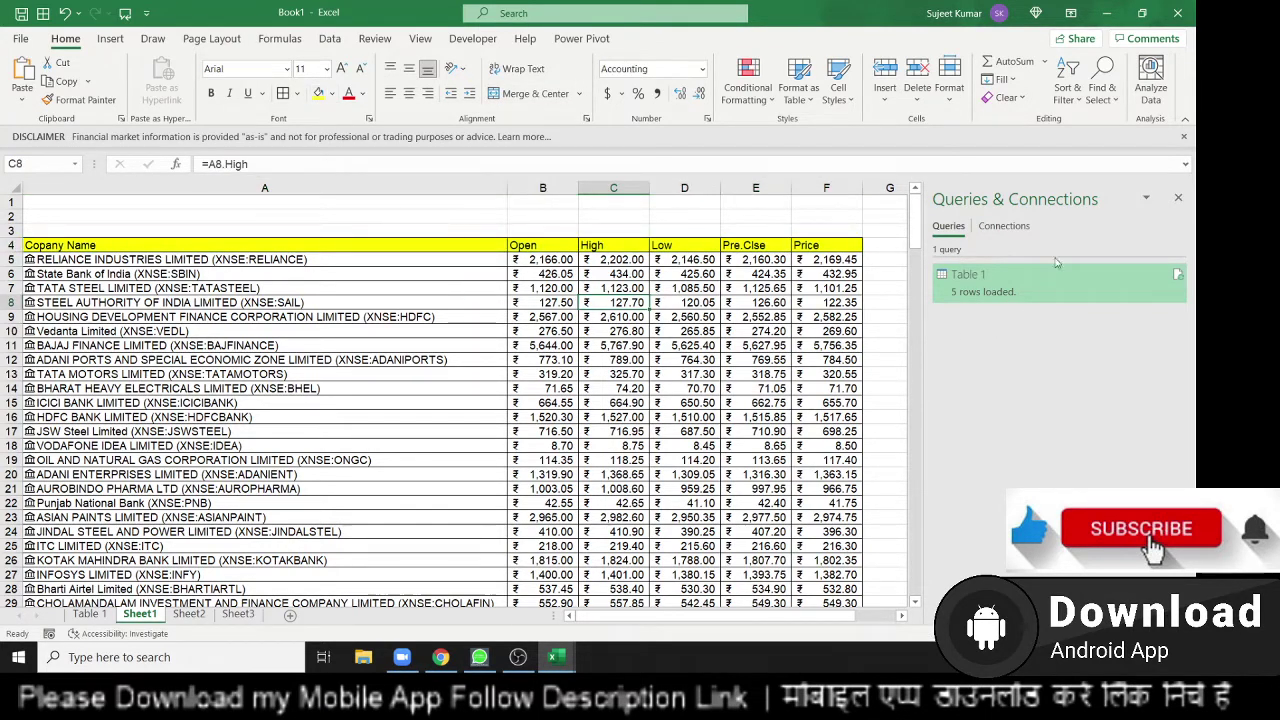
Close the Queries & Connections pane and inspect the linked price values in the table
click(1175, 197)
click(542, 272)
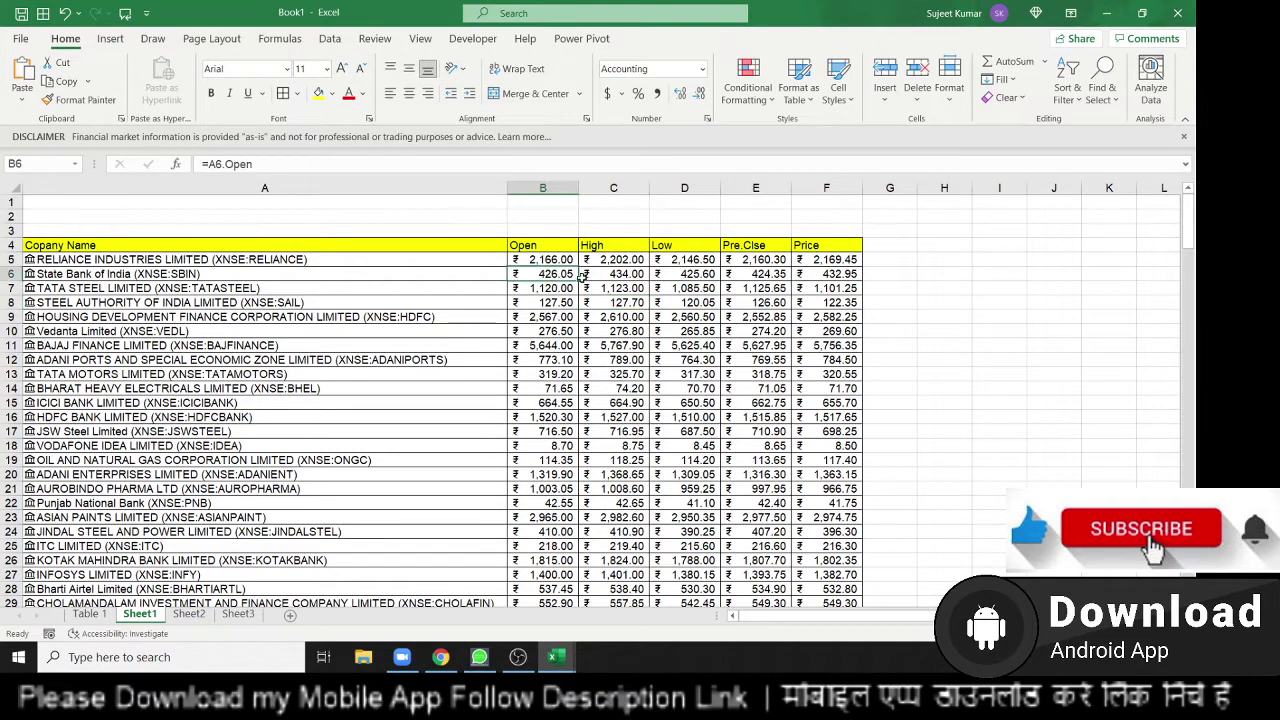
click(605, 258)
click(182, 248)
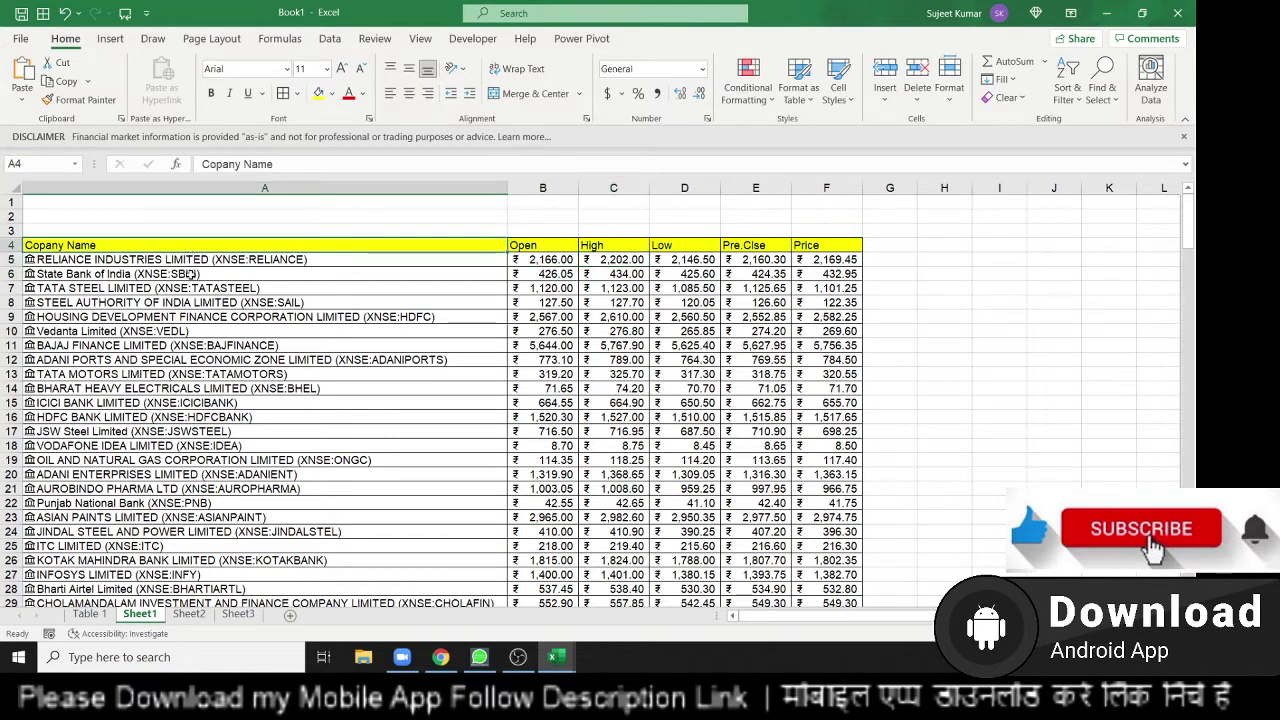
click(190, 274)
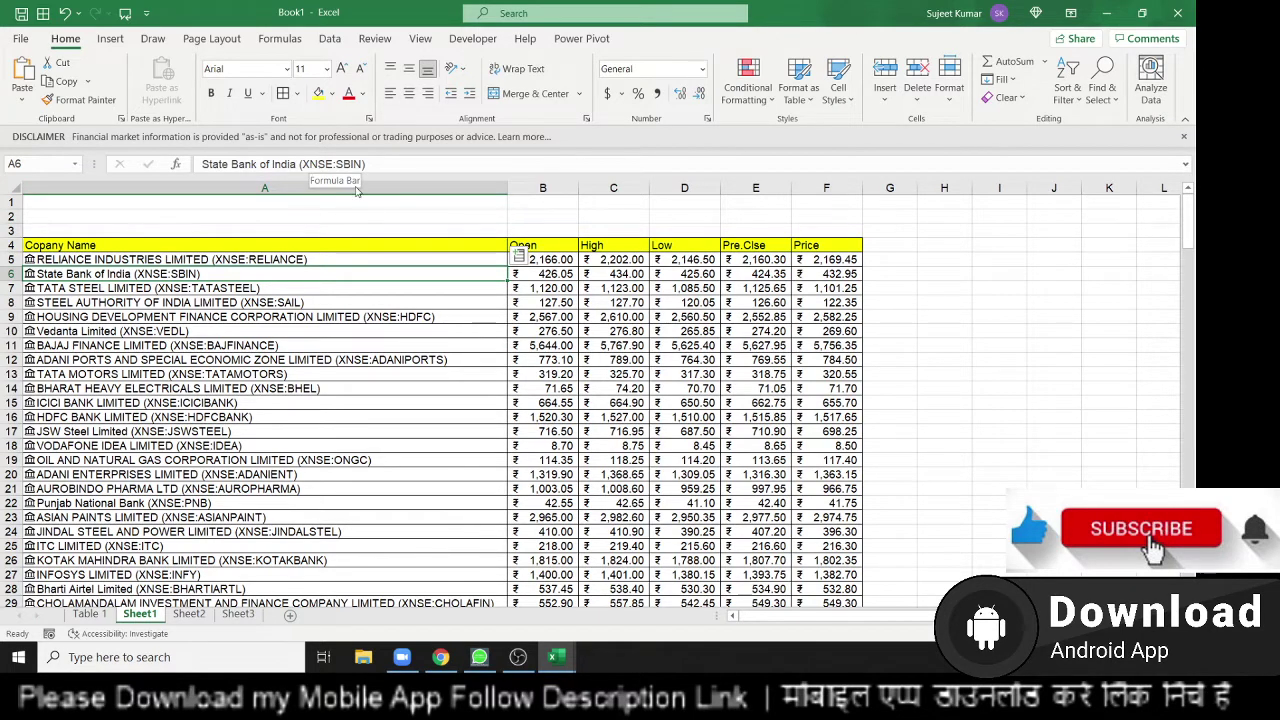
click(600, 302)
click(662, 302)
click(659, 331)
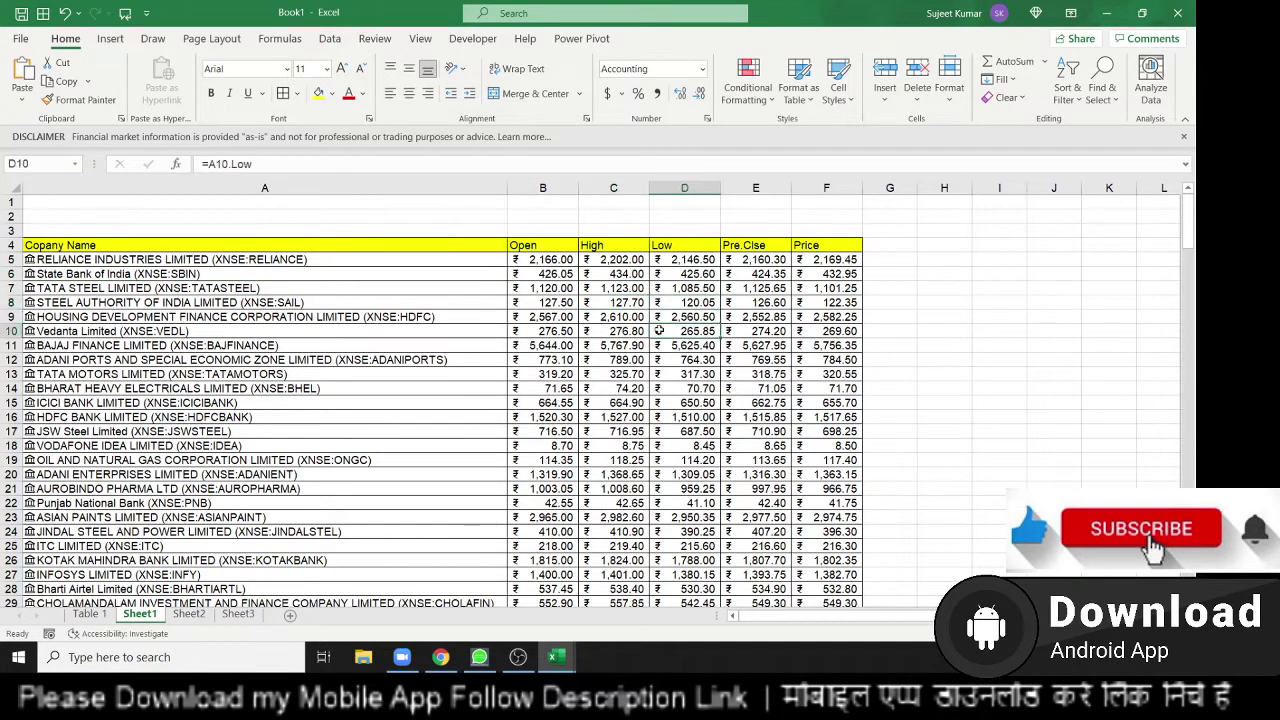
click(600, 331)
Check the right-click options for cells C10 and B9, then move to the Data tab
right_click(590, 331)
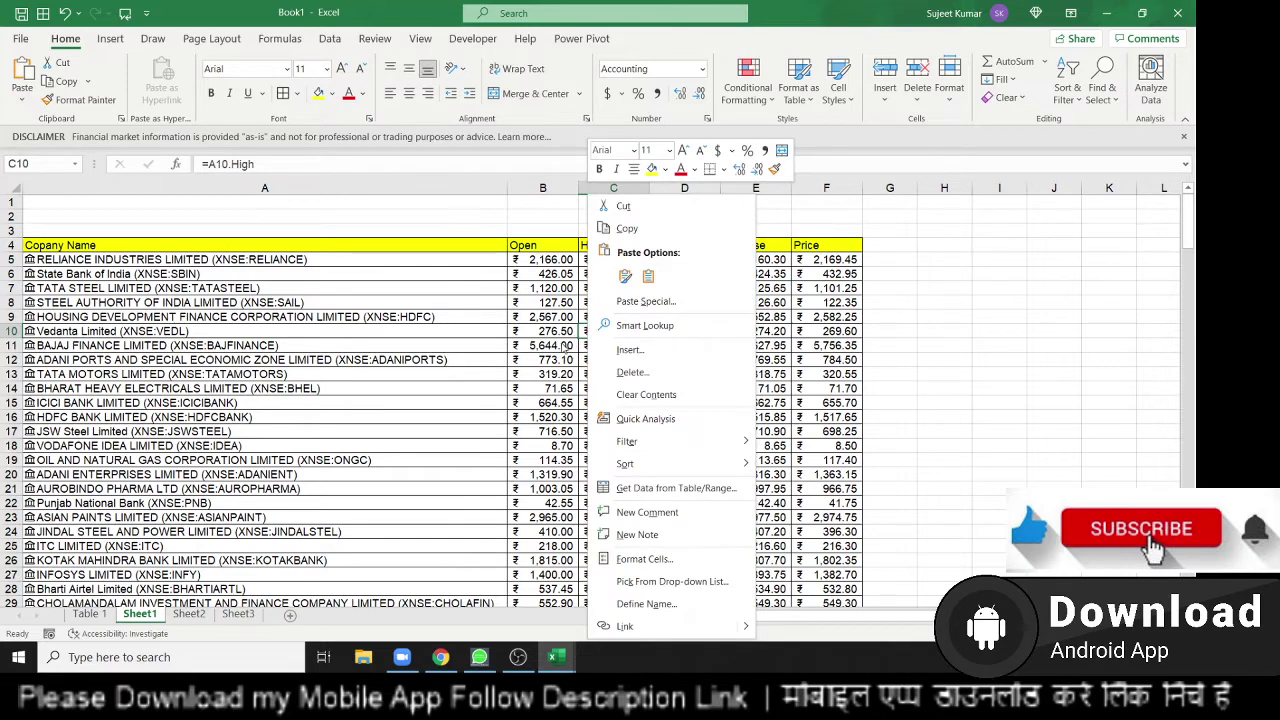
key(Escape)
right_click(529, 320)
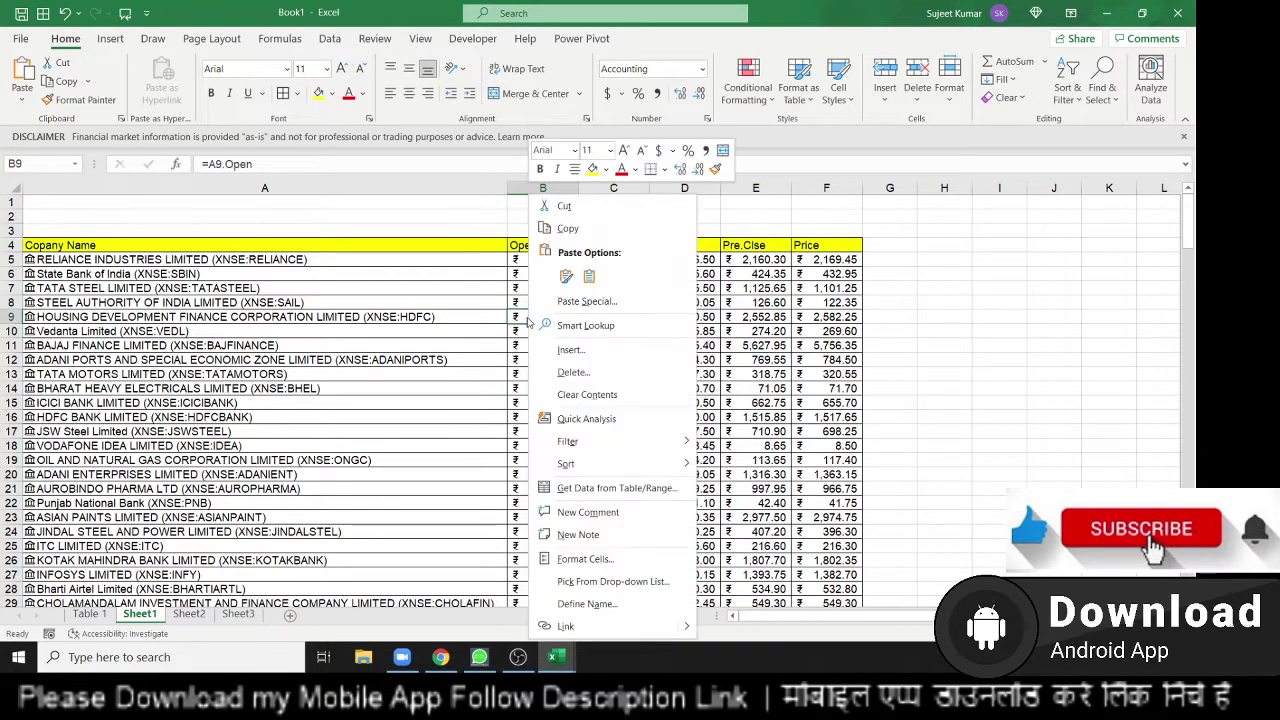
key(Escape)
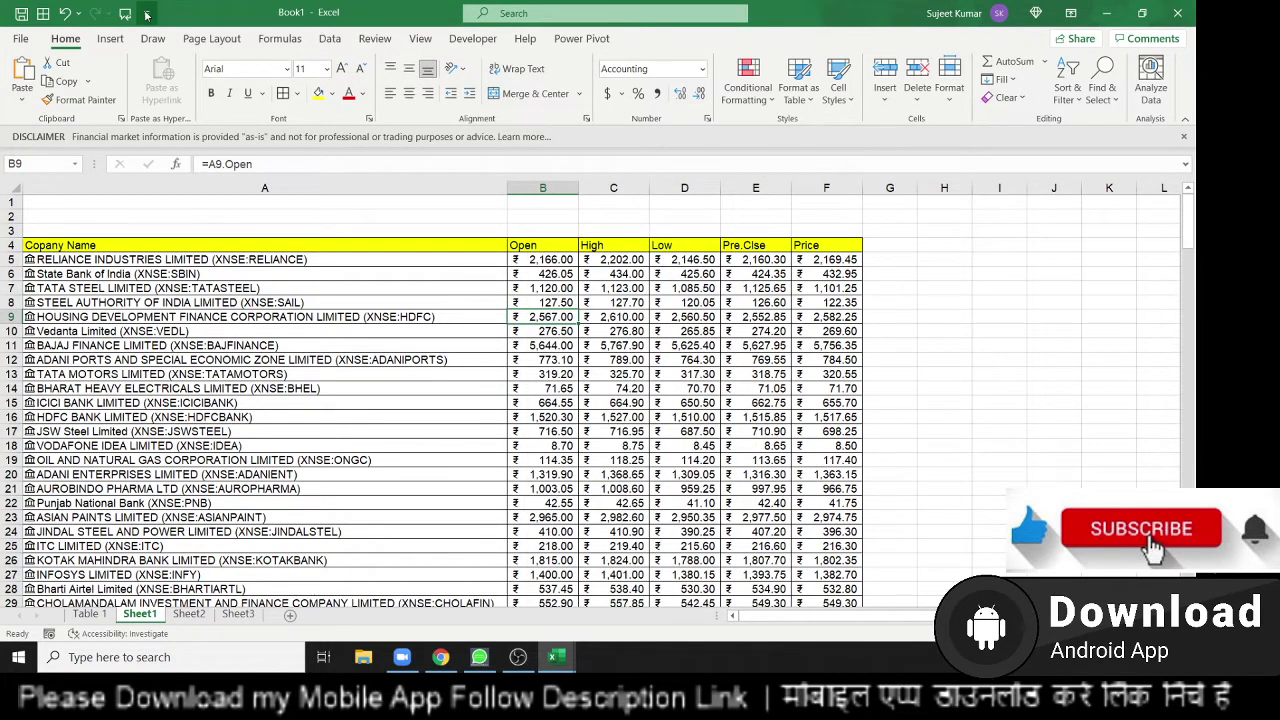
click(330, 38)
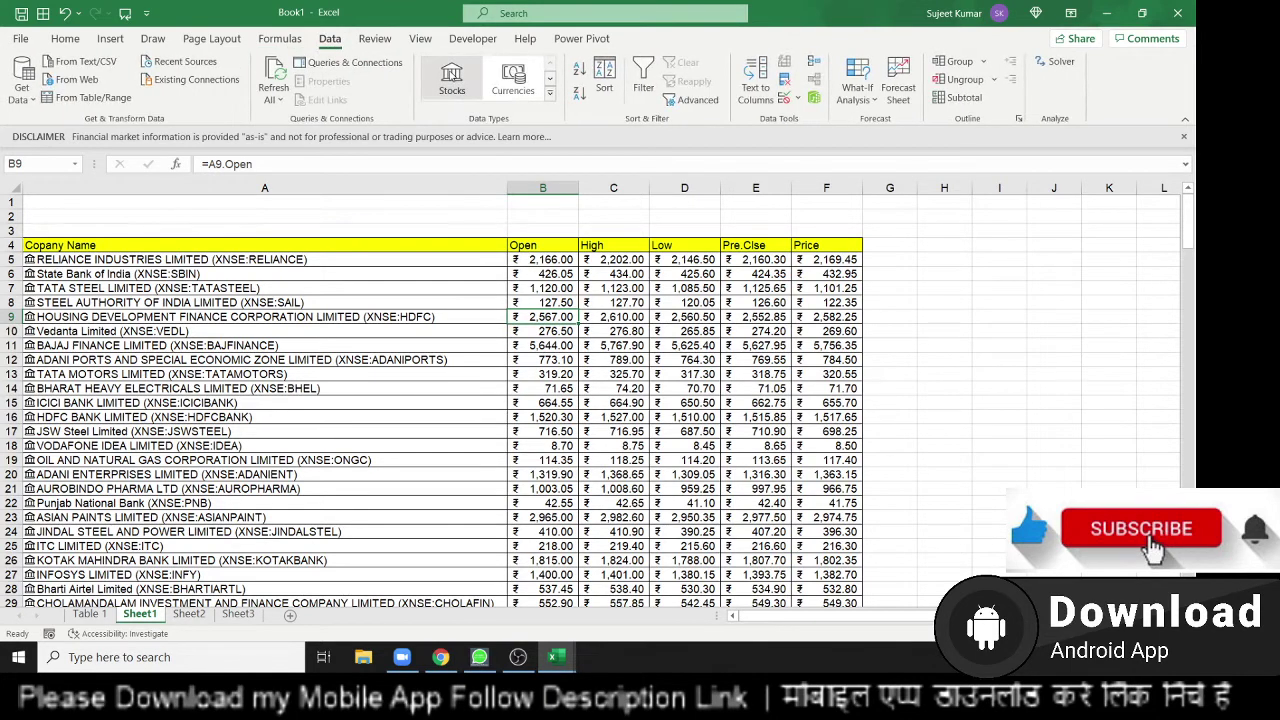
click(452, 78)
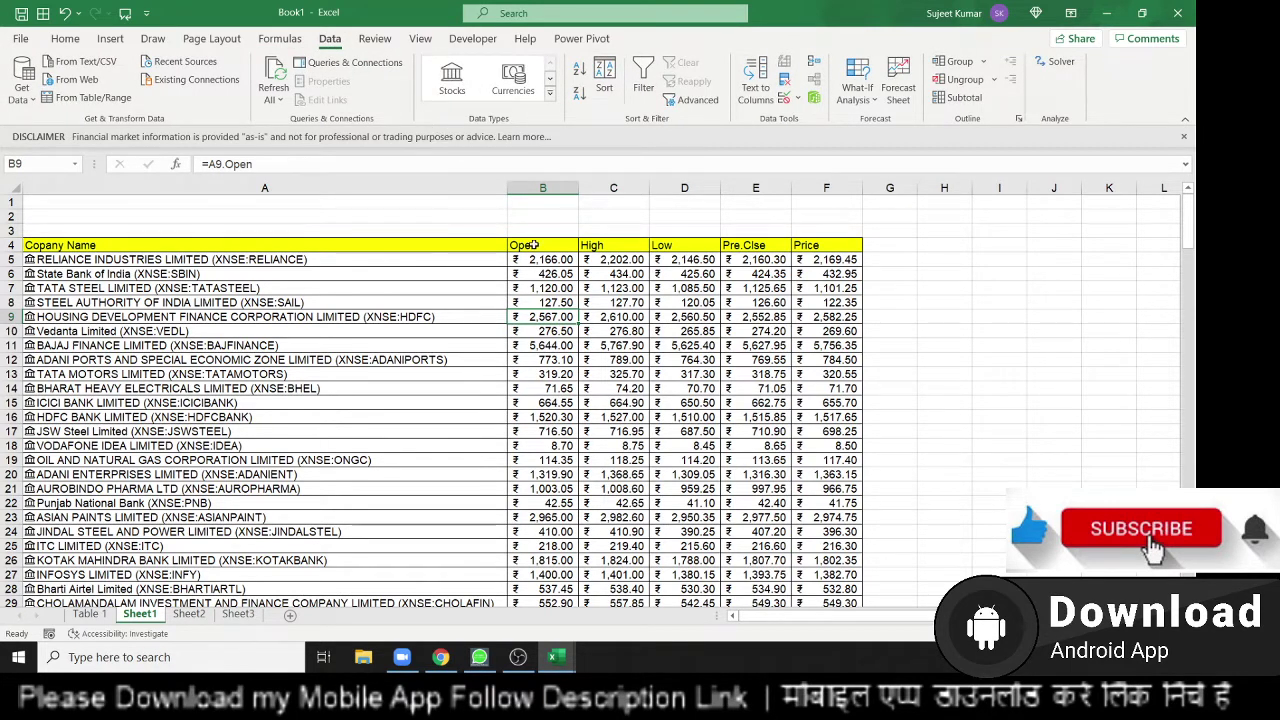
click(568, 289)
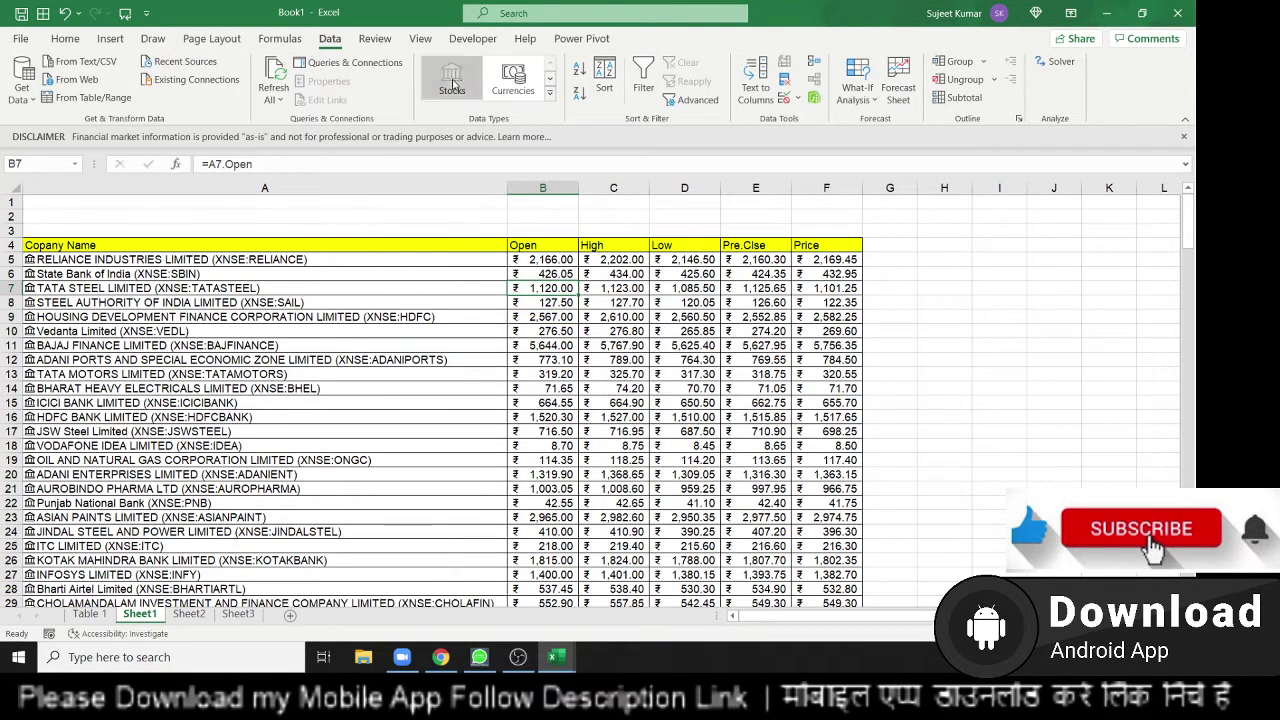
key(Down)
key(Left)
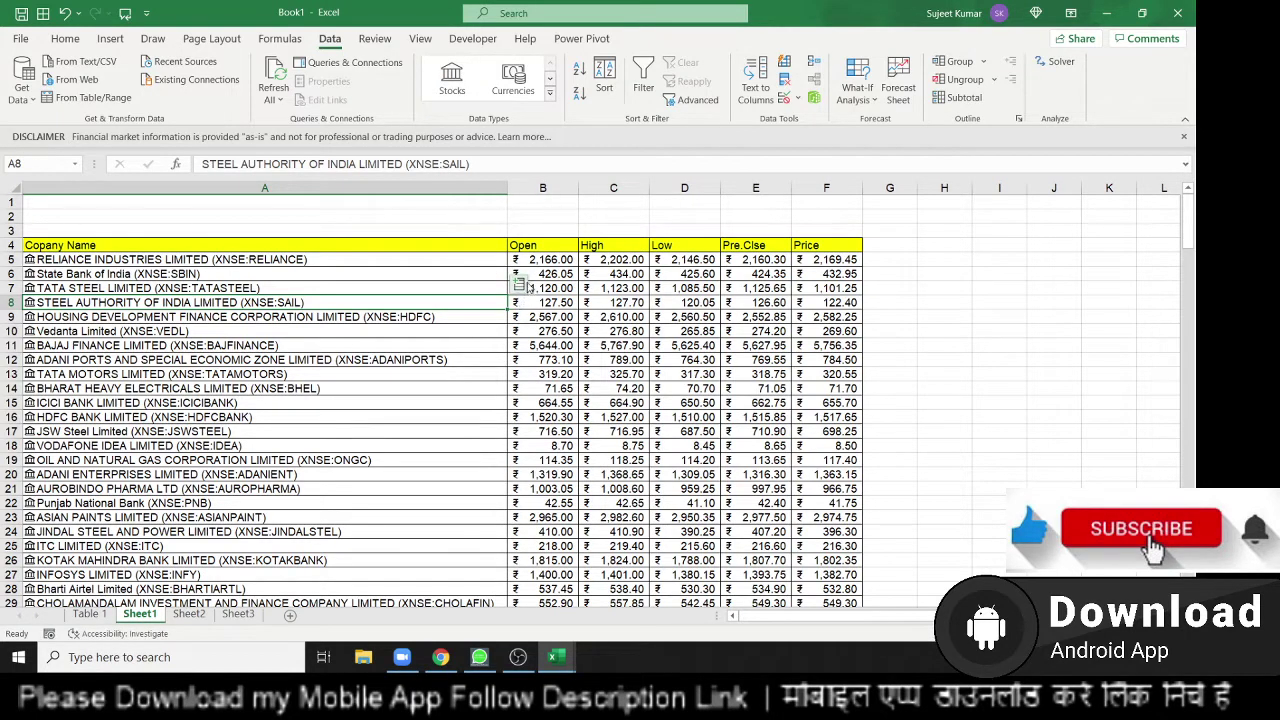
click(519, 287)
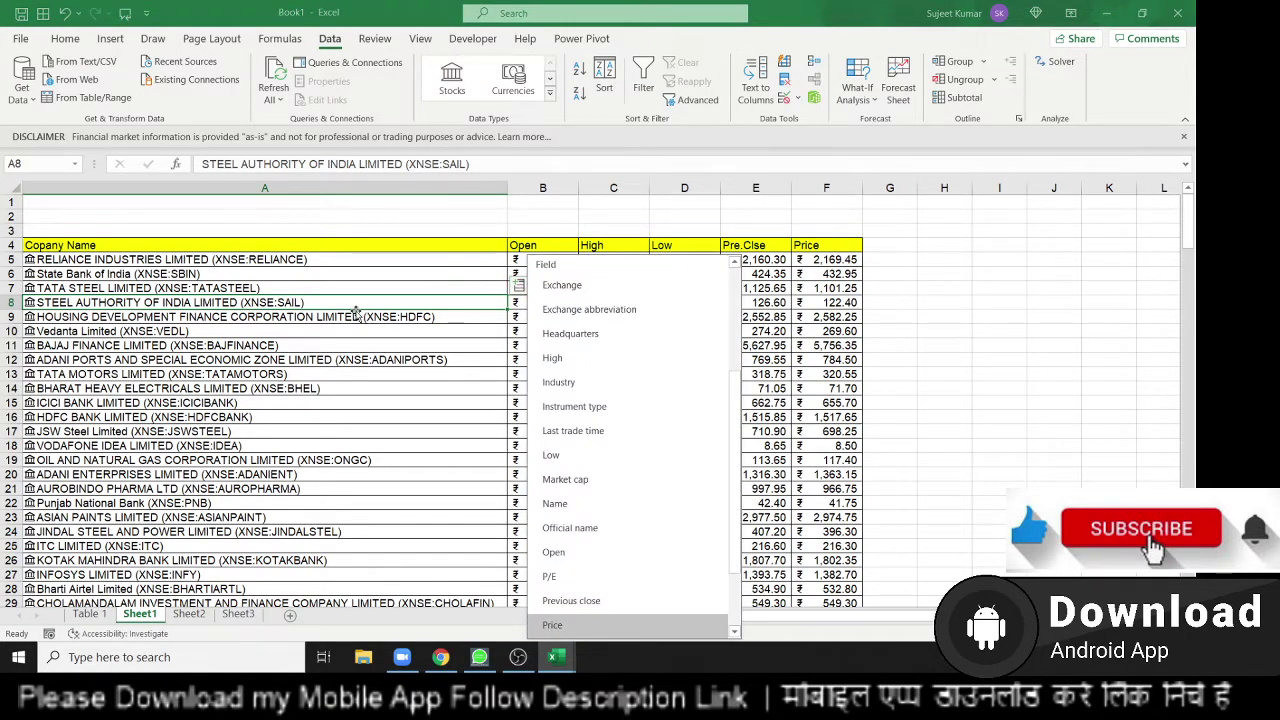
scroll(552, 385, up, 1)
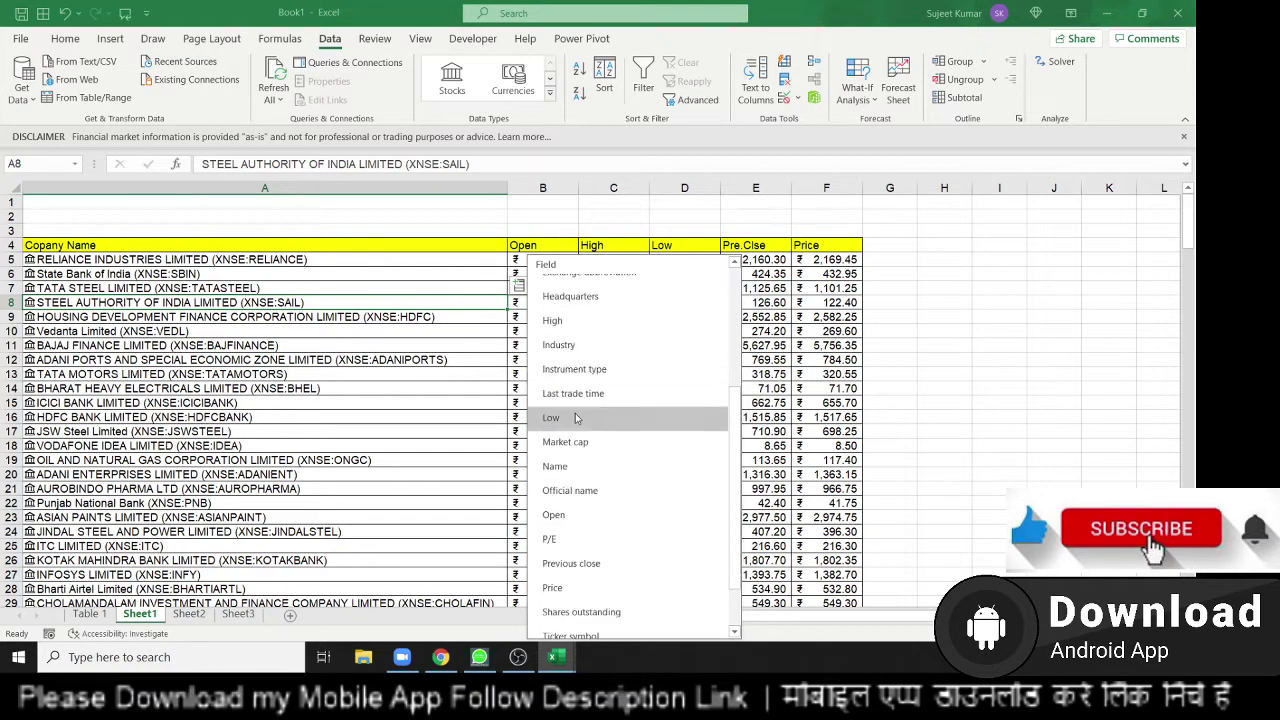
scroll(577, 419, up, 2)
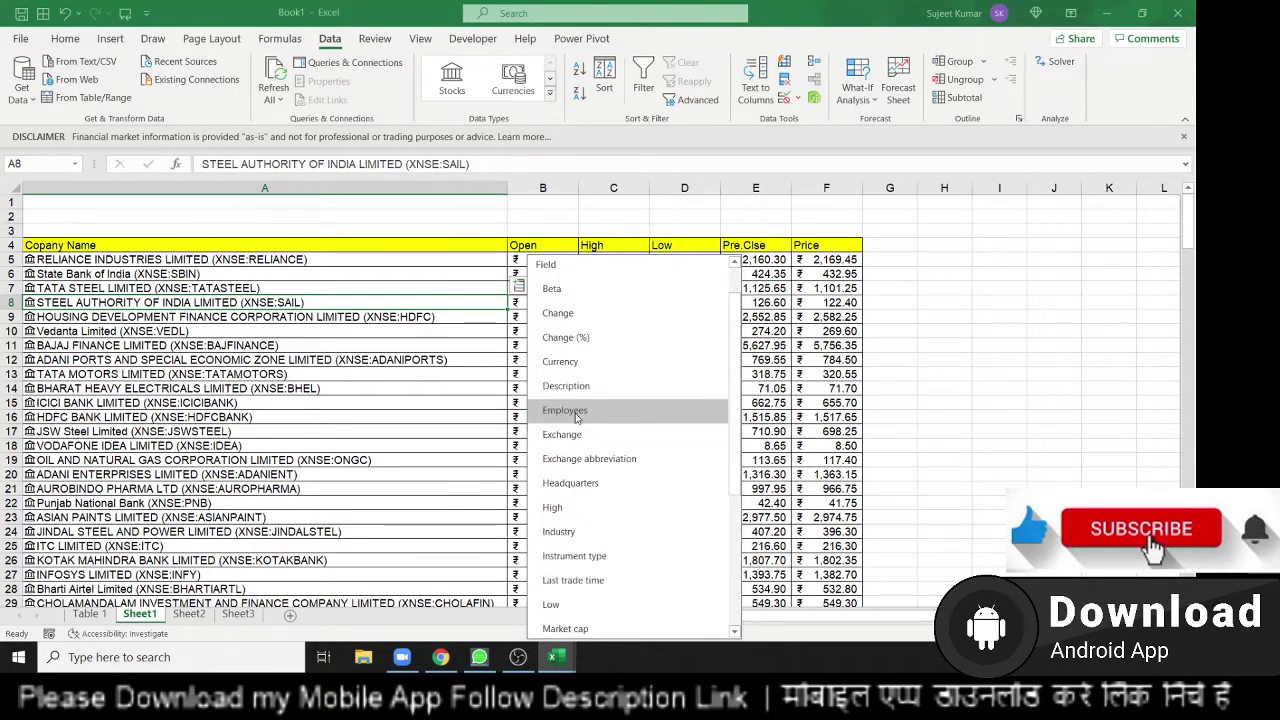
scroll(577, 419, up, 1)
click(344, 346)
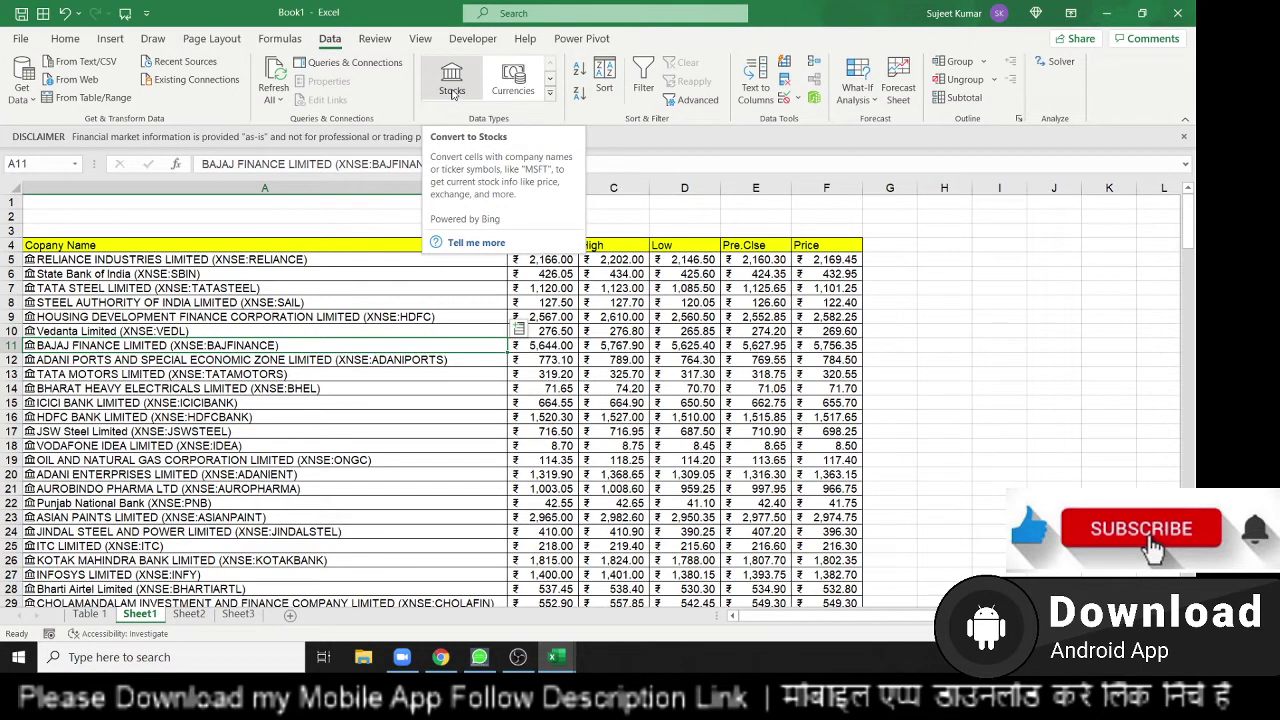
click(470, 246)
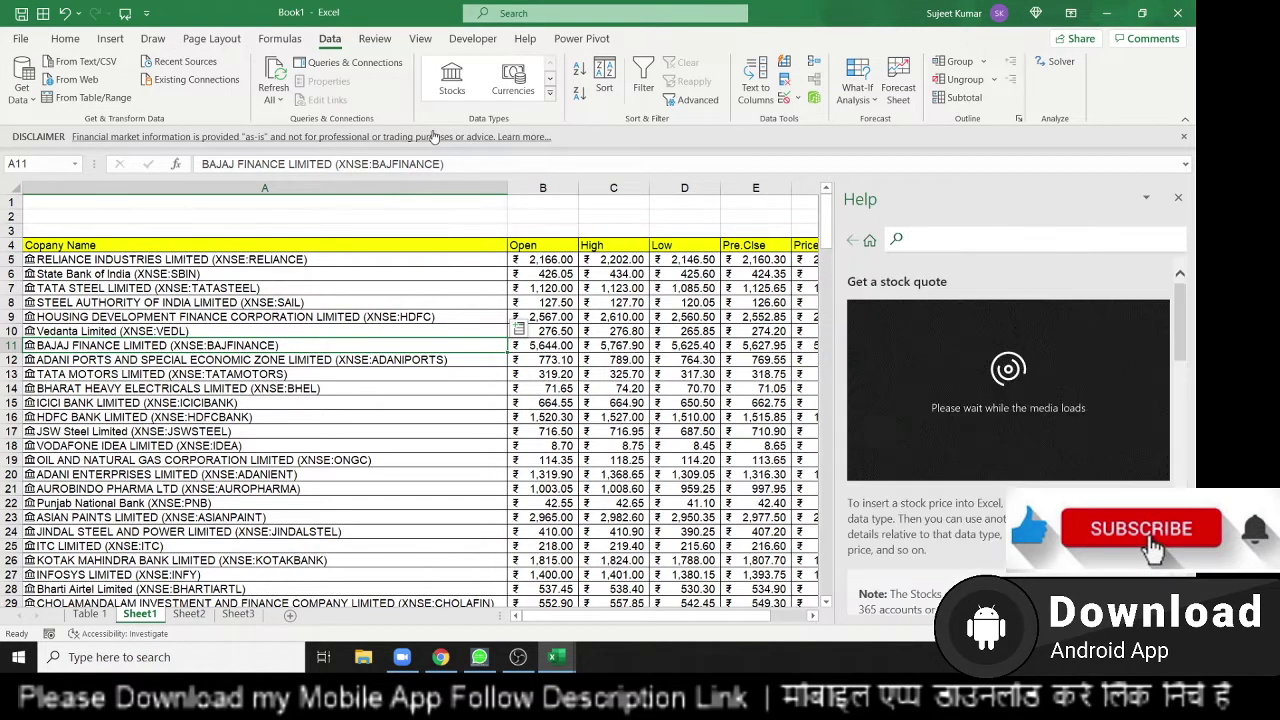
scroll(1105, 390, down, 4)
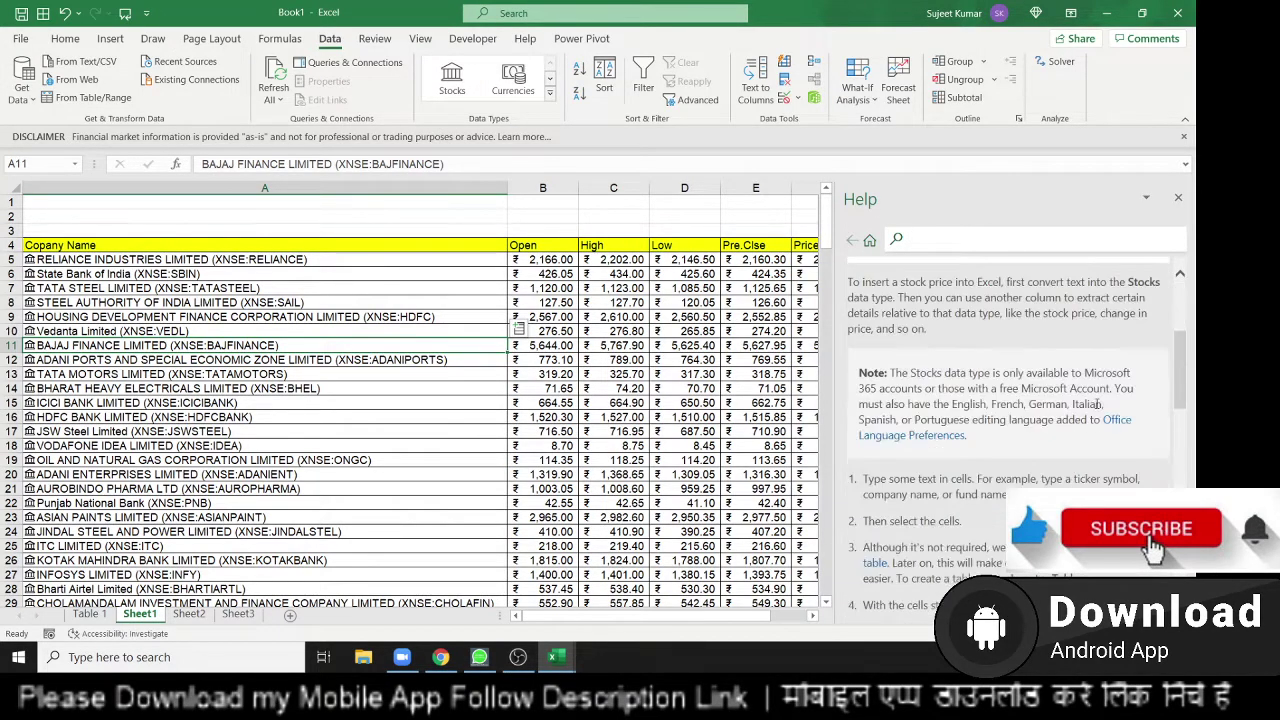
scroll(1100, 400, down, 3)
scroll(1095, 405, down, 3)
scroll(1092, 408, down, 3)
scroll(1090, 410, down, 3)
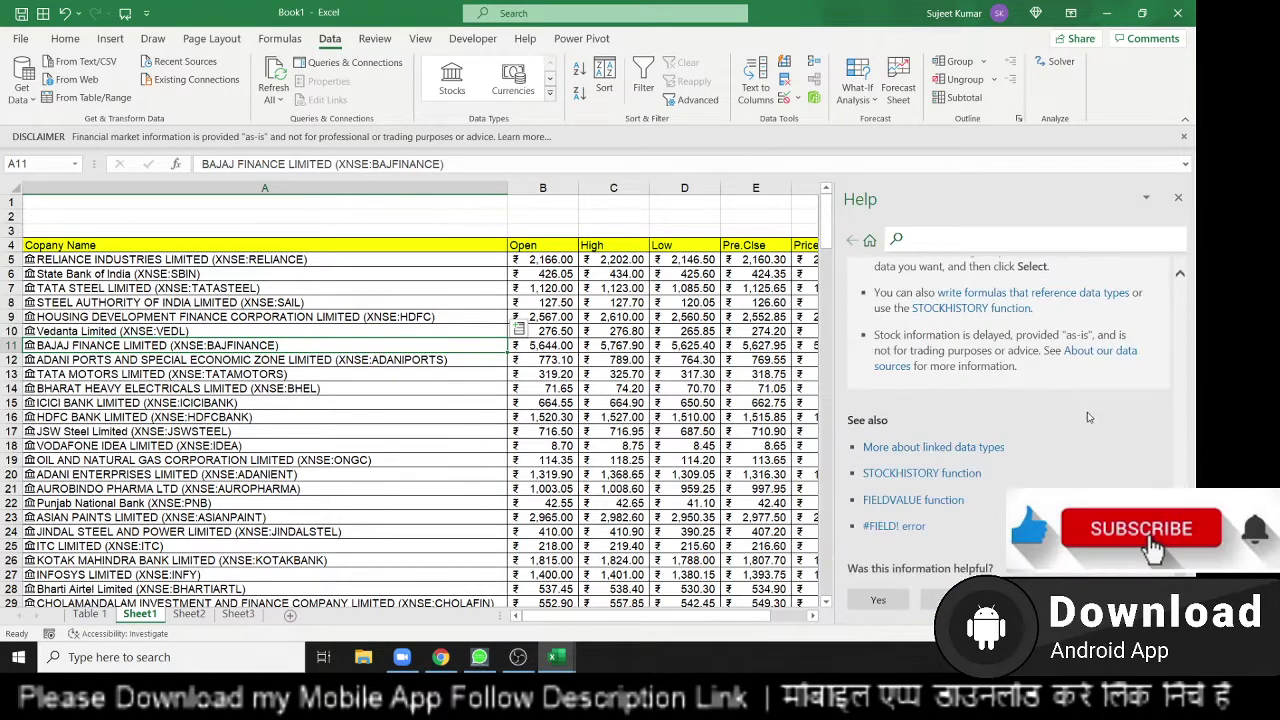
scroll(1087, 414, down, 1)
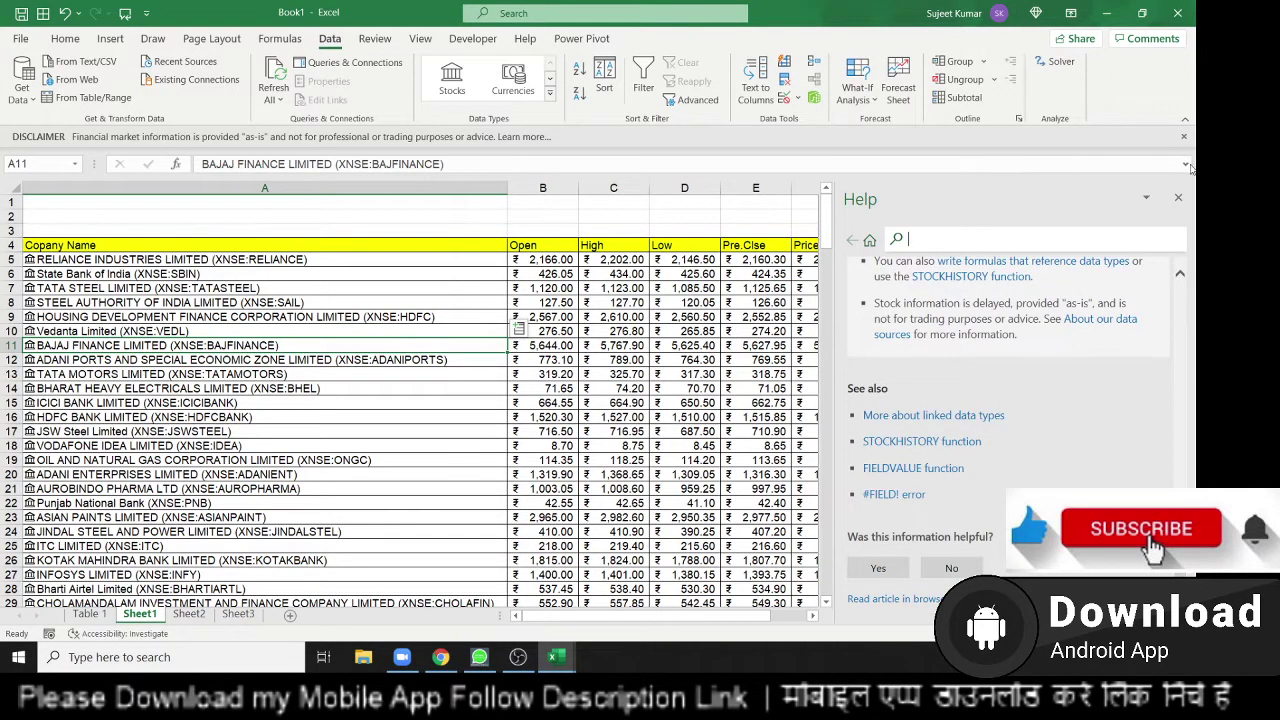
click(1178, 197)
click(756, 374)
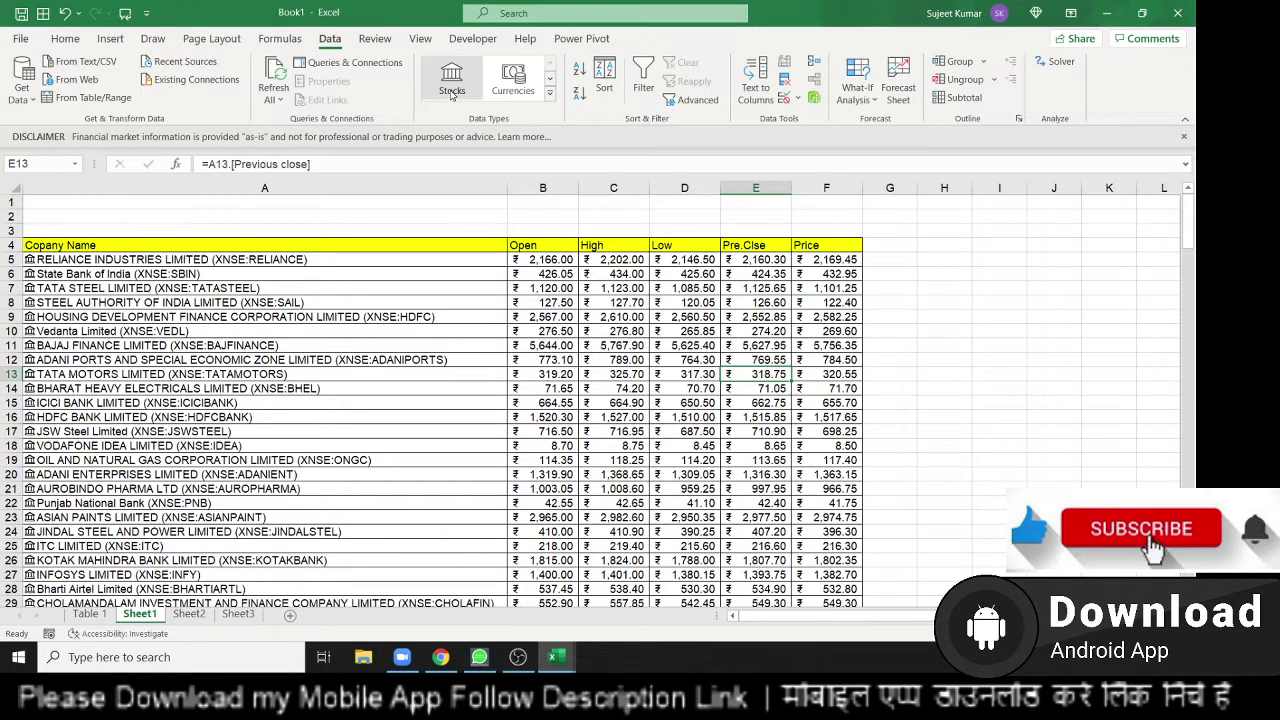
Reapply Stocks from ADANI PORTS cell A12 and run Calculate Now, updating its Price to 785.75
scroll(205, 343, down, 3)
scroll(205, 343, down, 1)
scroll(205, 343, up, 4)
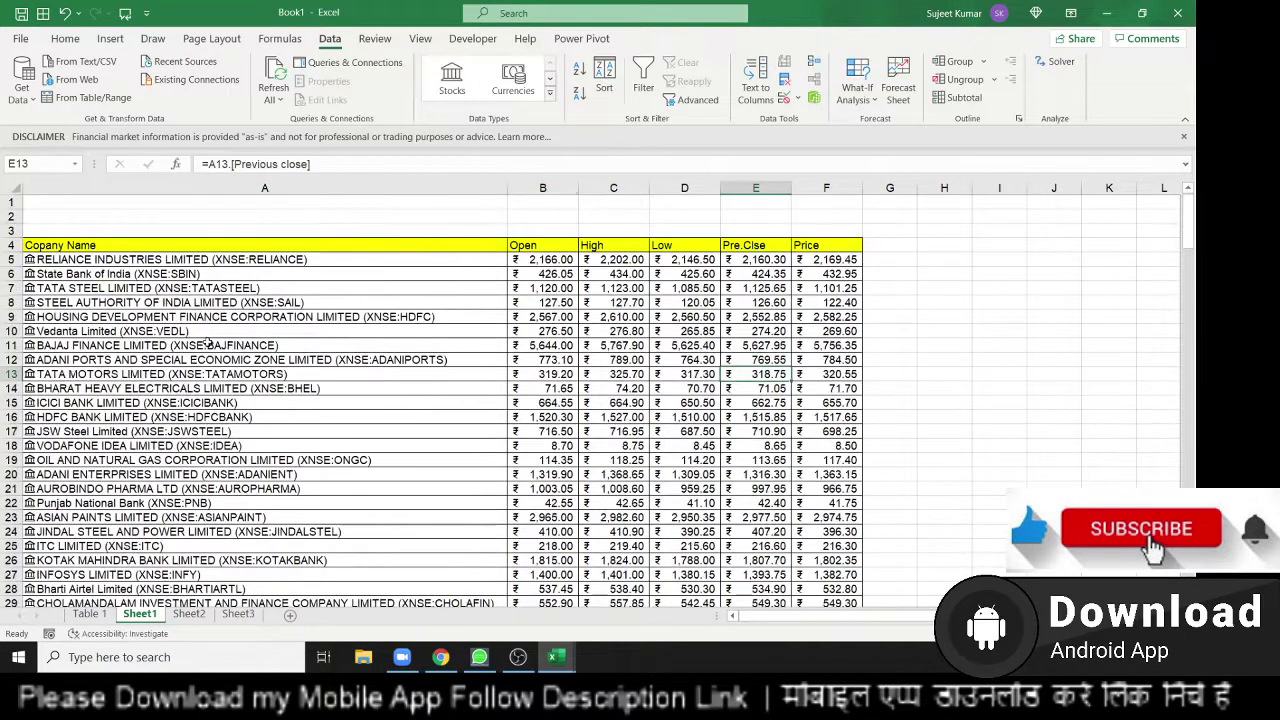
click(158, 355)
click(455, 72)
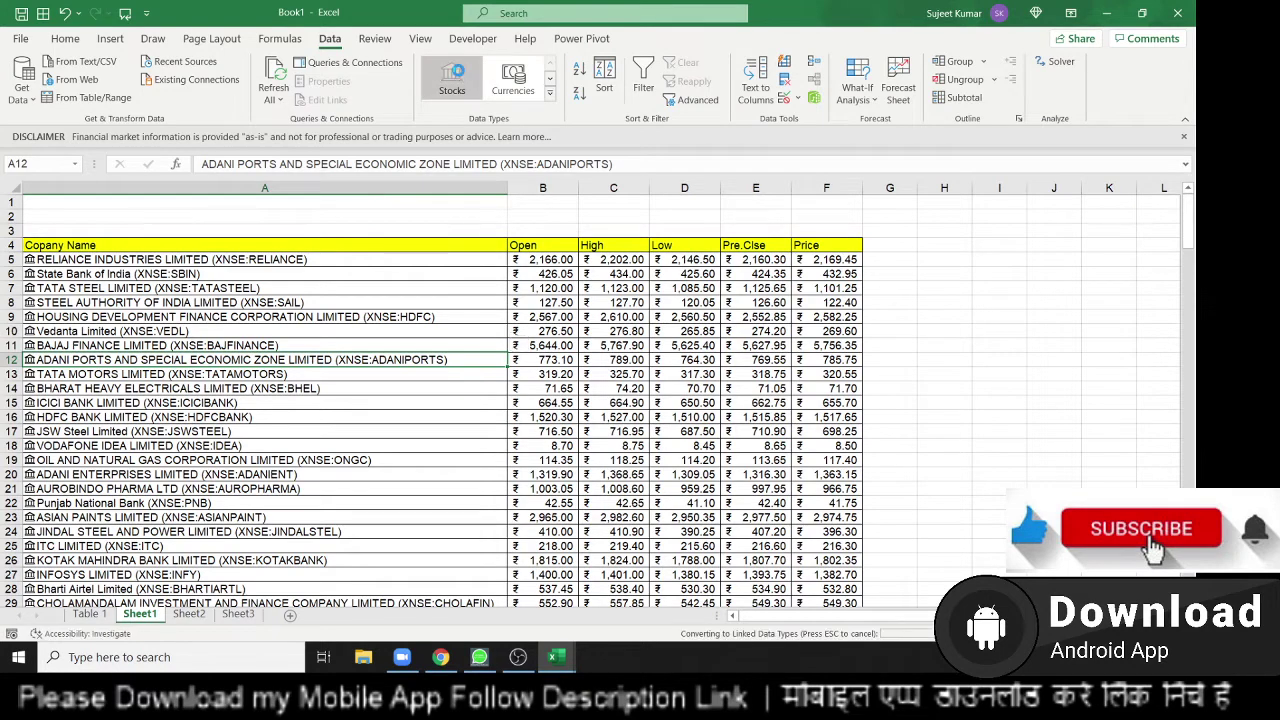
click(455, 75)
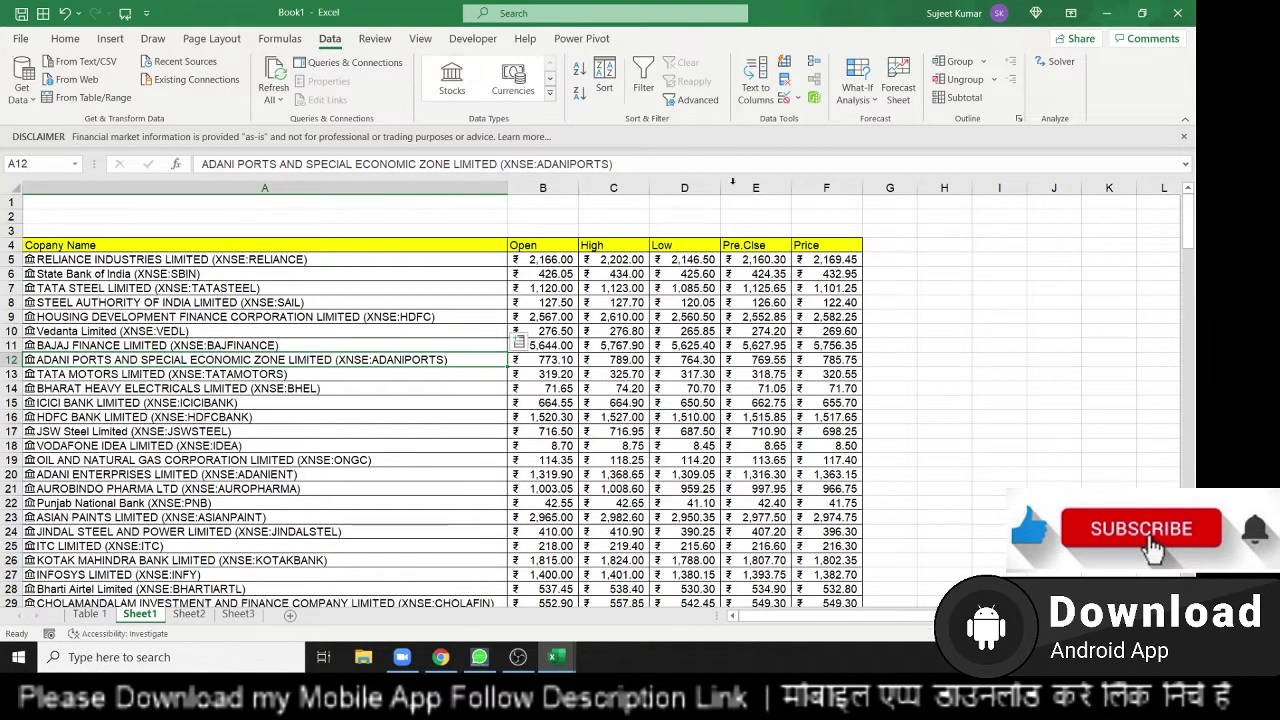
click(280, 38)
click(922, 73)
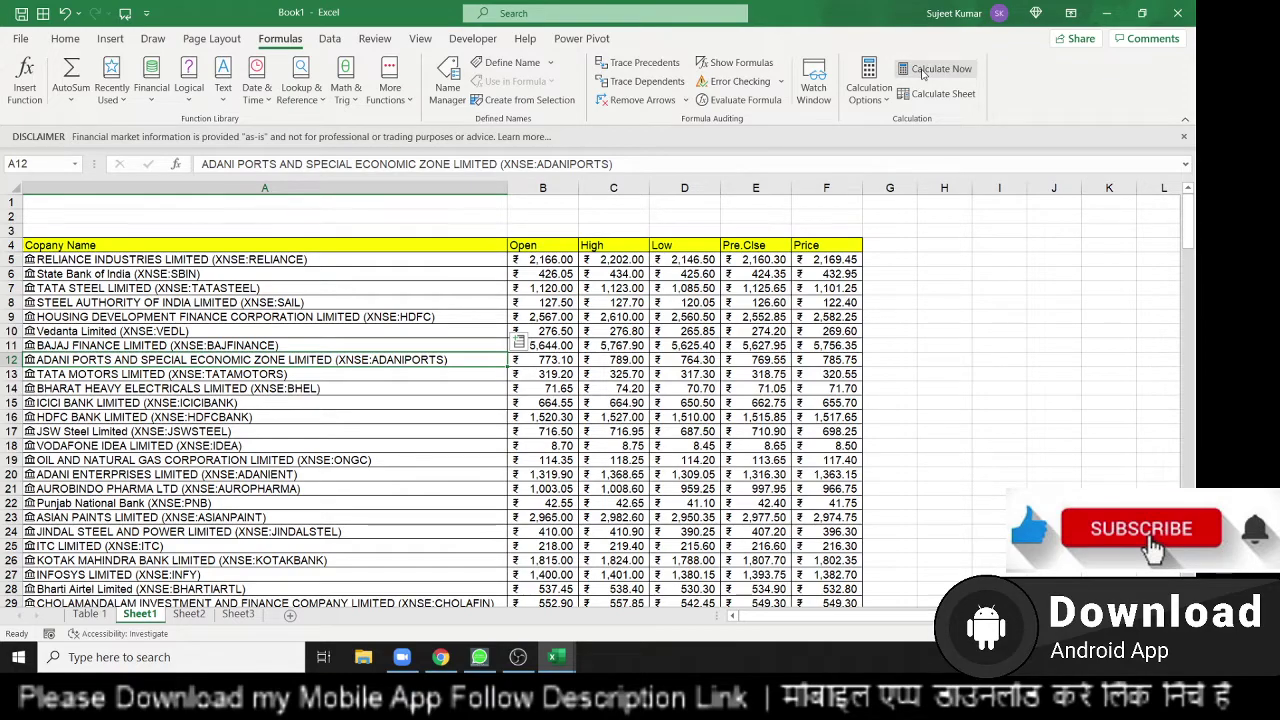
Browse the stock list, selecting the HOUSING DEVELOPMENT FINANCE Price value
key(Up)
key(Up)
key(Up)
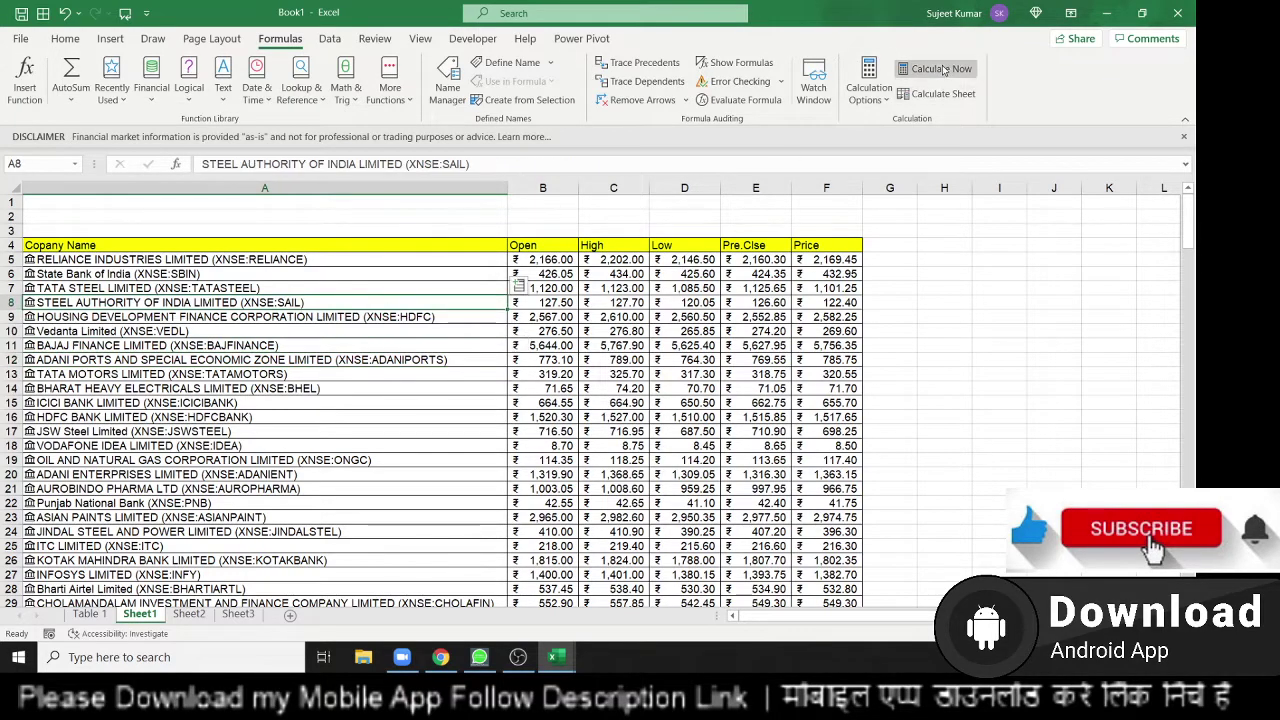
click(825, 315)
scroll(770, 403, down, 5)
scroll(771, 405, down, 1)
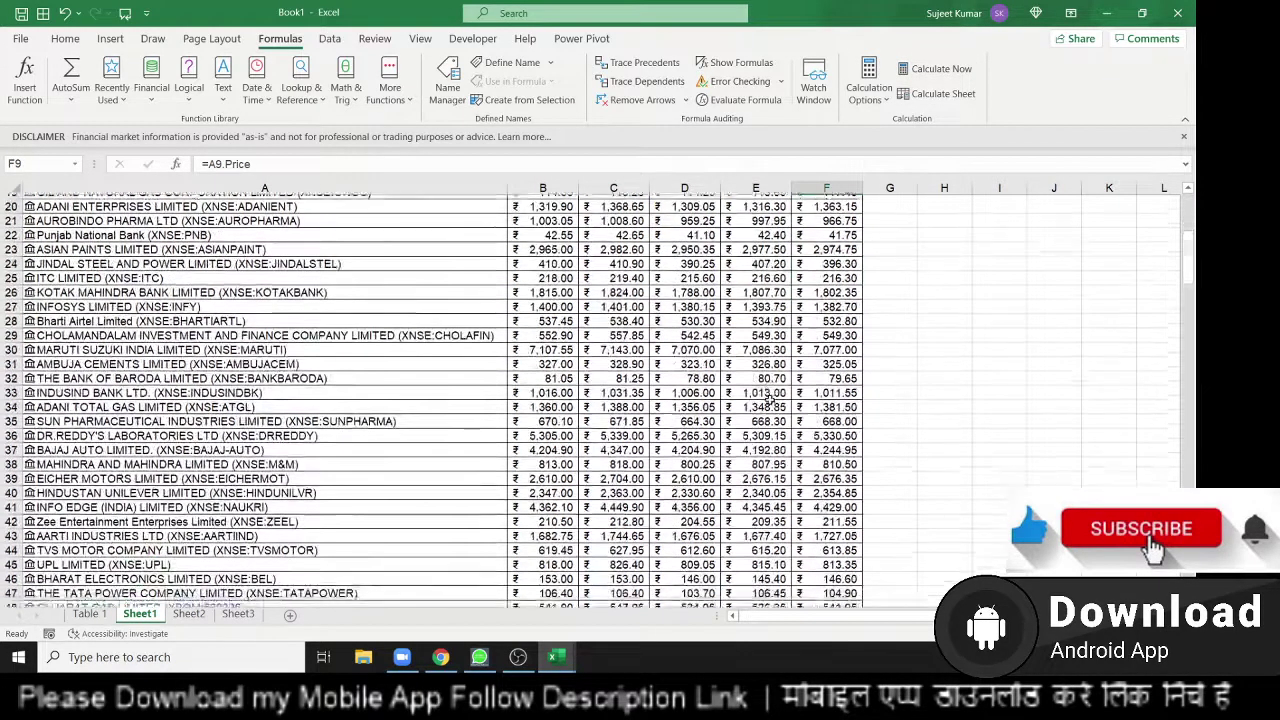
scroll(771, 400, down, 9)
scroll(771, 390, down, 7)
scroll(771, 380, down, 8)
scroll(770, 380, down, 11)
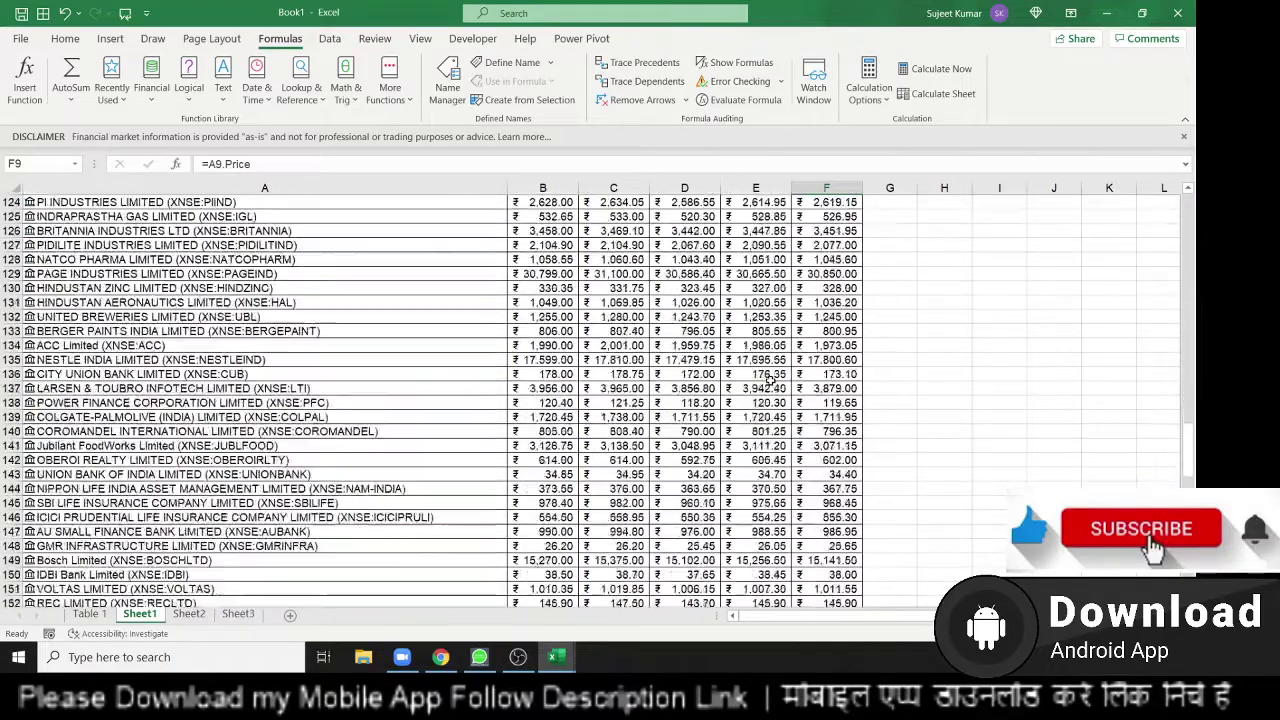
scroll(770, 380, up, 10)
scroll(770, 378, up, 10)
scroll(770, 378, up, 8)
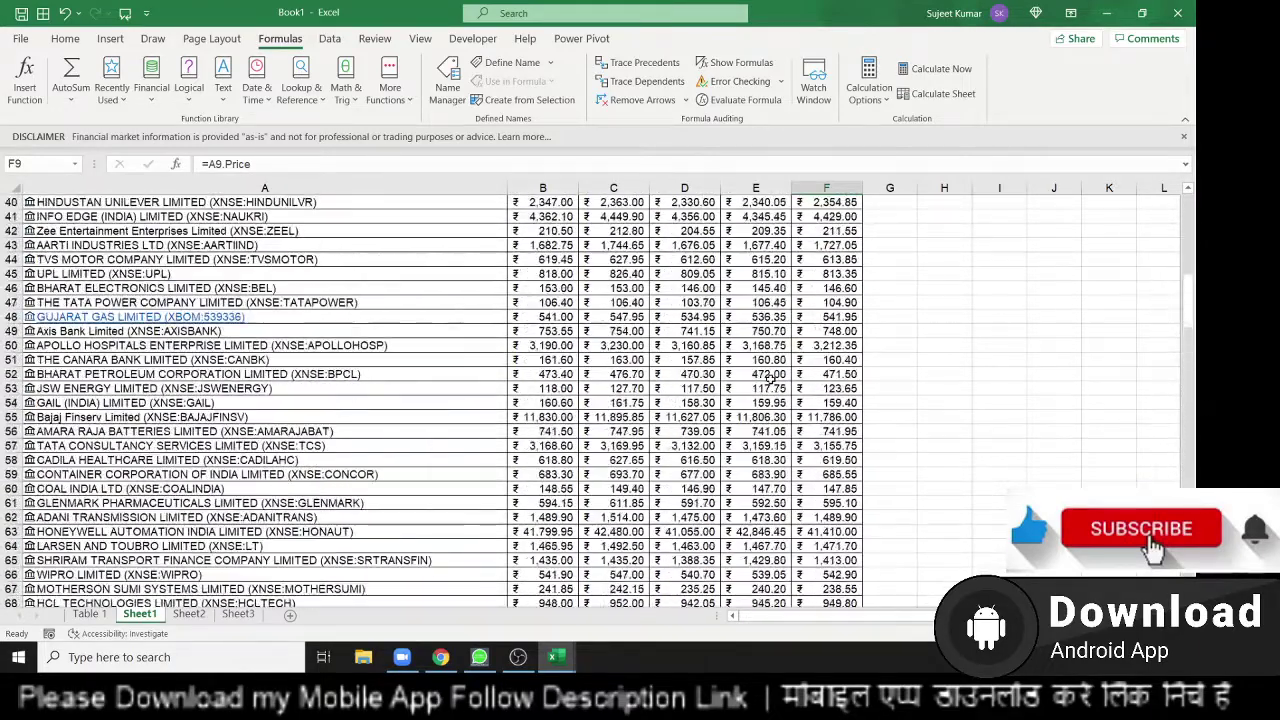
scroll(770, 378, up, 6)
Run the accessibility check, showing Default Sheet Names and Hard-to-read Text Contrast warnings
click(329, 38)
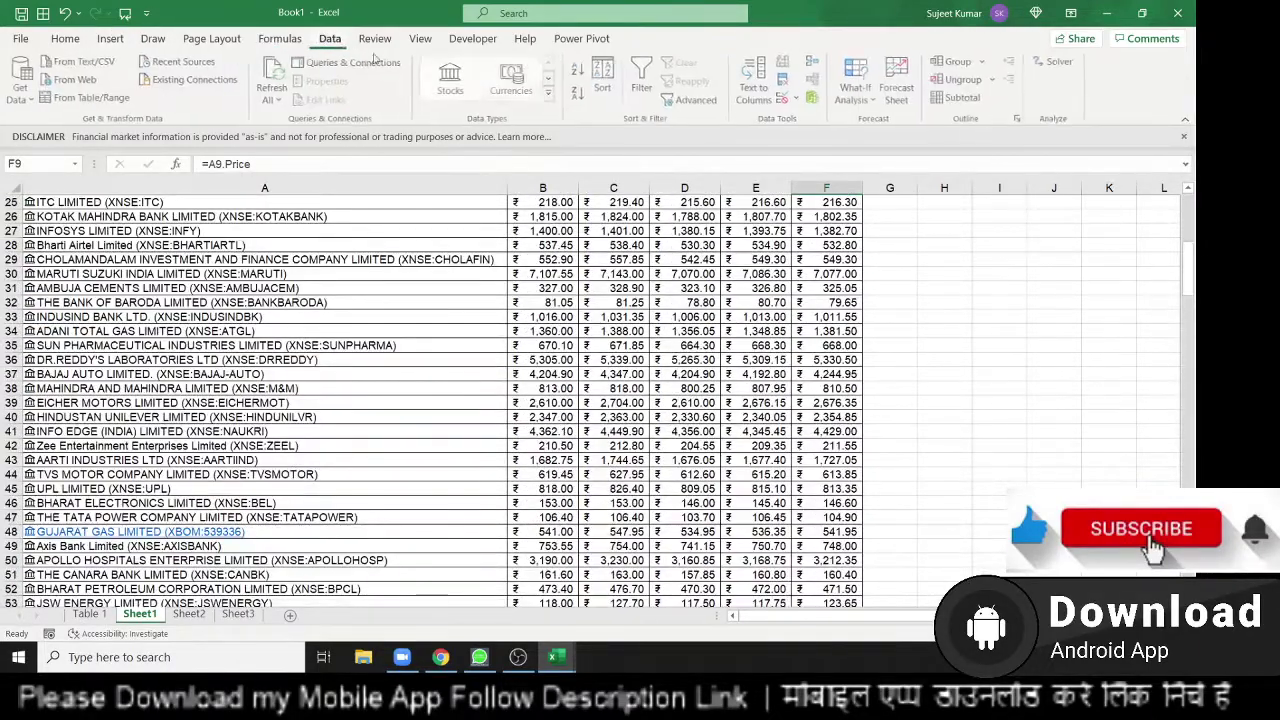
scroll(466, 90, up, 3)
scroll(466, 90, up, 5)
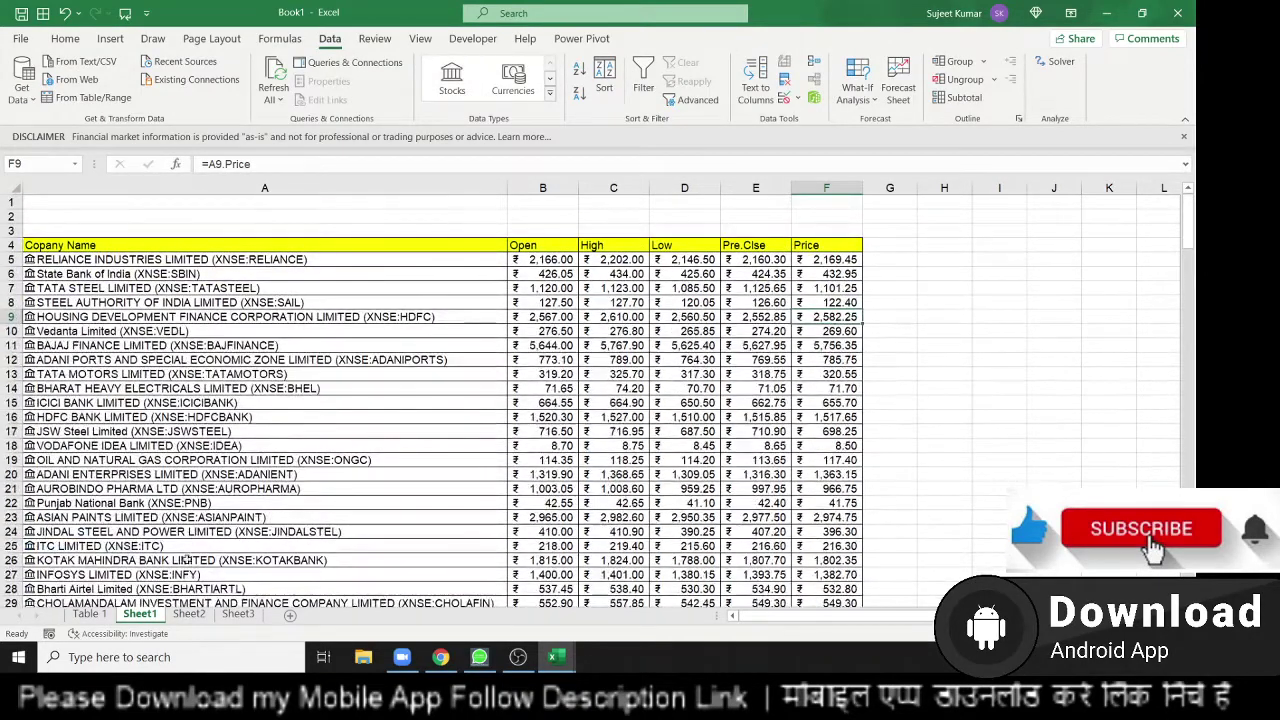
click(110, 633)
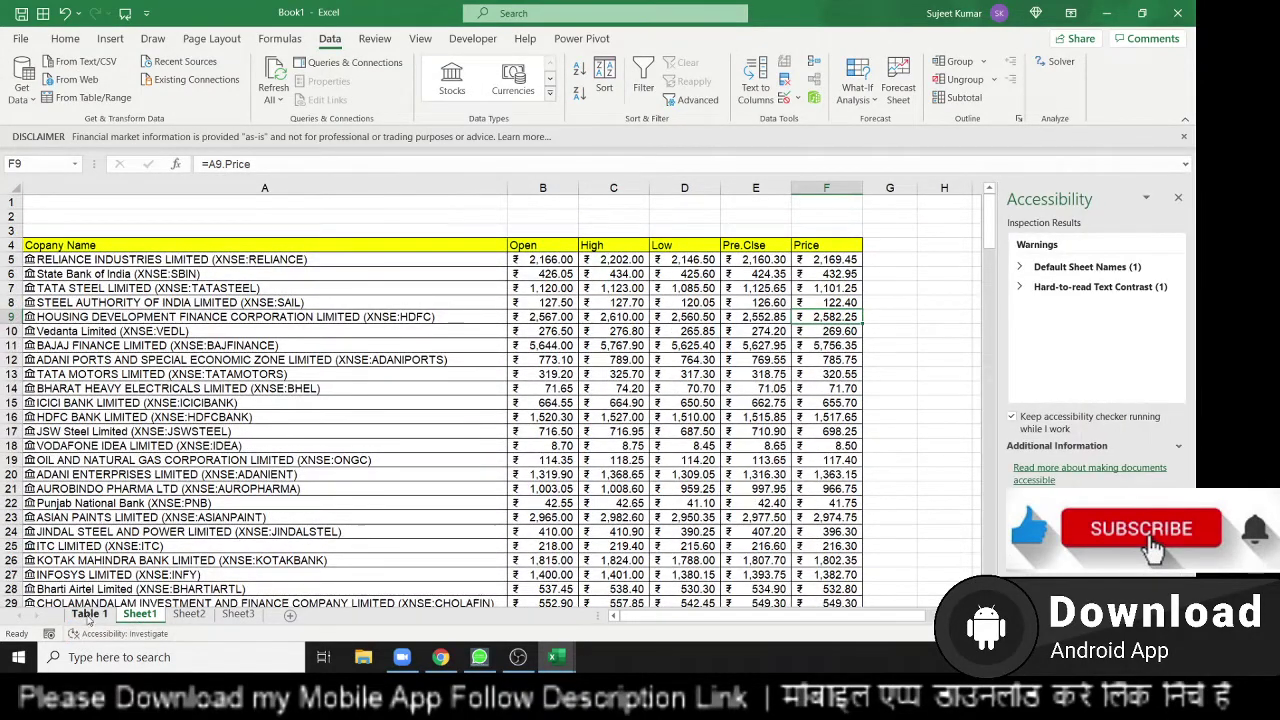
Refresh the Table 1 quote table from B3 and B5, dismissing the 'already running' message
click(89, 614)
click(93, 232)
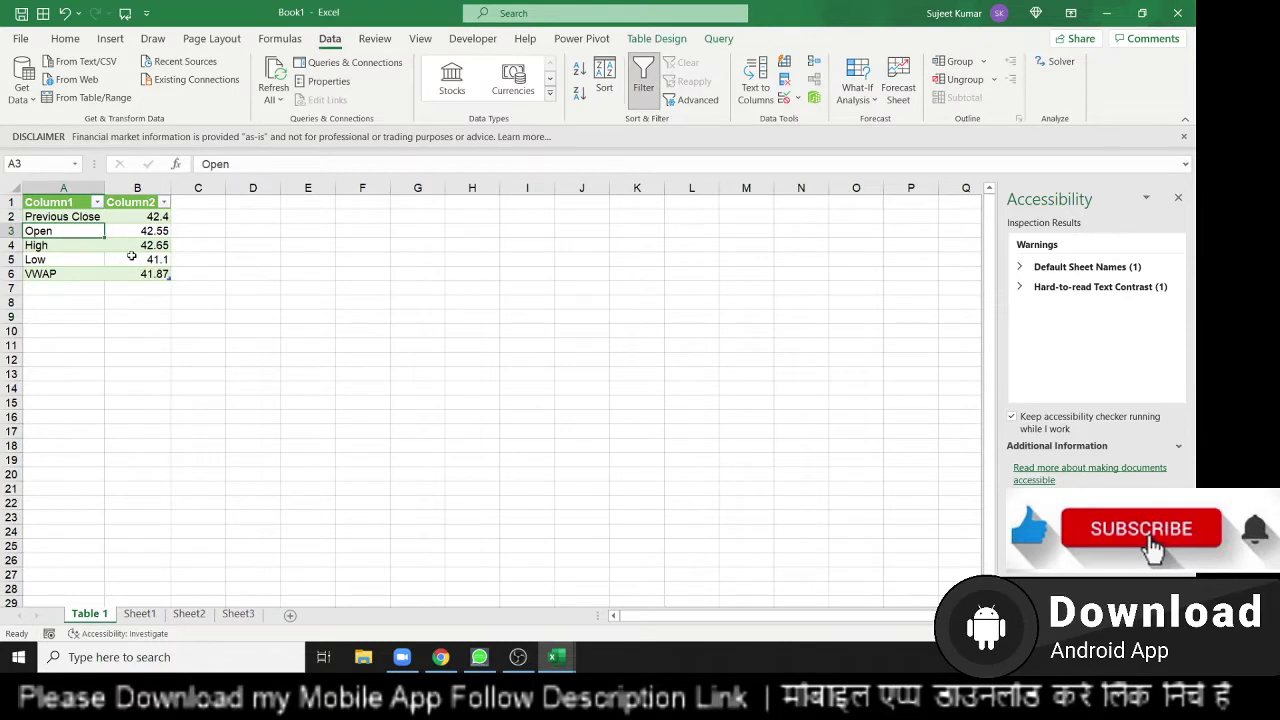
right_click(136, 229)
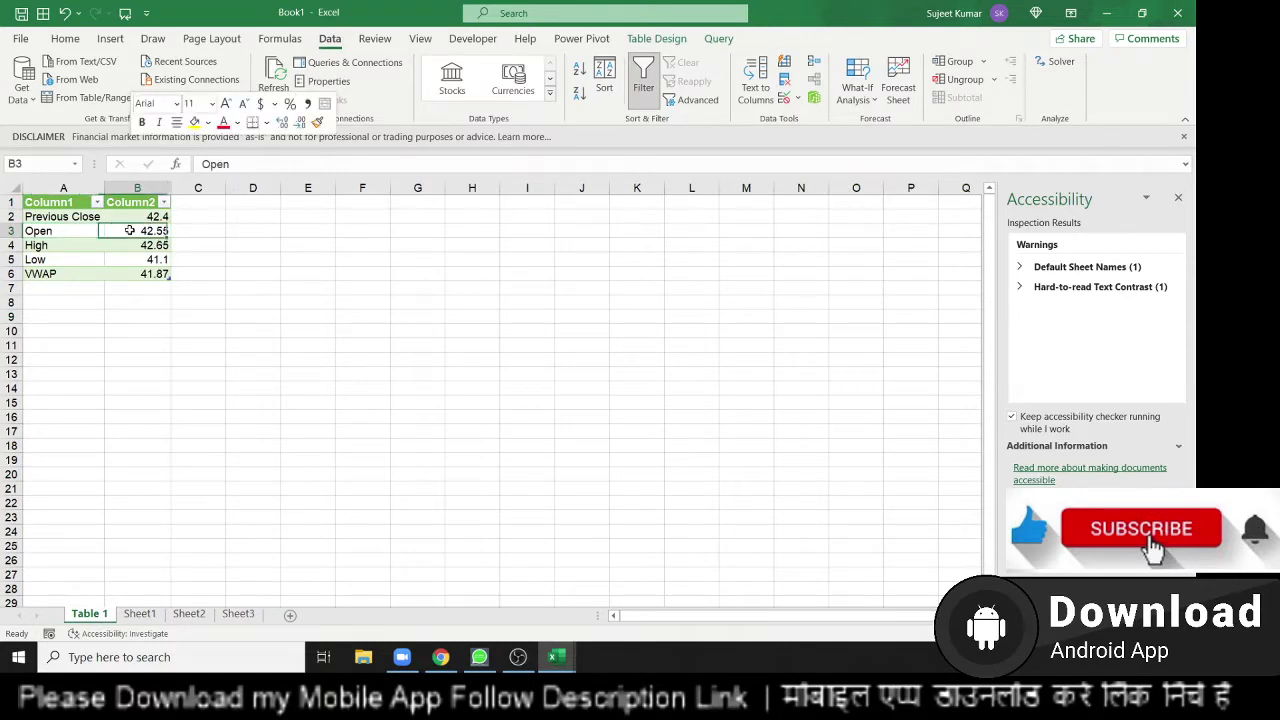
click(199, 305)
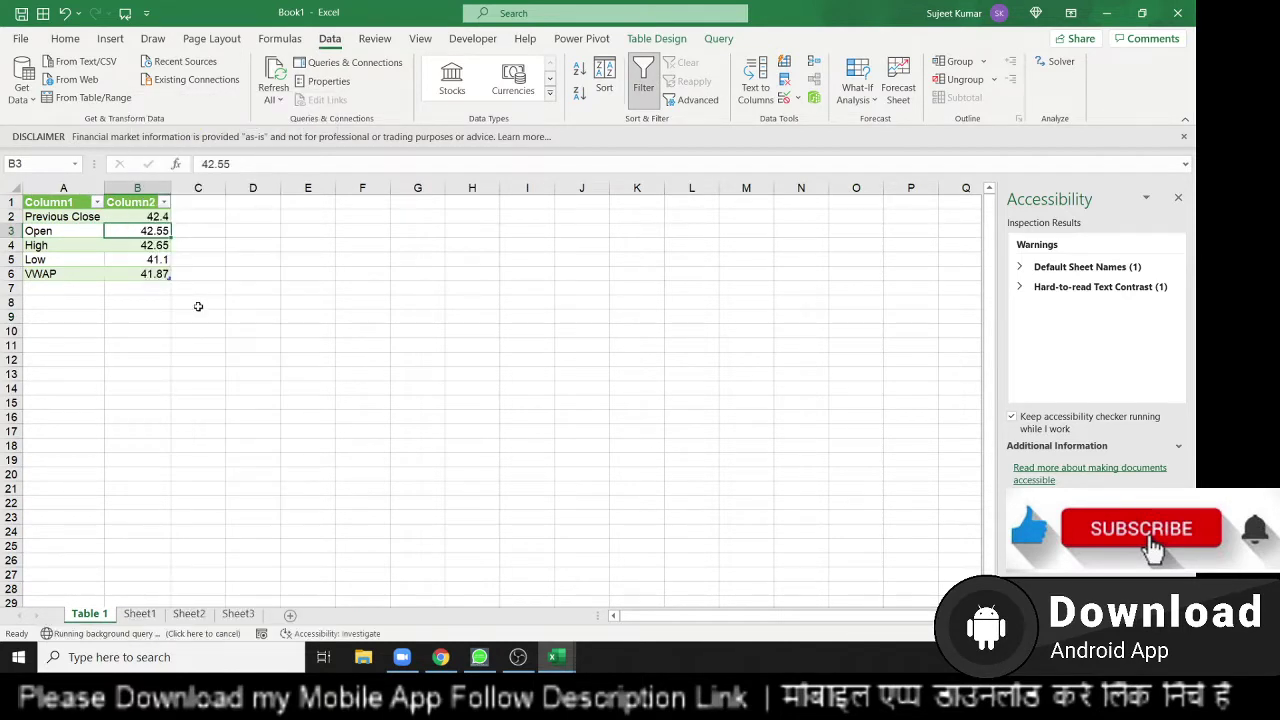
right_click(145, 260)
click(191, 304)
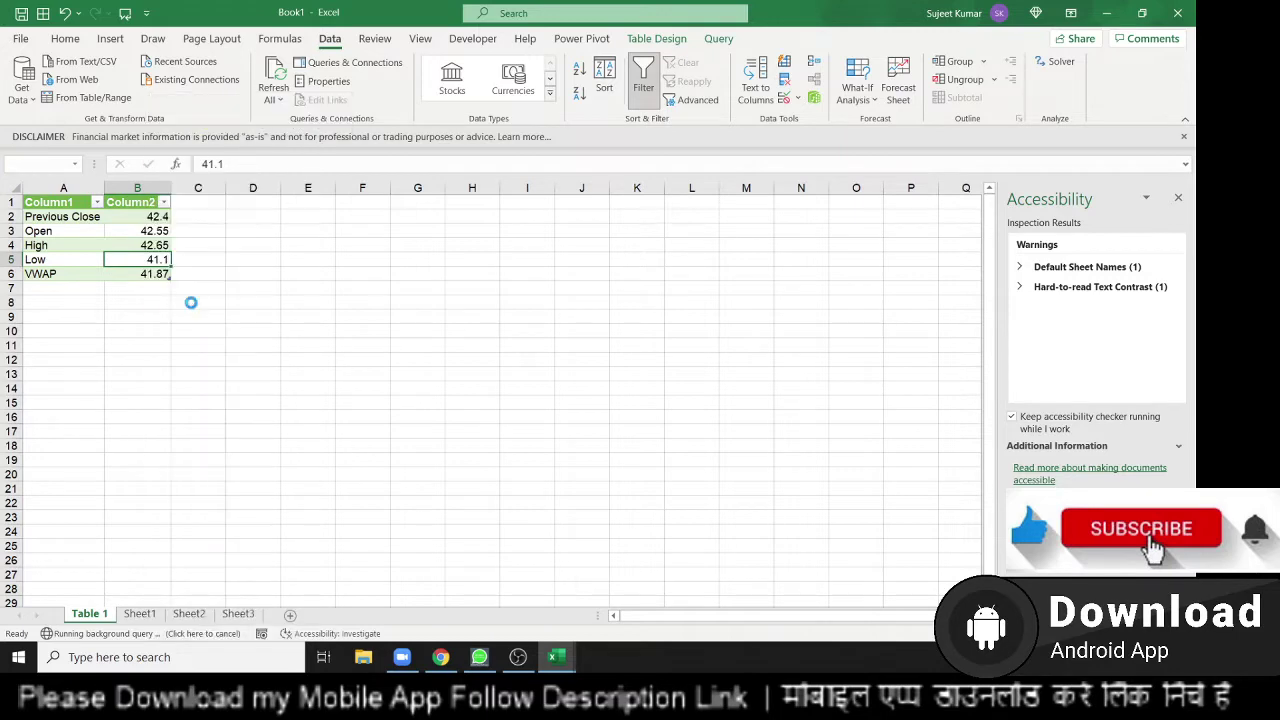
click(590, 376)
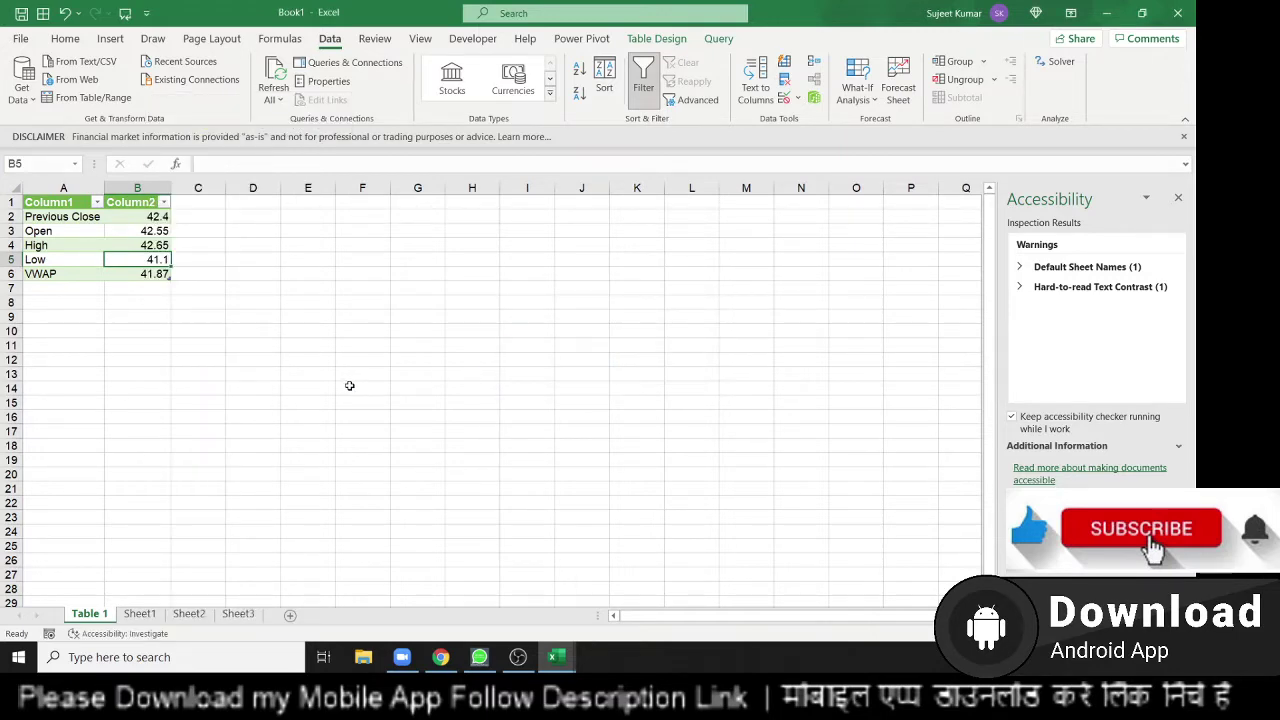
Return to Sheet1 with the linked stock price table
click(141, 612)
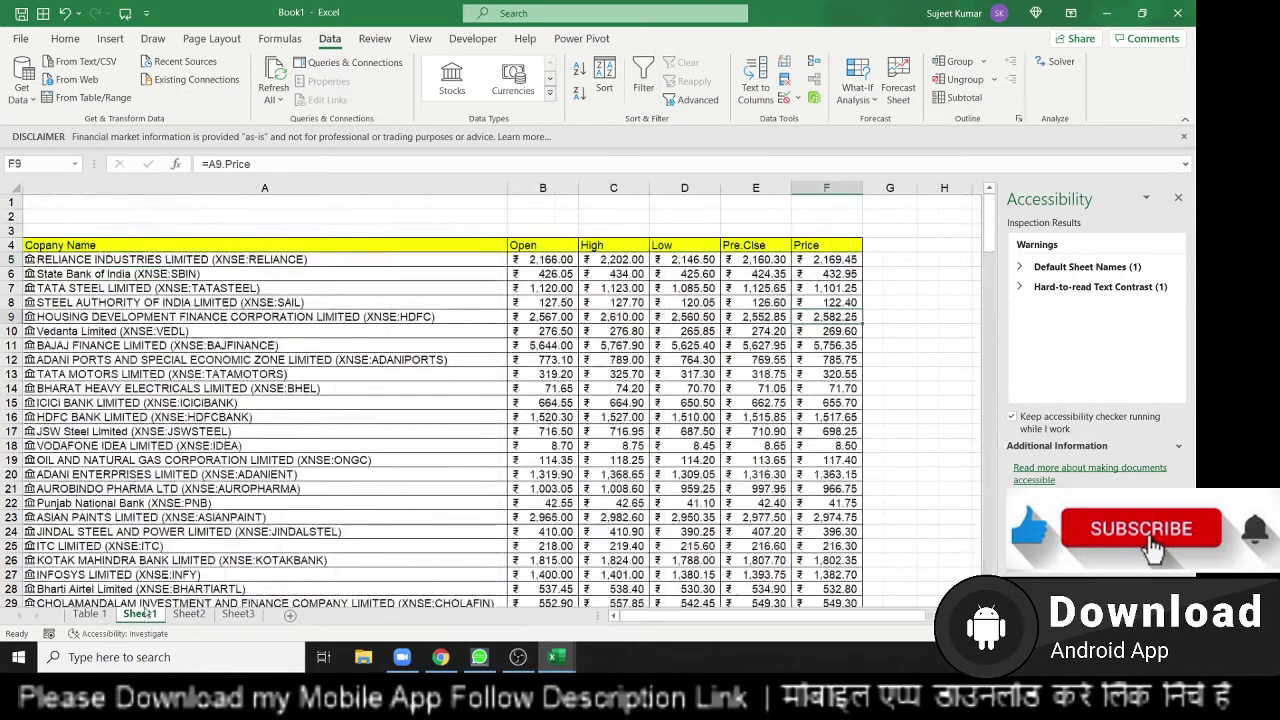